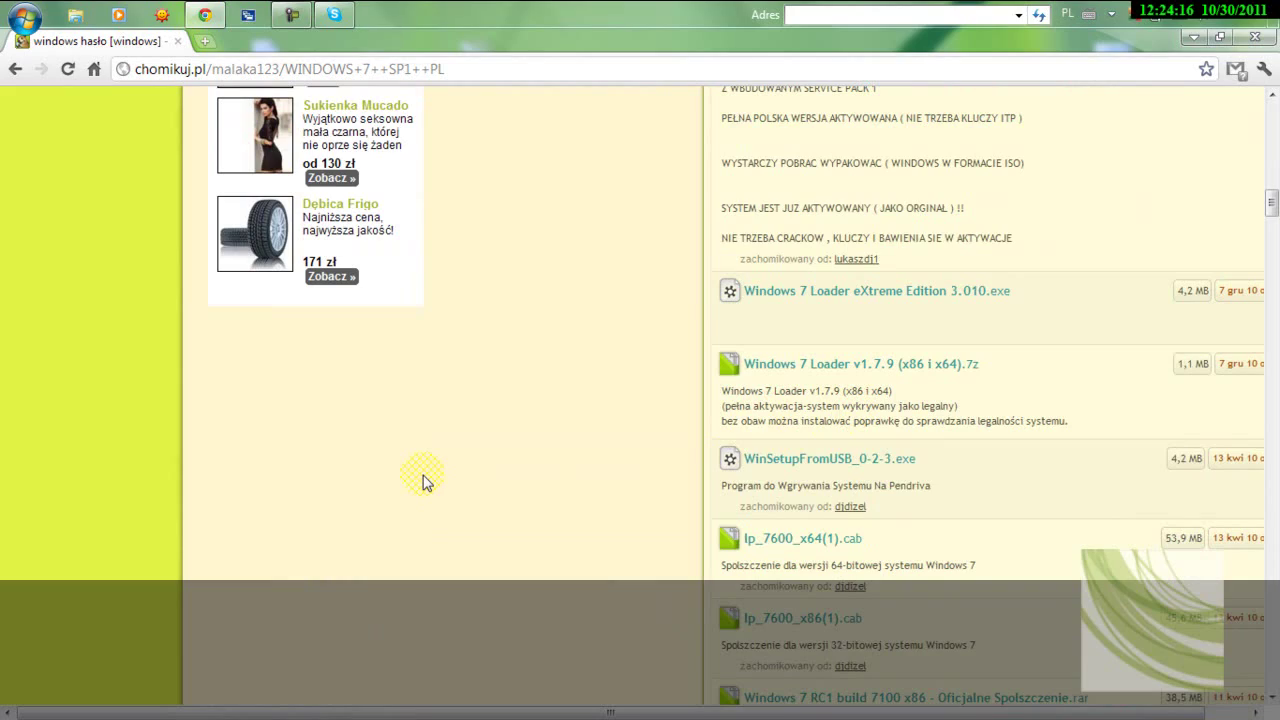
scroll(189, 300, "up", 15)
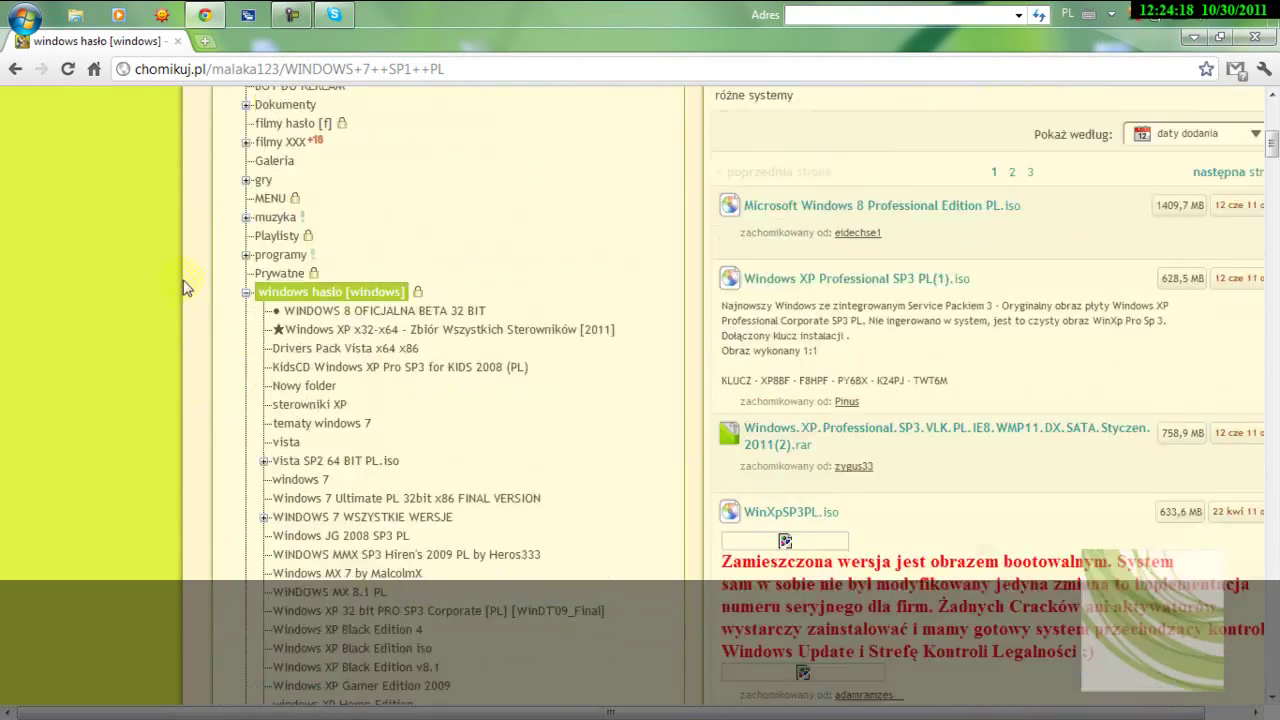
scroll(232, 398, "down", 6)
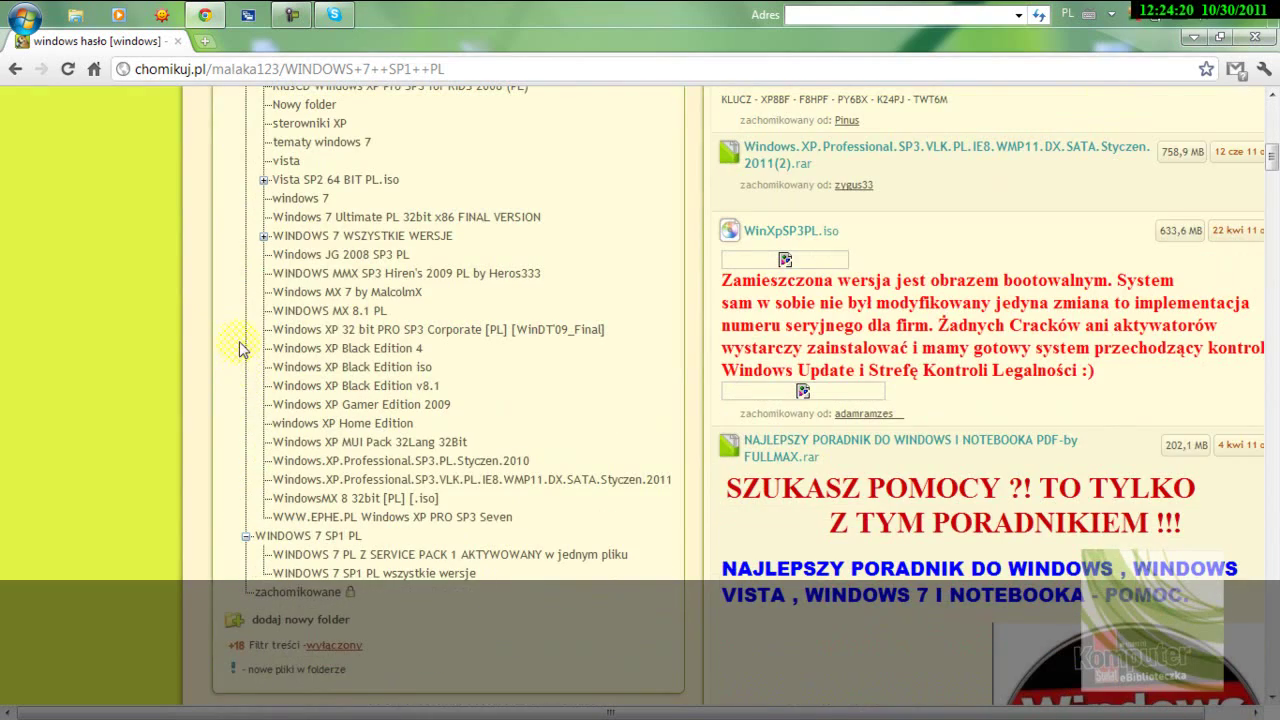
scroll(94, 486, "up", 6)
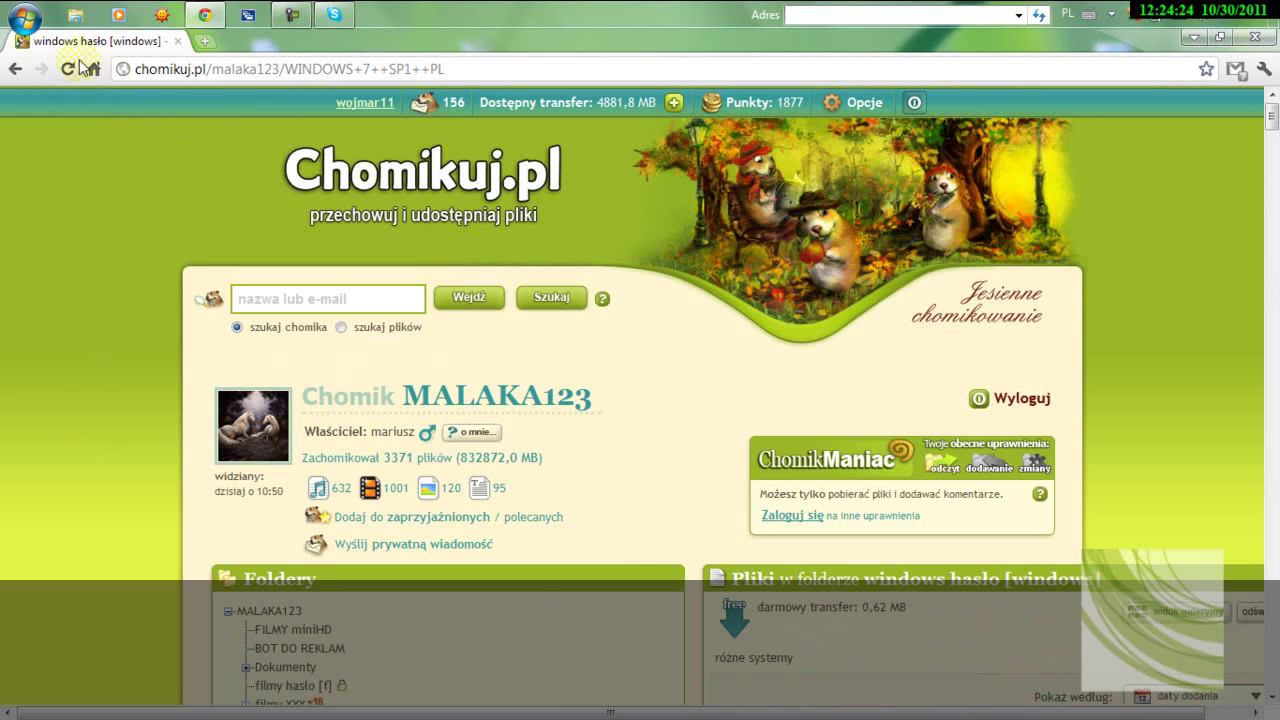
Step: Go to the Google home page and search for "windows 7 themes" using the suggested query
left_click(88, 68)
type("w")
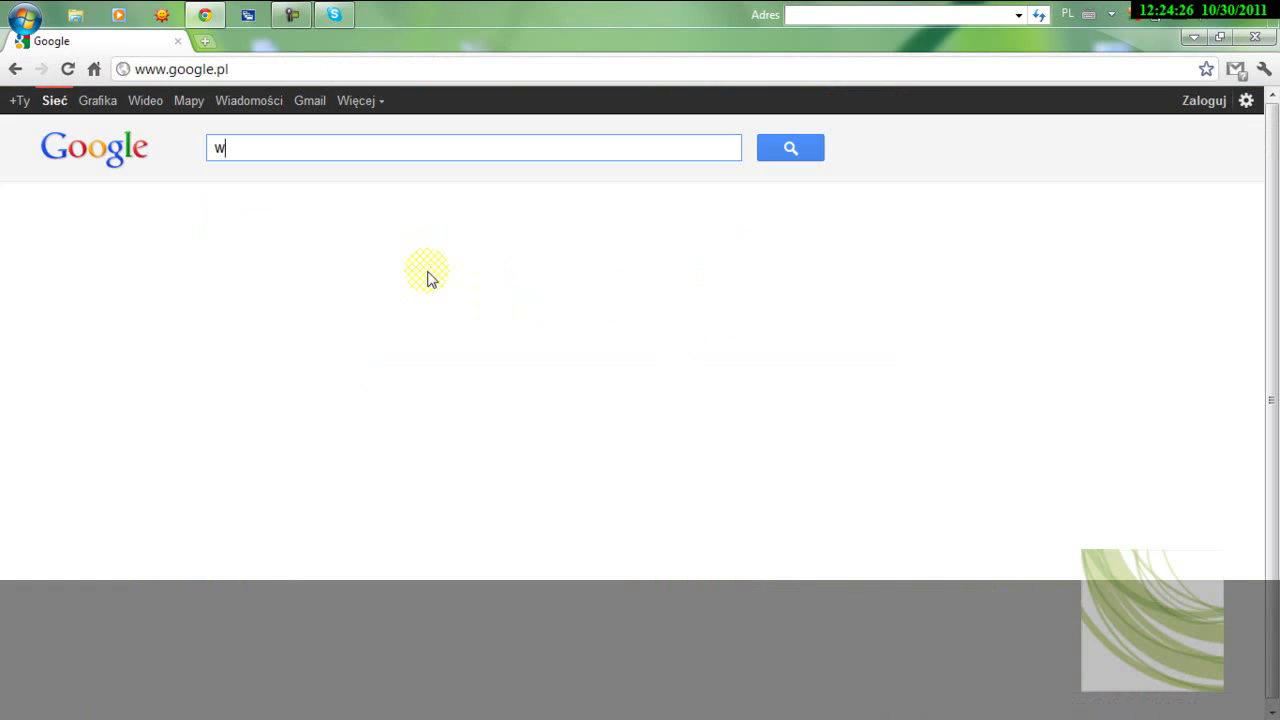
type("indows7")
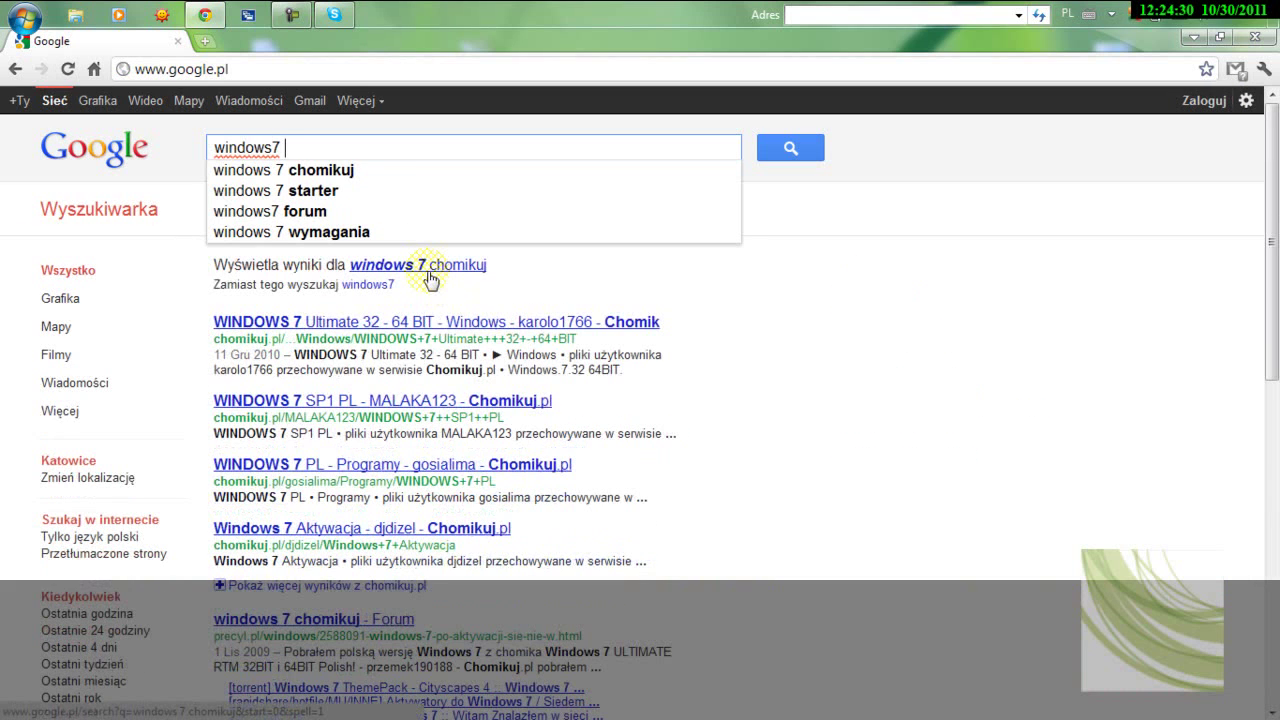
type(" t")
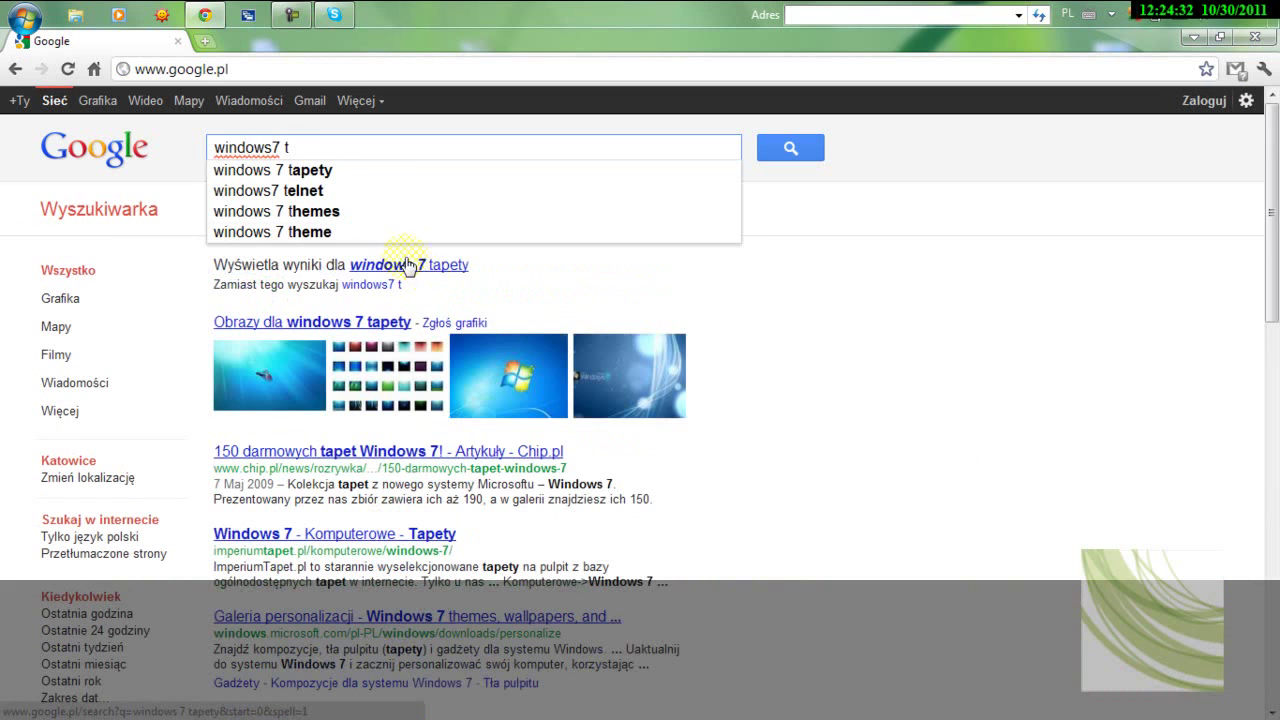
left_click(345, 211)
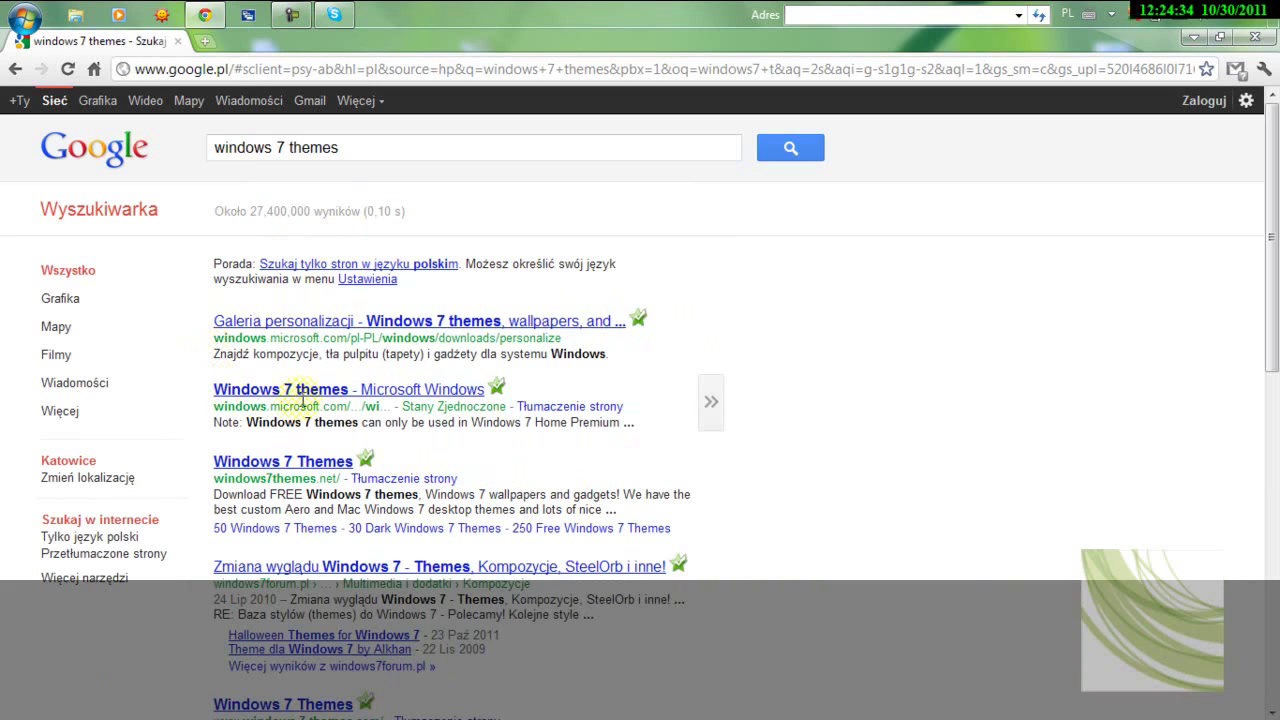
Step: Open the addictivetips.com article "26 Awesome Windows 7 Themes" from the search results
scroll(150, 462, "down", 3)
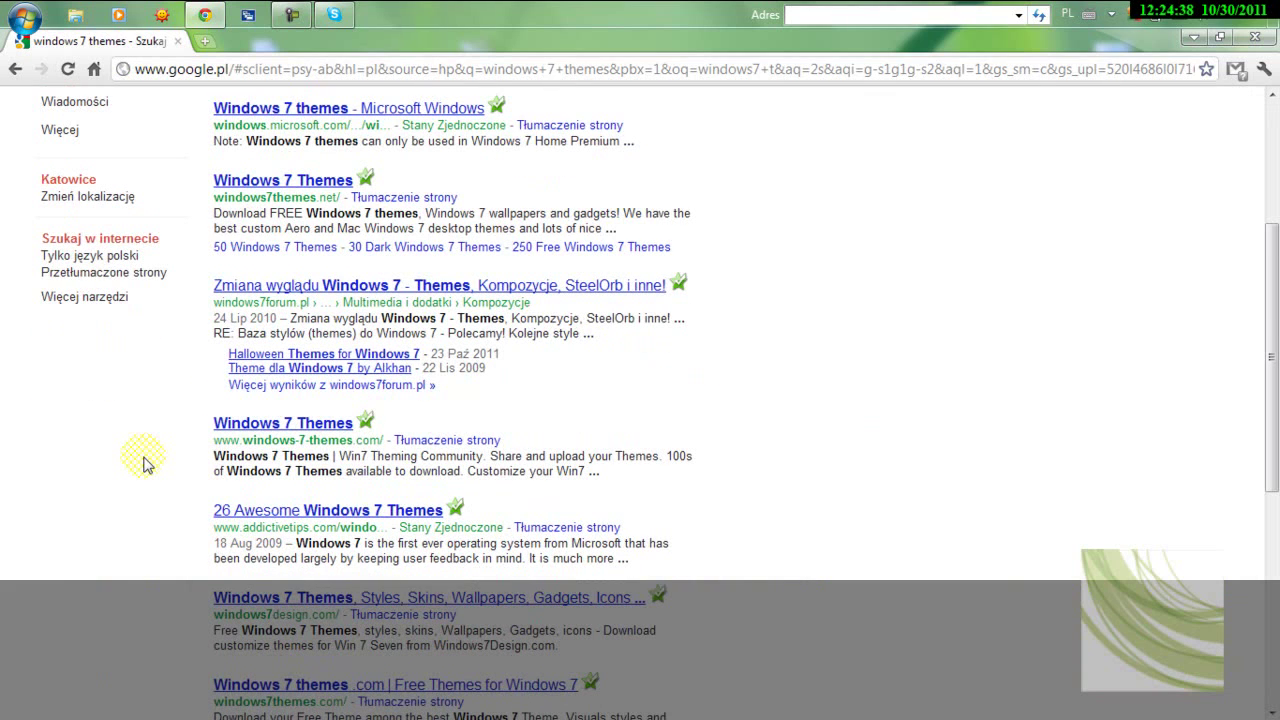
left_click(272, 511)
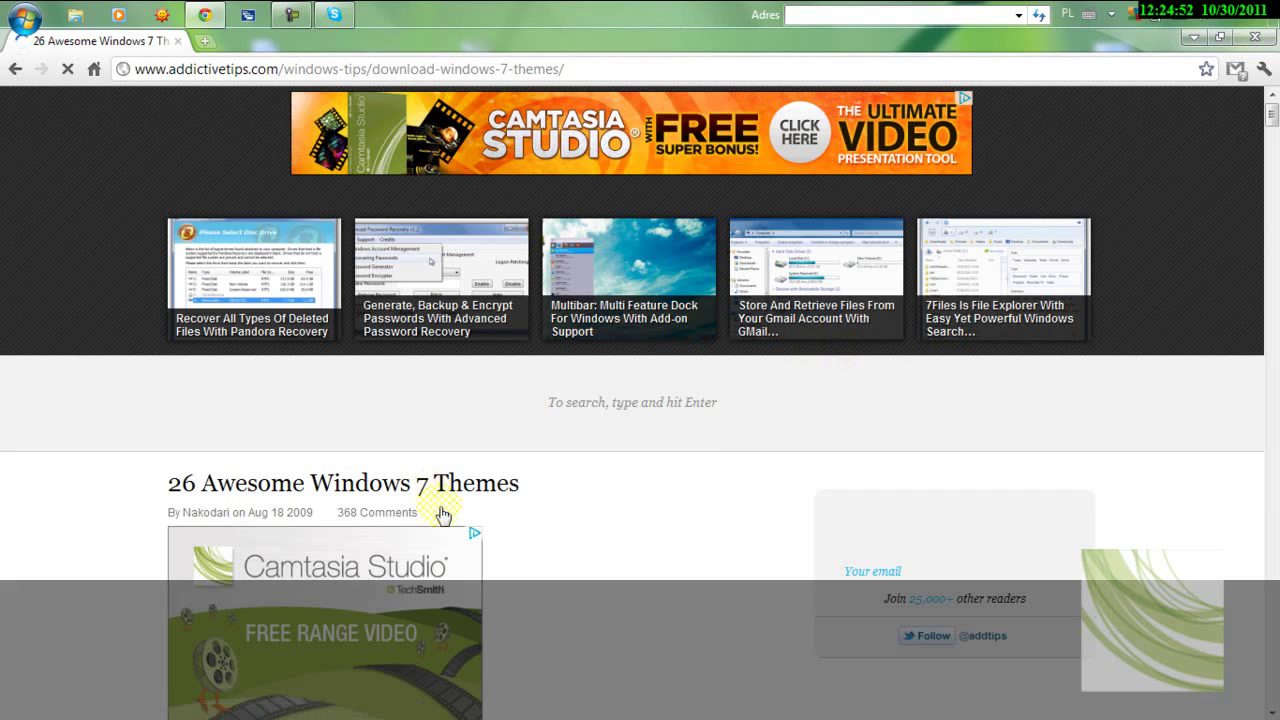
left_click(52, 520)
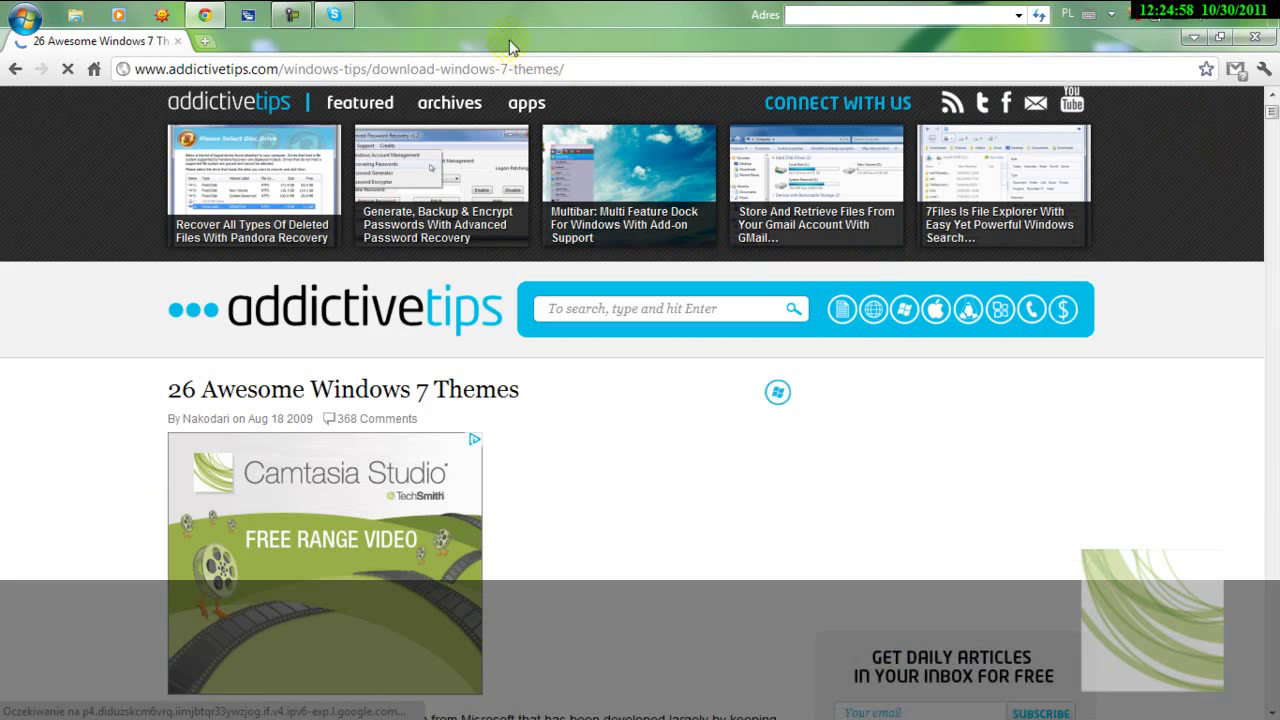
Step: Look through the theme previews in the article, from the Skull Visual Style to the closing download instructions
scroll(1185, 290, "down", 5)
scroll(1160, 330, "down", 4)
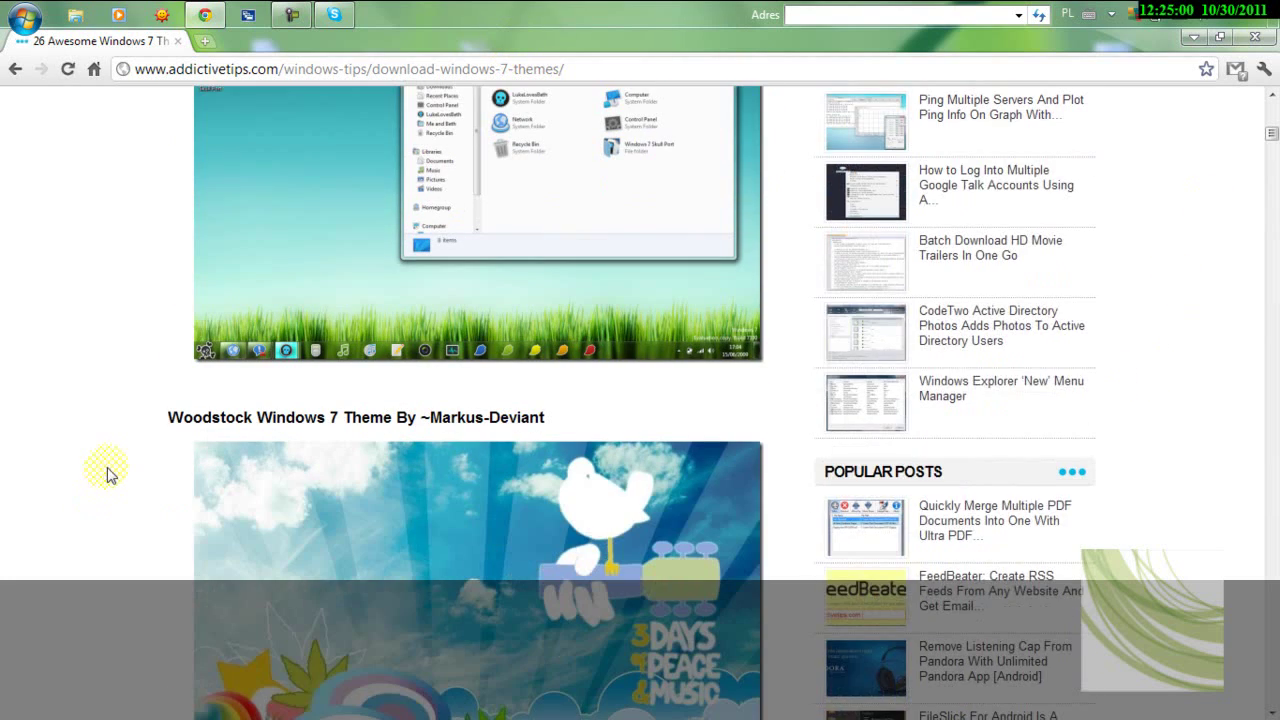
scroll(108, 473, "up", 2)
scroll(110, 474, "up", 1)
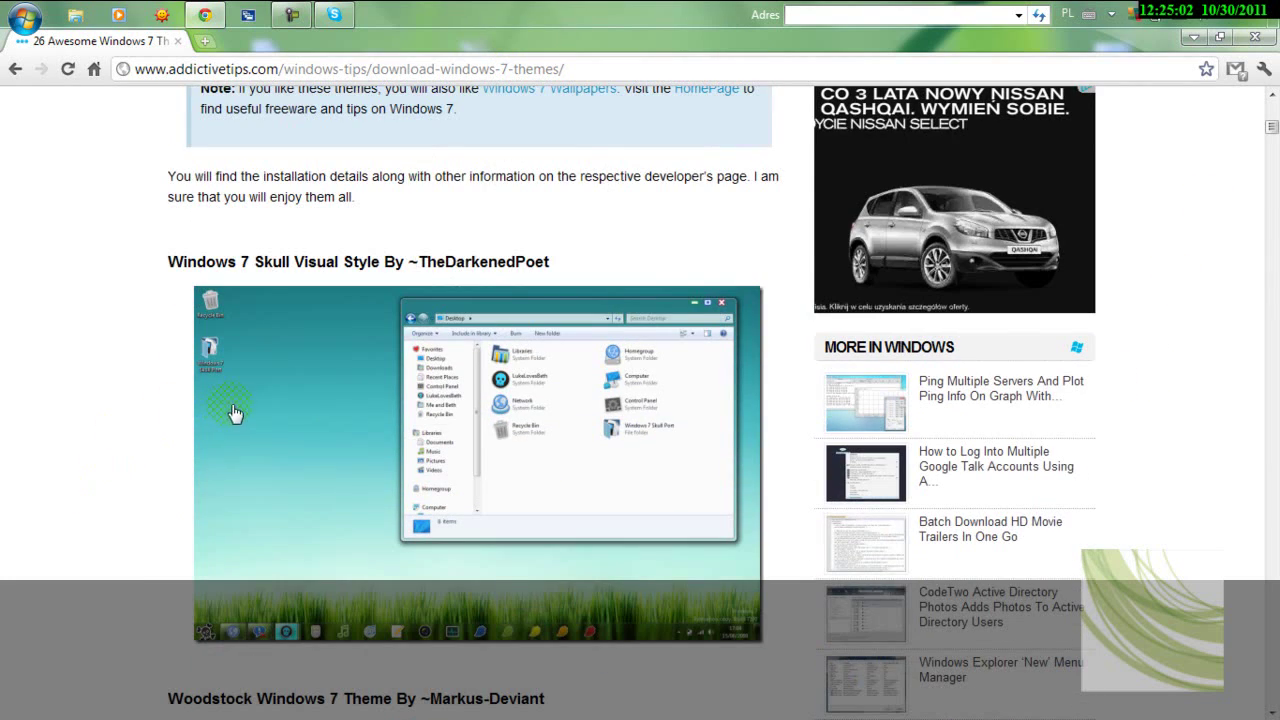
scroll(237, 391, "down", 6)
scroll(40, 334, "down", 8)
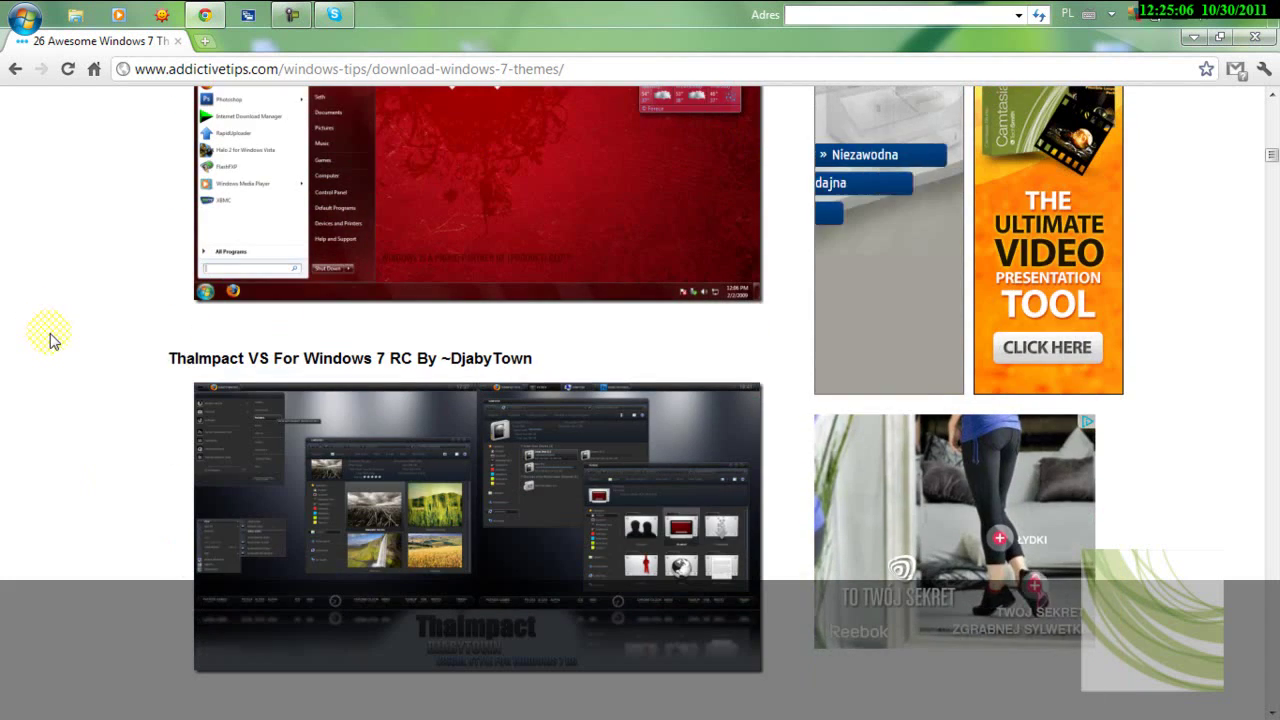
scroll(55, 350, "down", 4)
scroll(57, 355, "down", 2)
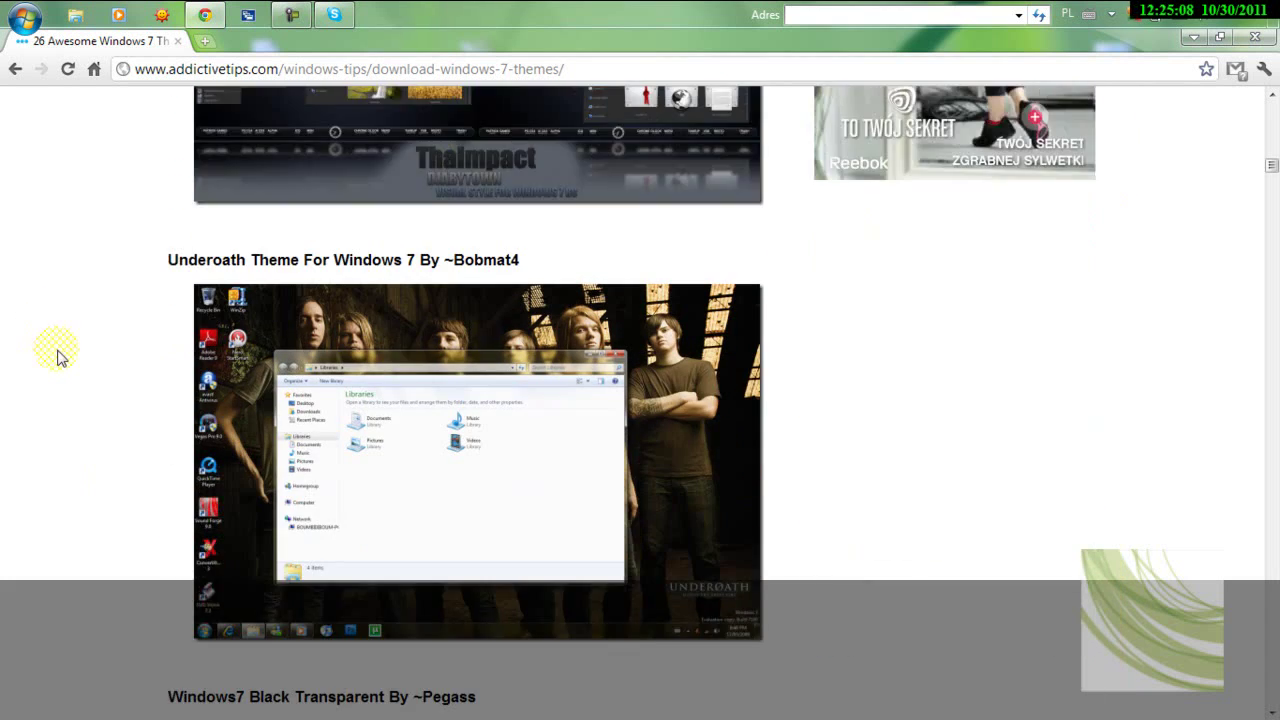
scroll(57, 355, "down", 4)
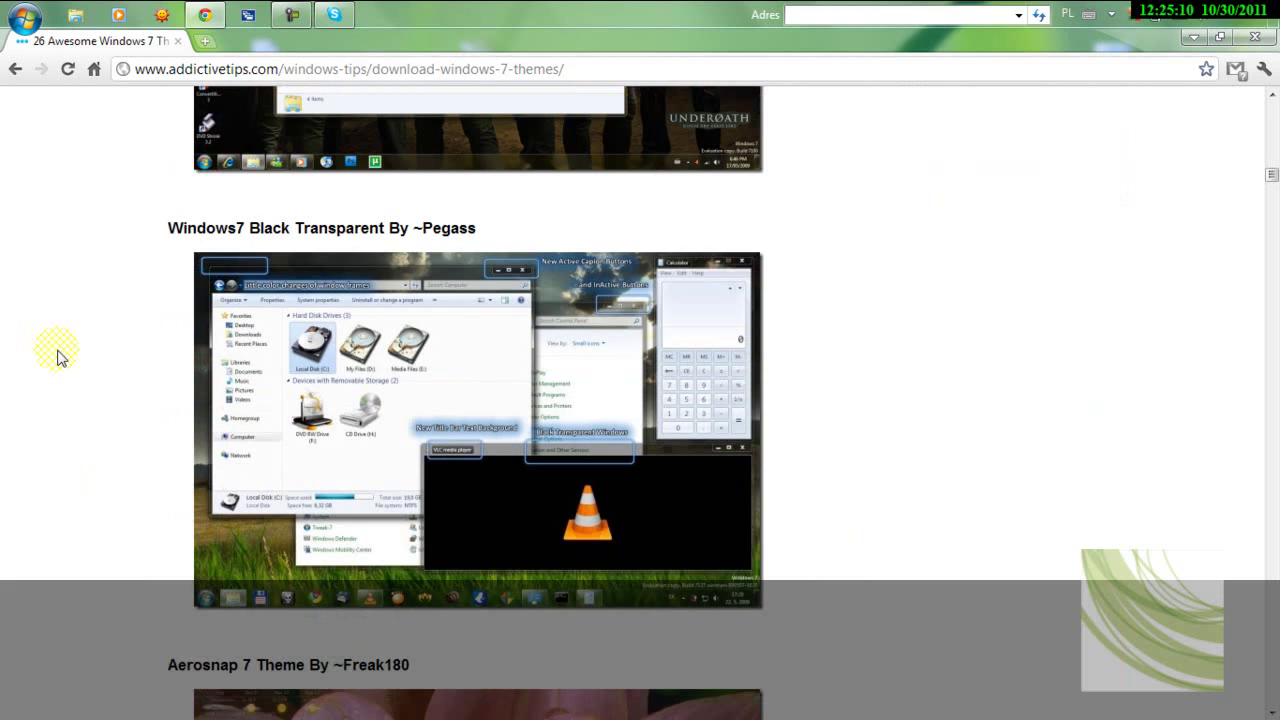
scroll(57, 357, "down", 1)
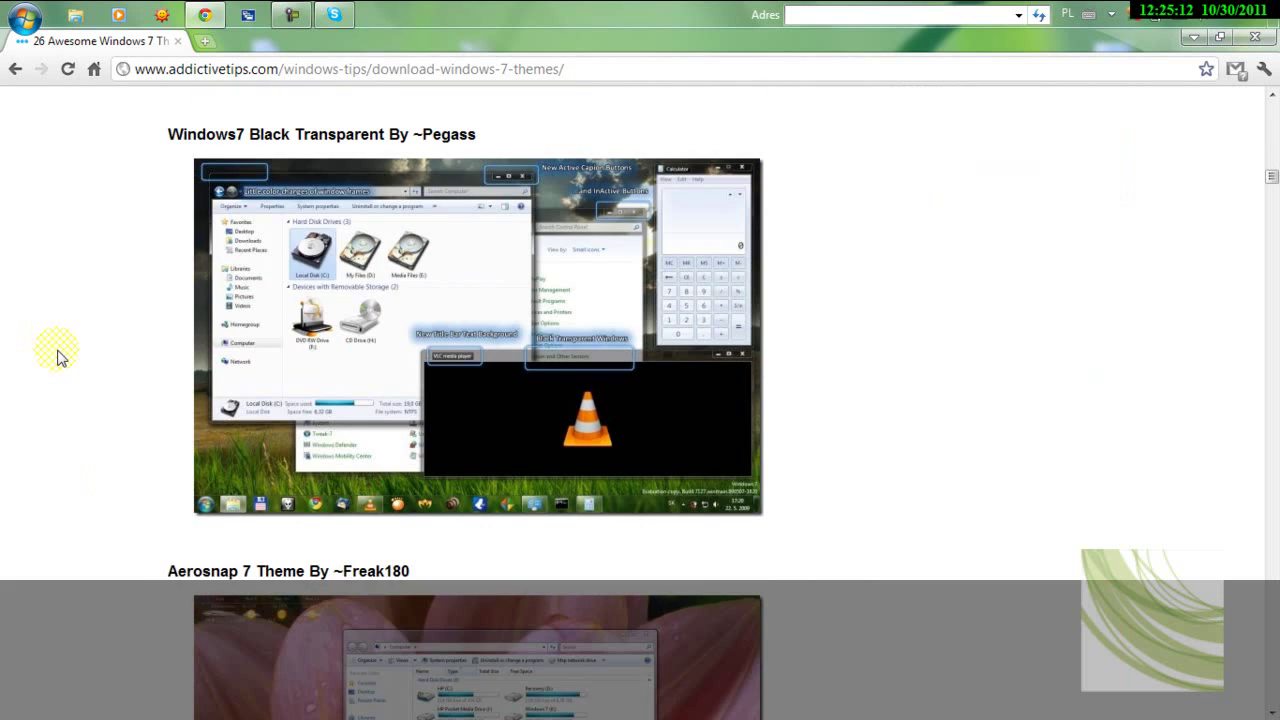
scroll(57, 357, "down", 5)
scroll(59, 355, "down", 5)
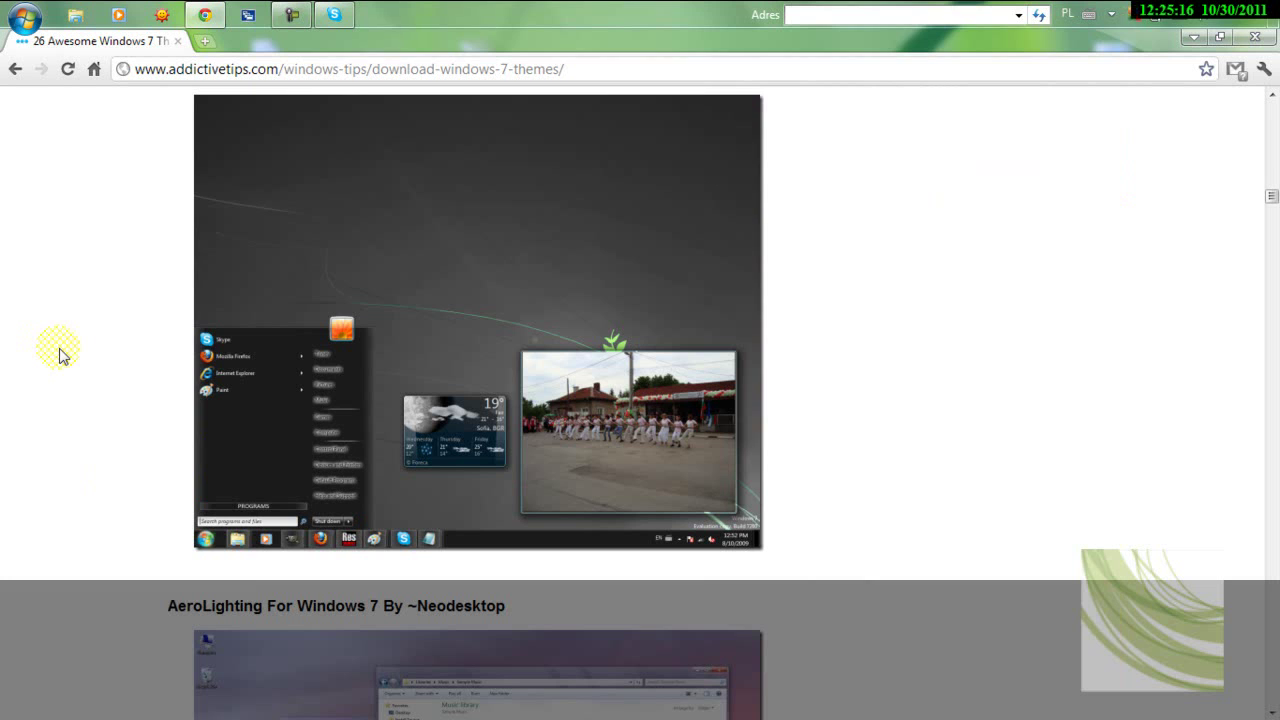
scroll(59, 356, "down", 10)
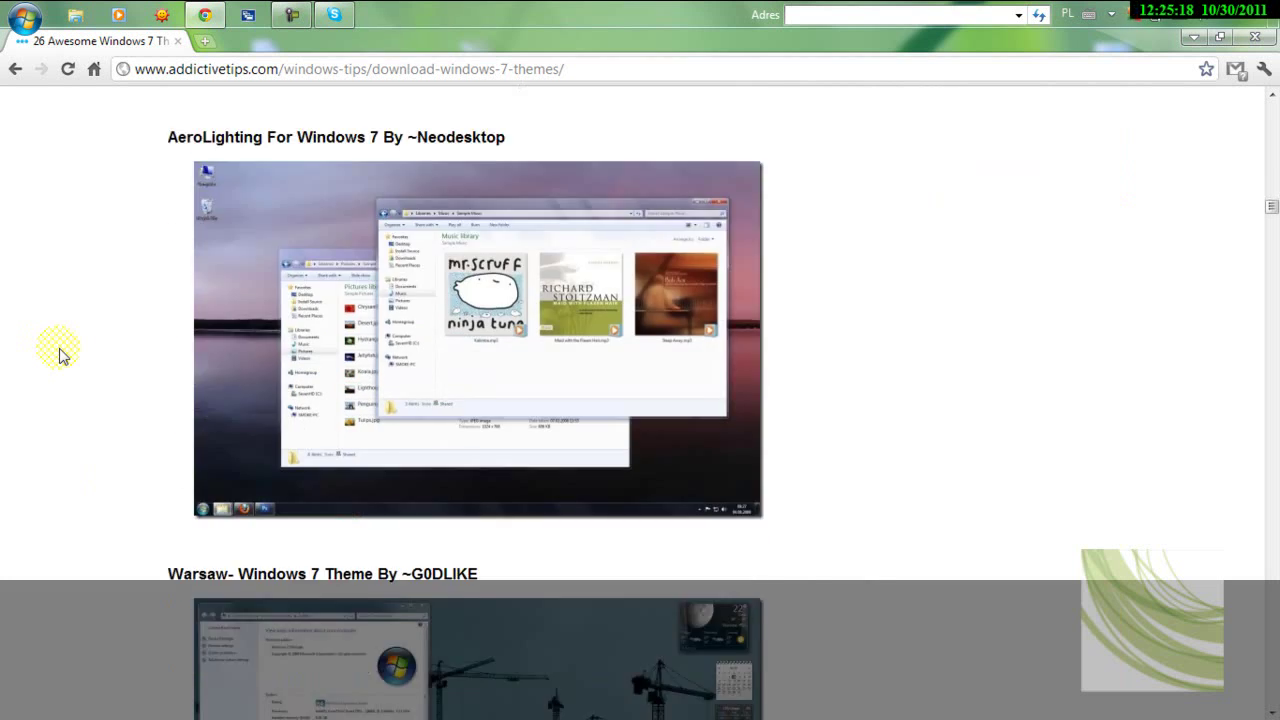
scroll(59, 356, "down", 5)
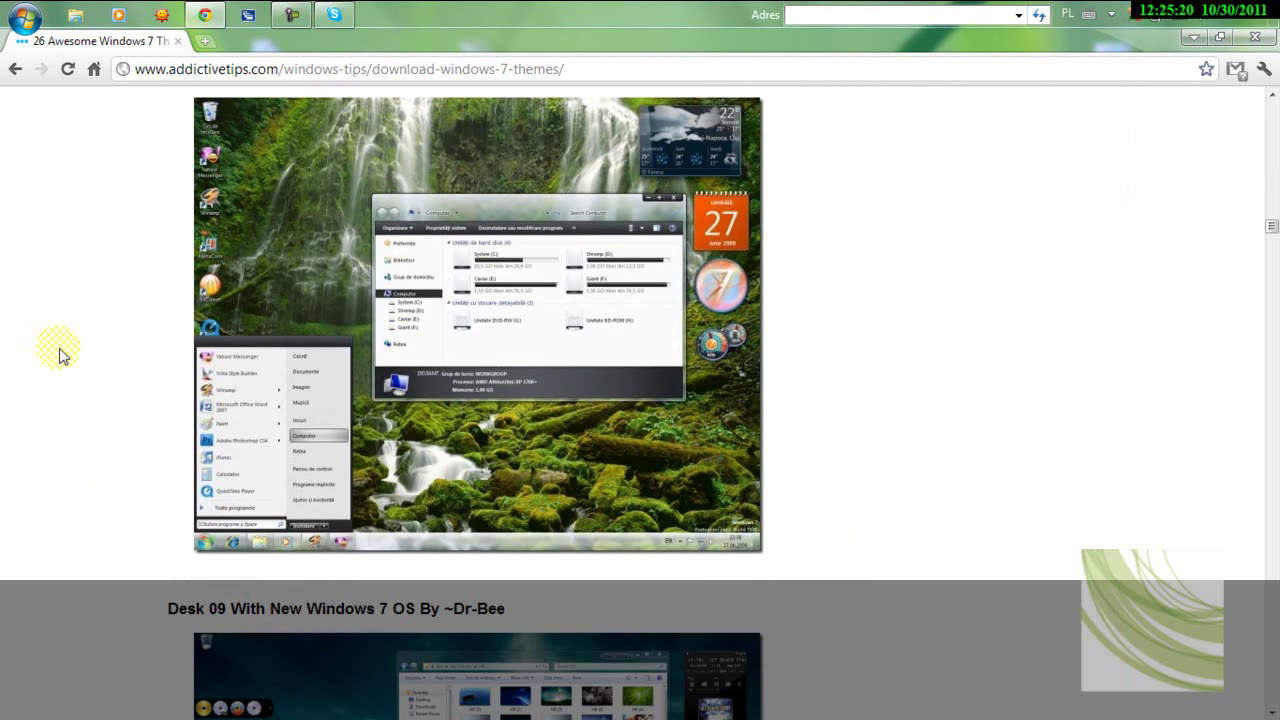
scroll(59, 355, "down", 8)
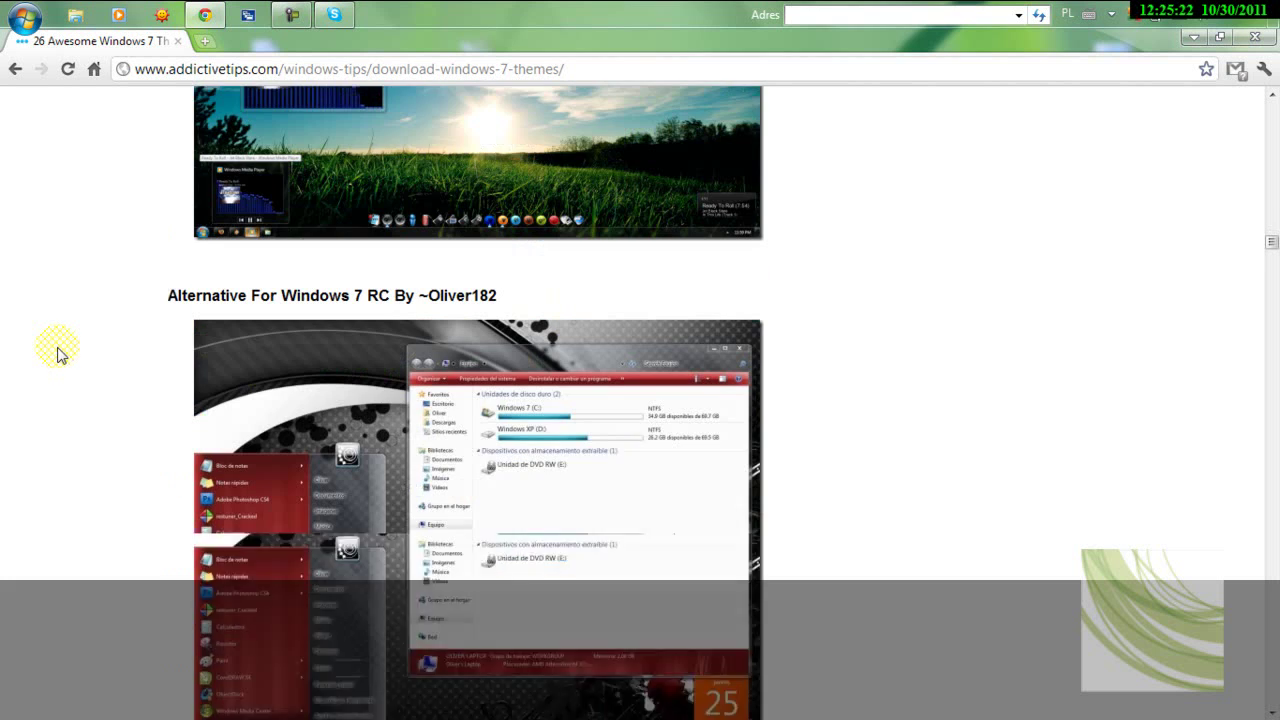
scroll(52, 360, "down", 1)
scroll(59, 356, "down", 6)
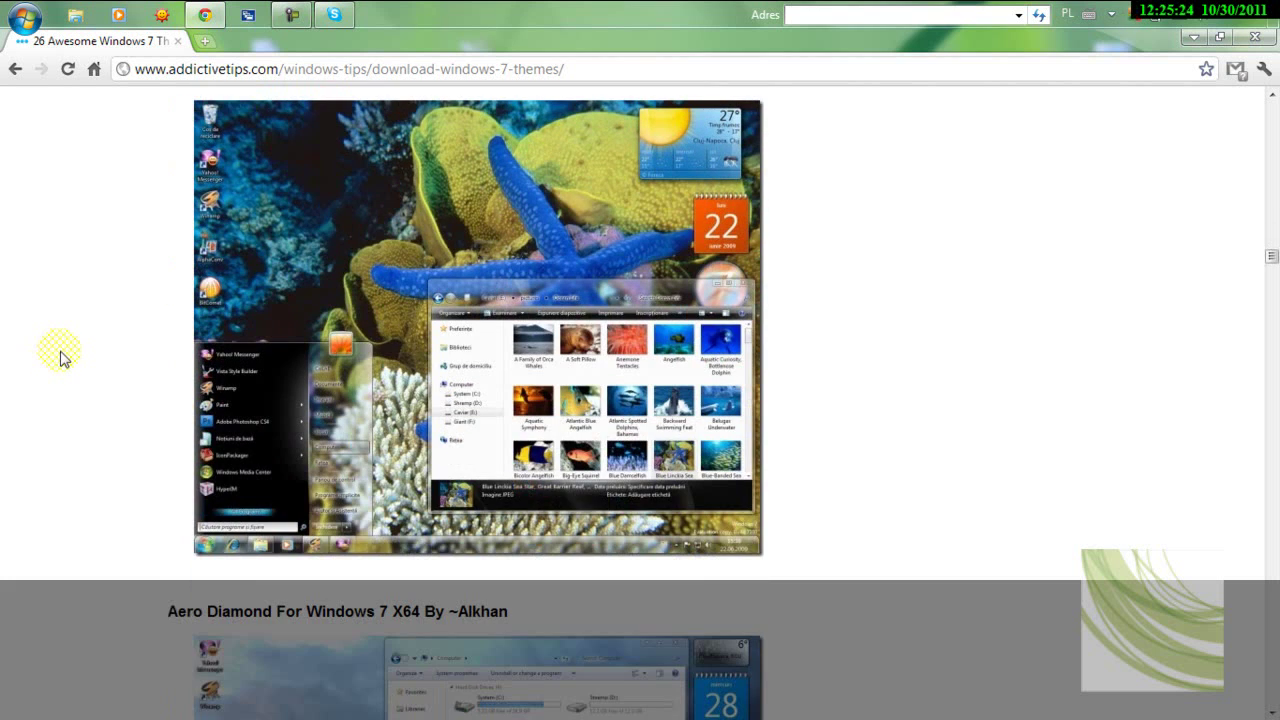
scroll(60, 358, "down", 4)
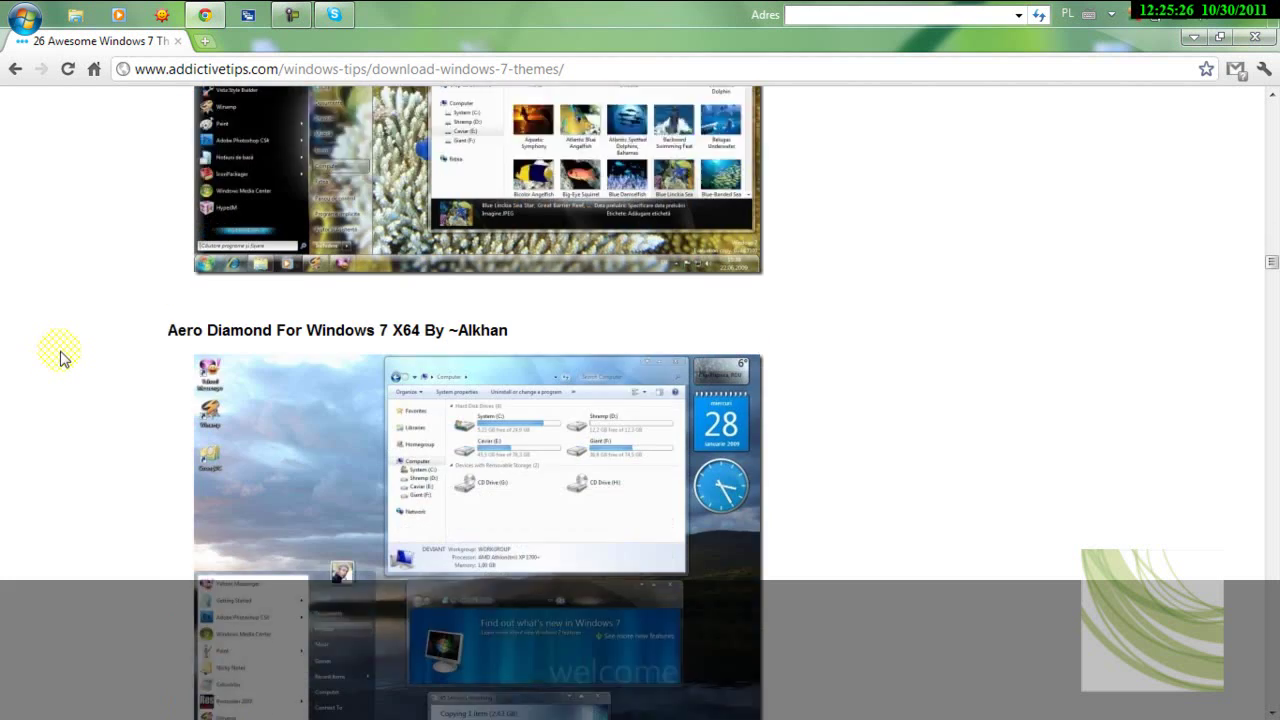
scroll(60, 358, "down", 12)
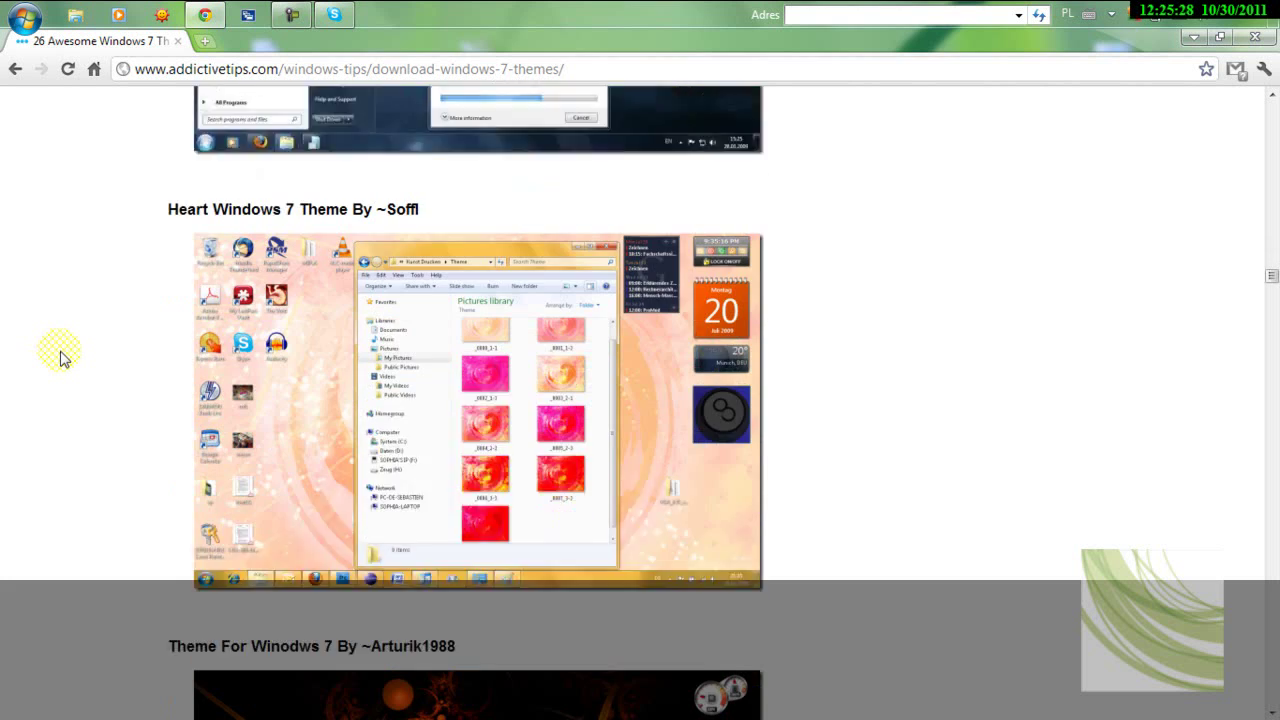
scroll(60, 358, "down", 1)
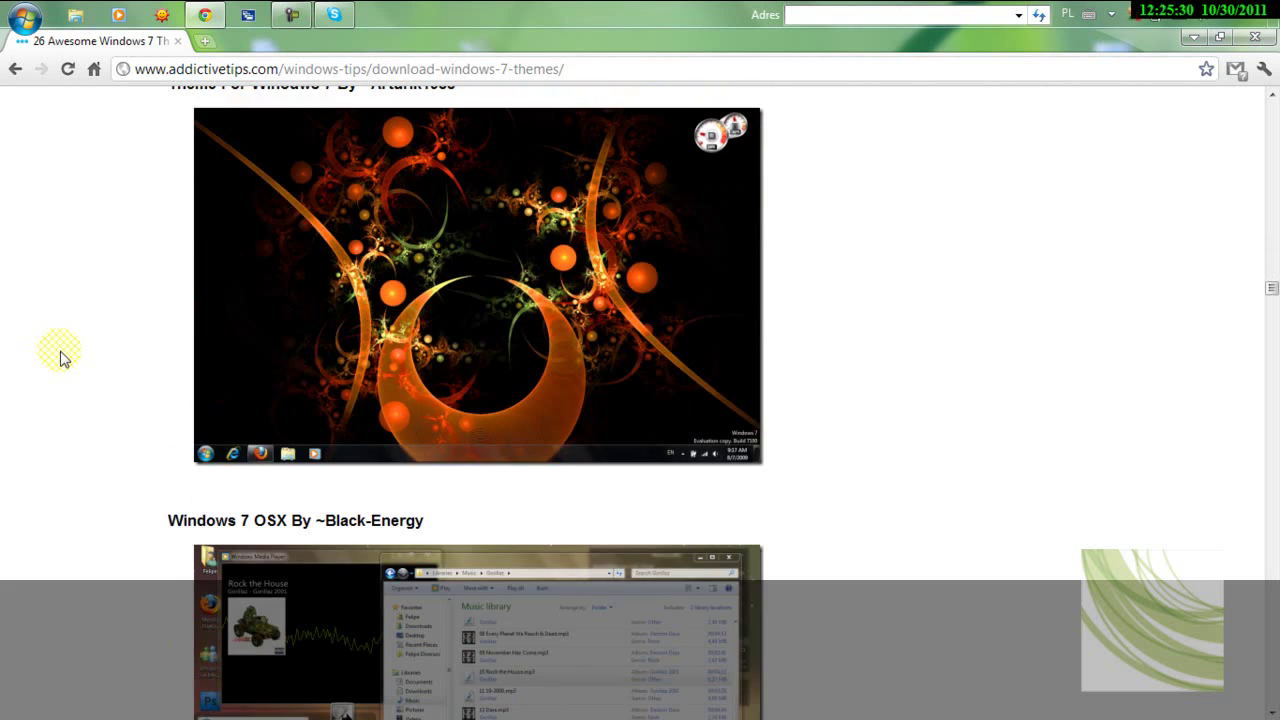
scroll(60, 358, "down", 11)
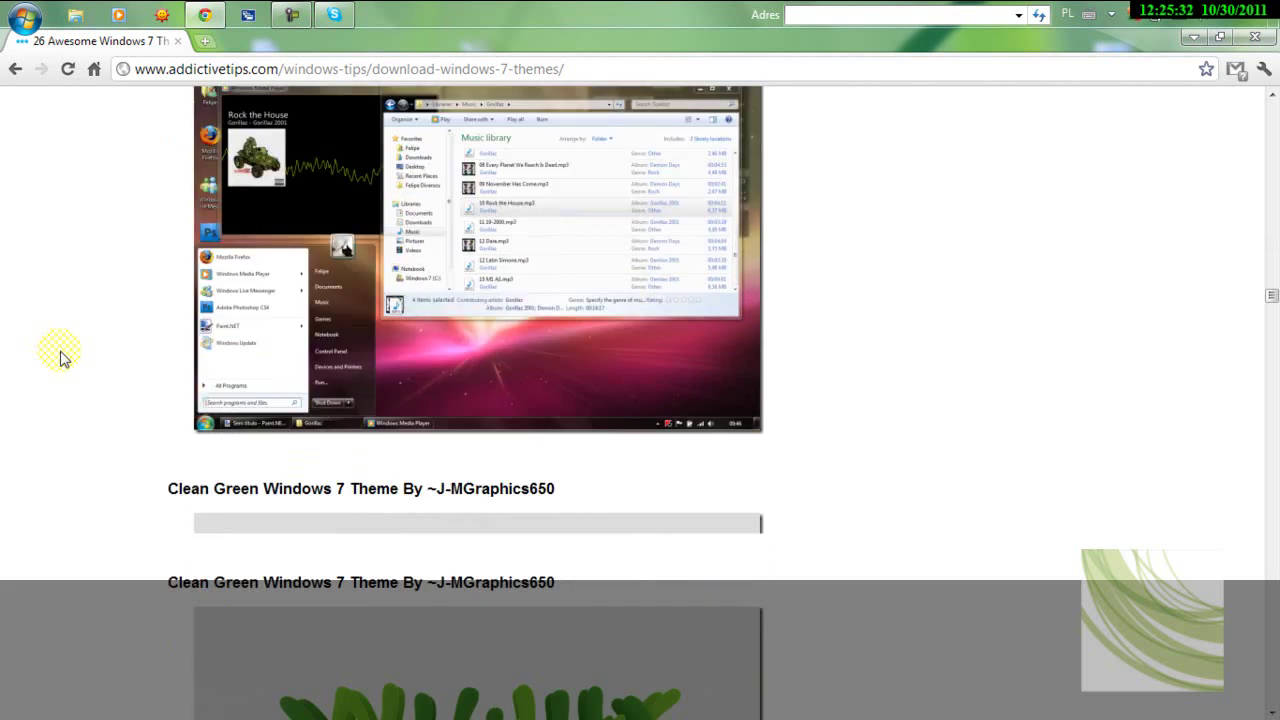
scroll(60, 358, "down", 14)
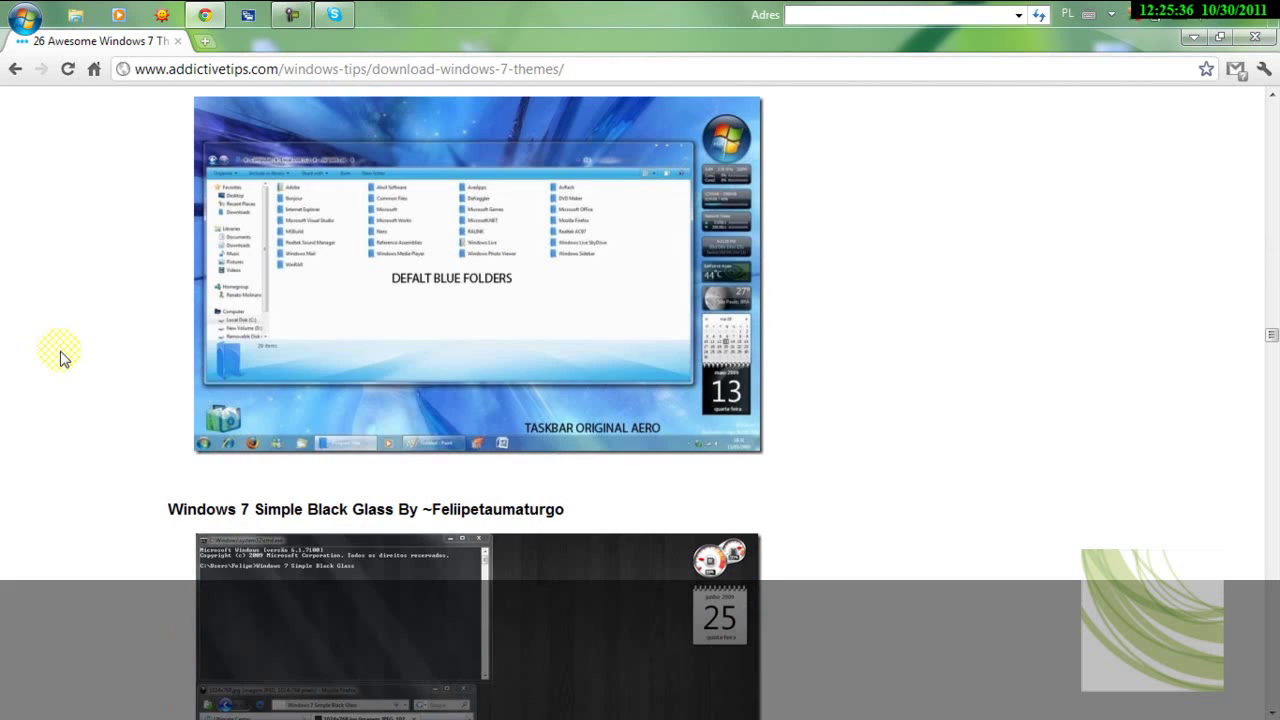
scroll(60, 358, "down", 6)
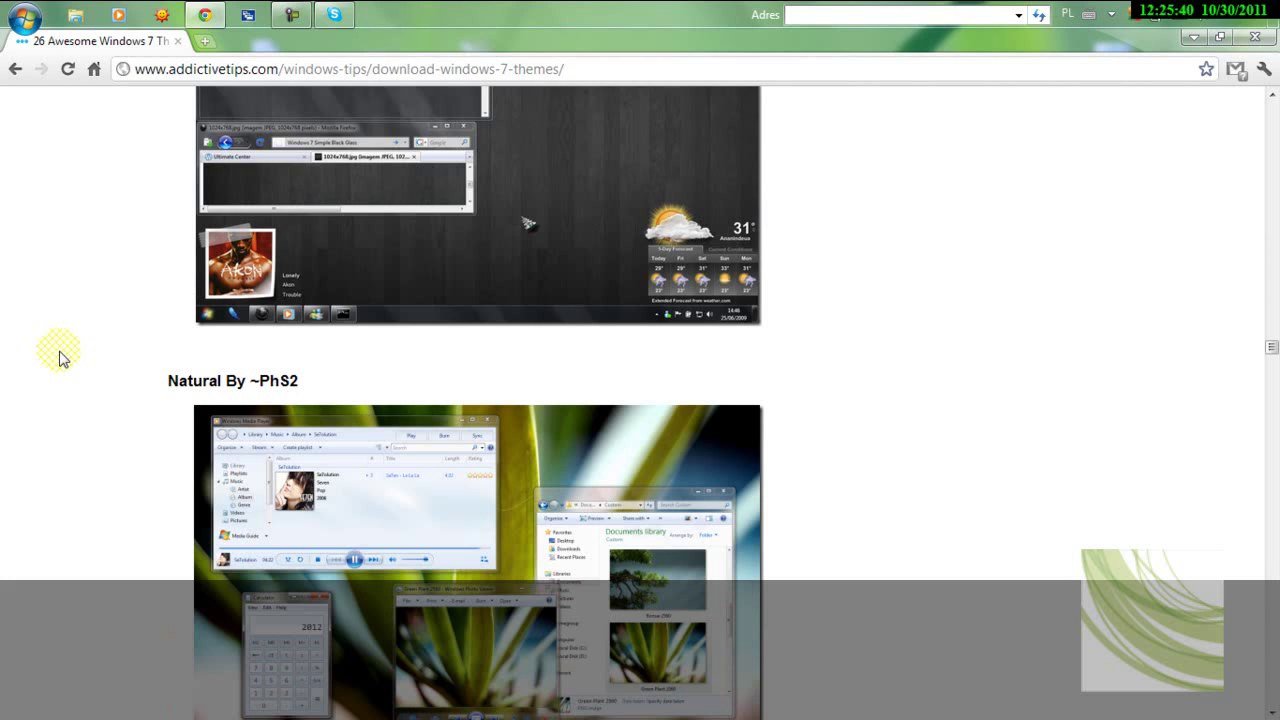
scroll(60, 358, "down", 3)
scroll(58, 358, "down", 10)
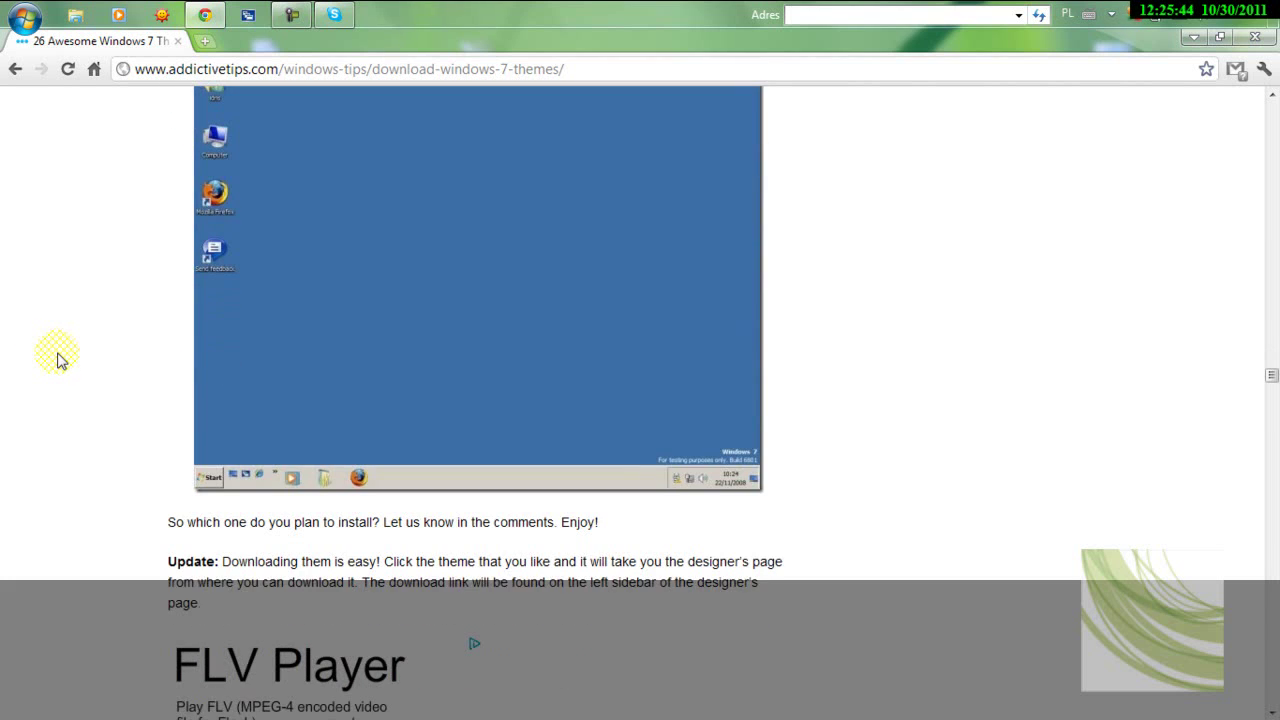
scroll(58, 358, "down", 12)
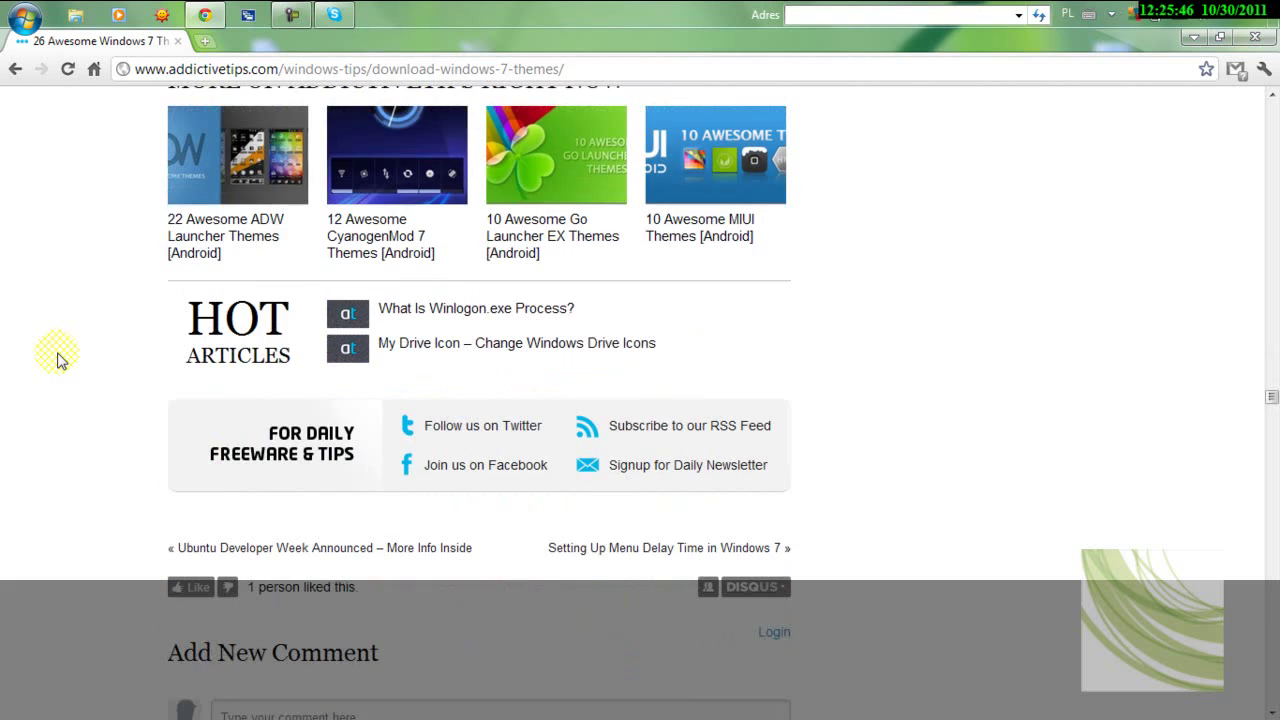
Step: Return to the "Waterbomb And Windows 7" theme in the article and open its designer's deviantART page
scroll(58, 358, "up", 2)
scroll(58, 358, "up", 18)
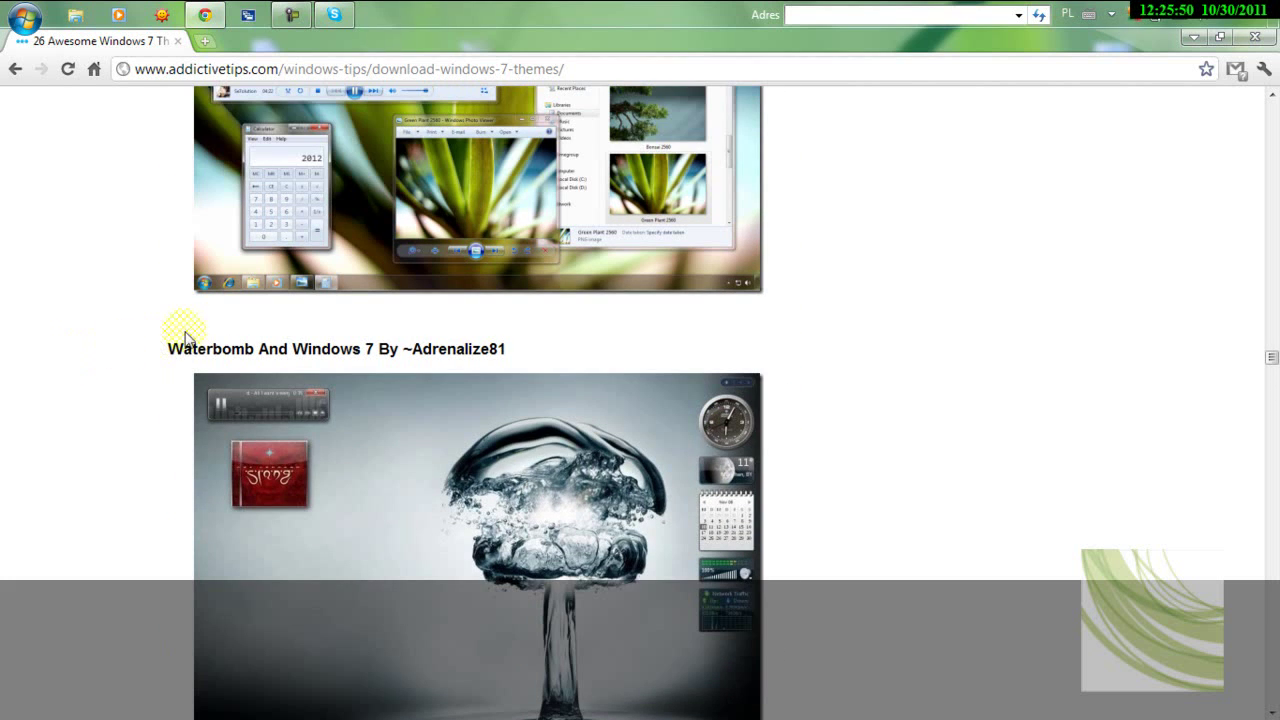
left_click(378, 416)
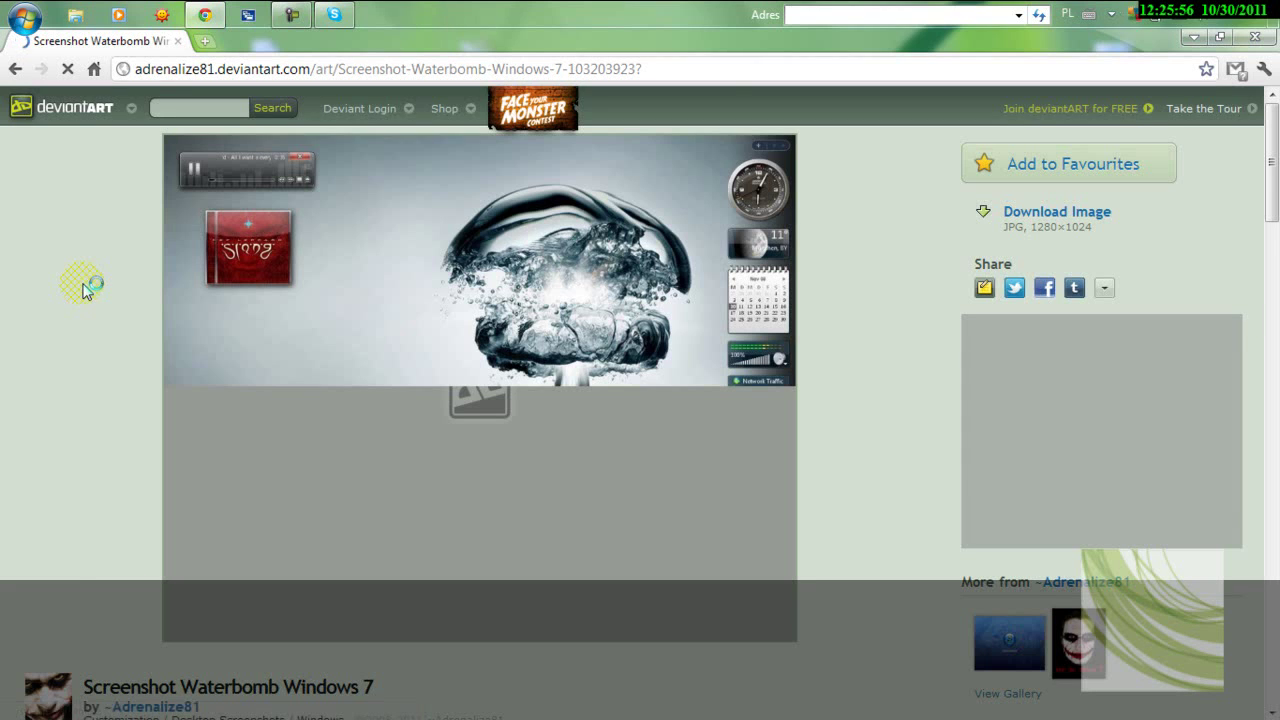
Step: Open the first link given for the Win7 theme for Vista in the artwork description and bring up that theme's download details
scroll(90, 290, "down", 5)
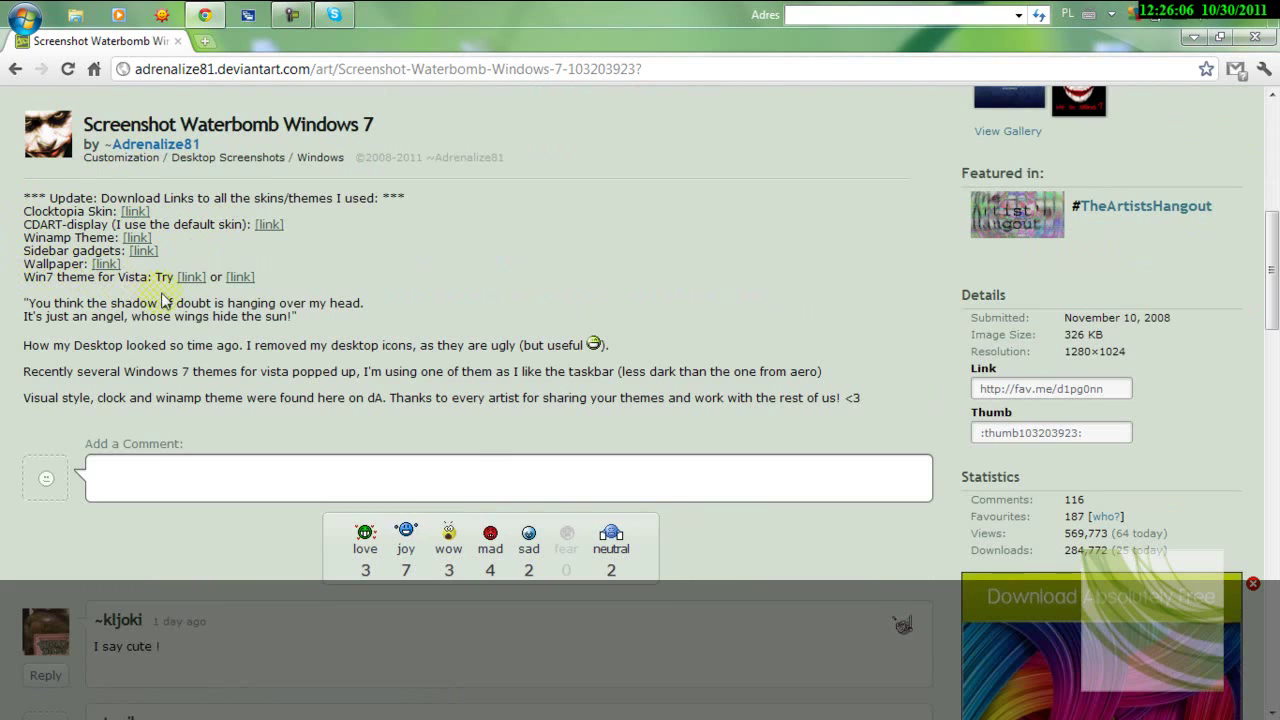
left_click(191, 280)
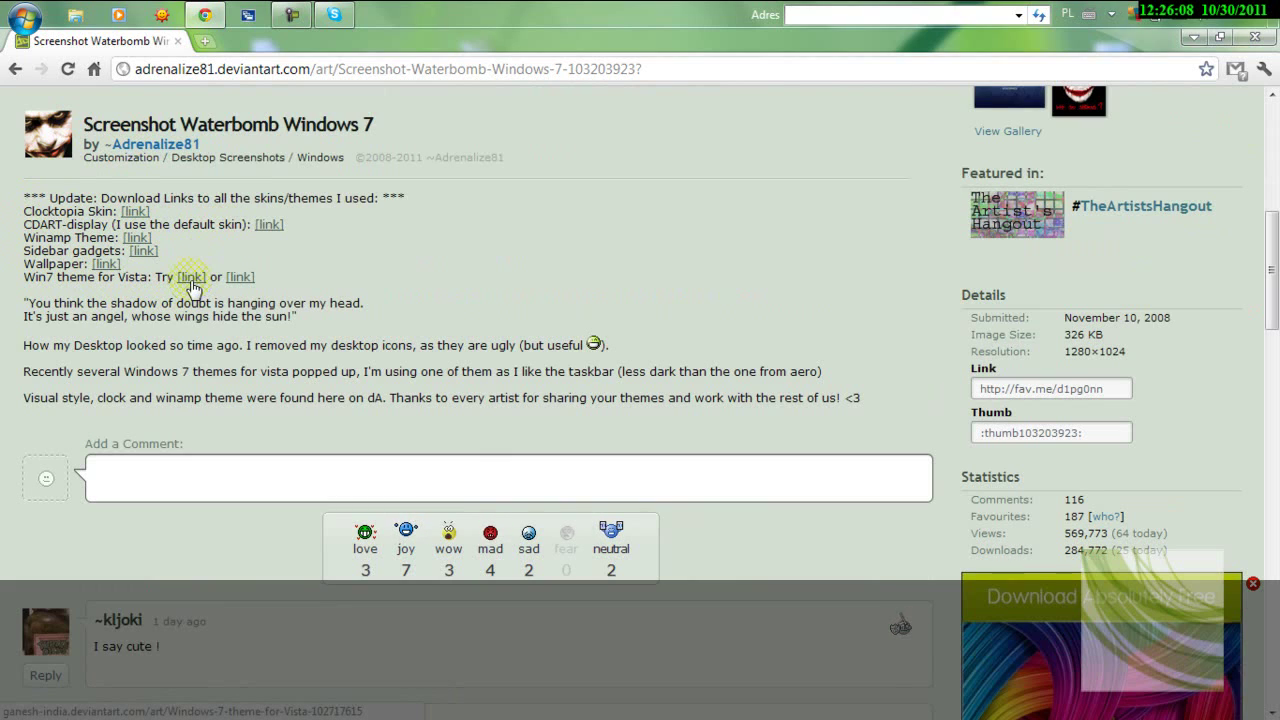
left_click(191, 278)
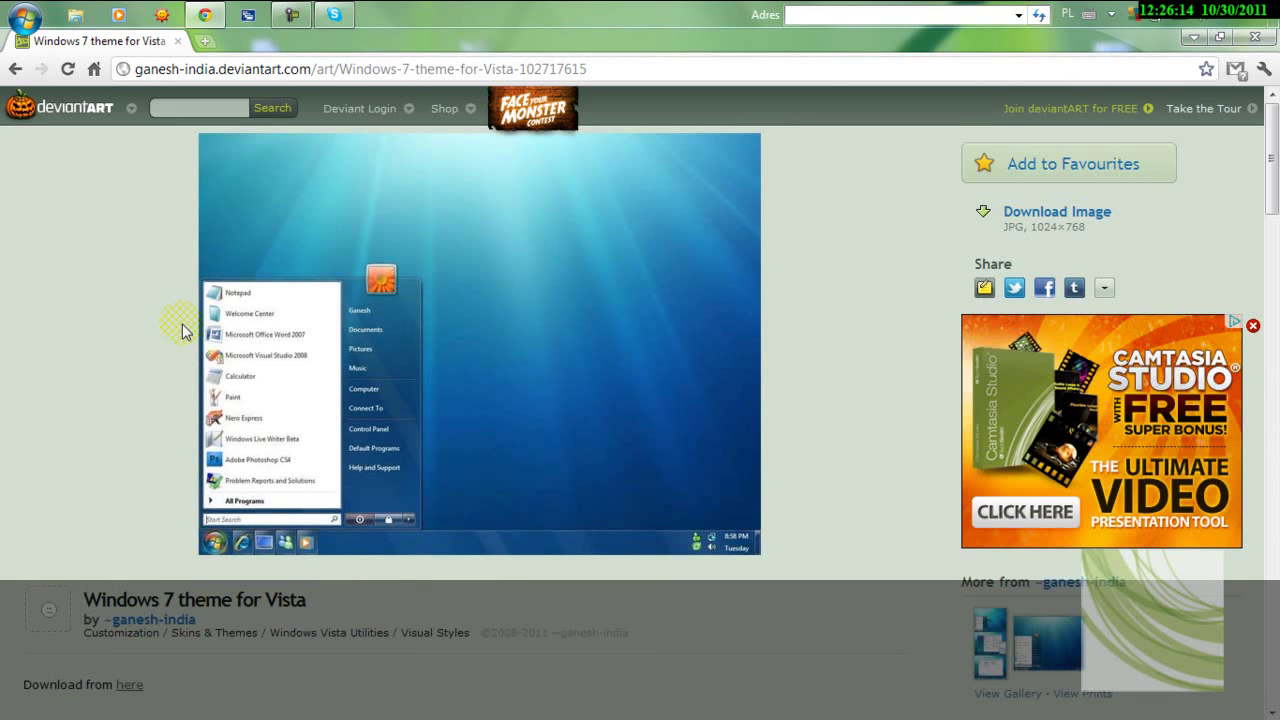
scroll(182, 332, "down", 3)
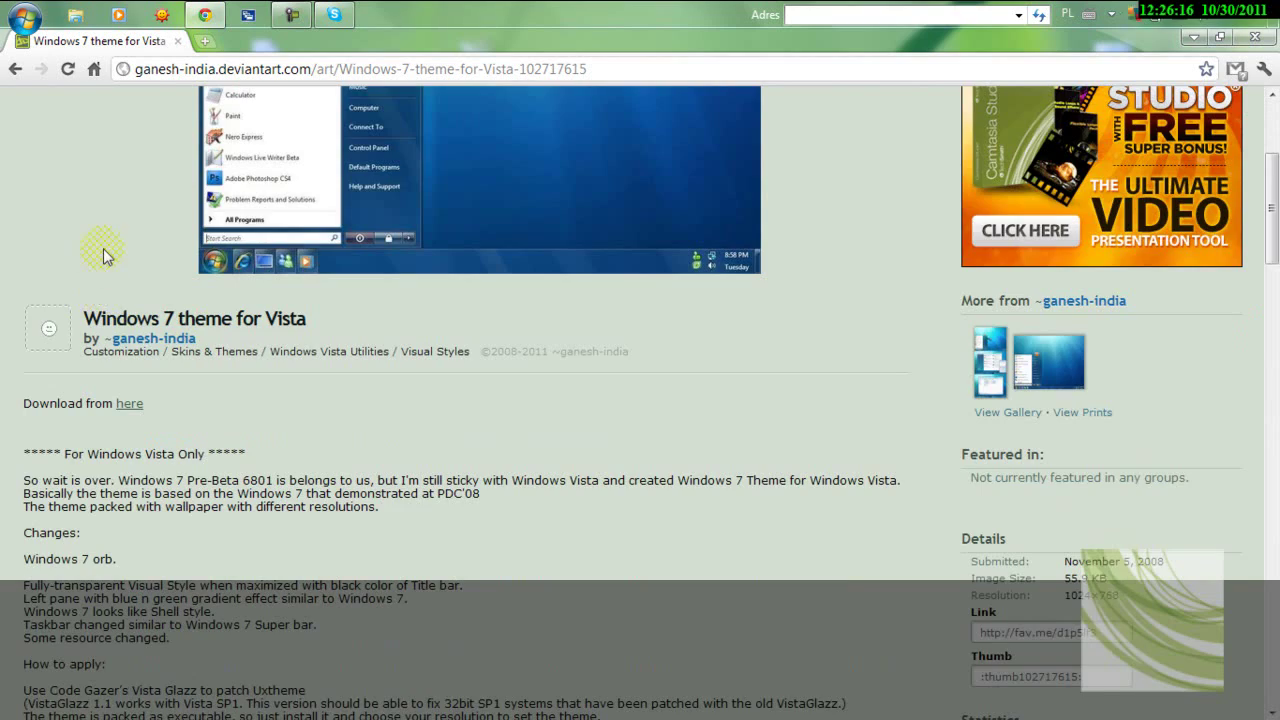
Step: Return to the "windows 7 themes" search results and open "Windows 7 Themes - Personalize Your PC Now" from windows7news.com
scroll(107, 256, "down", 5)
scroll(86, 143, "up", 8)
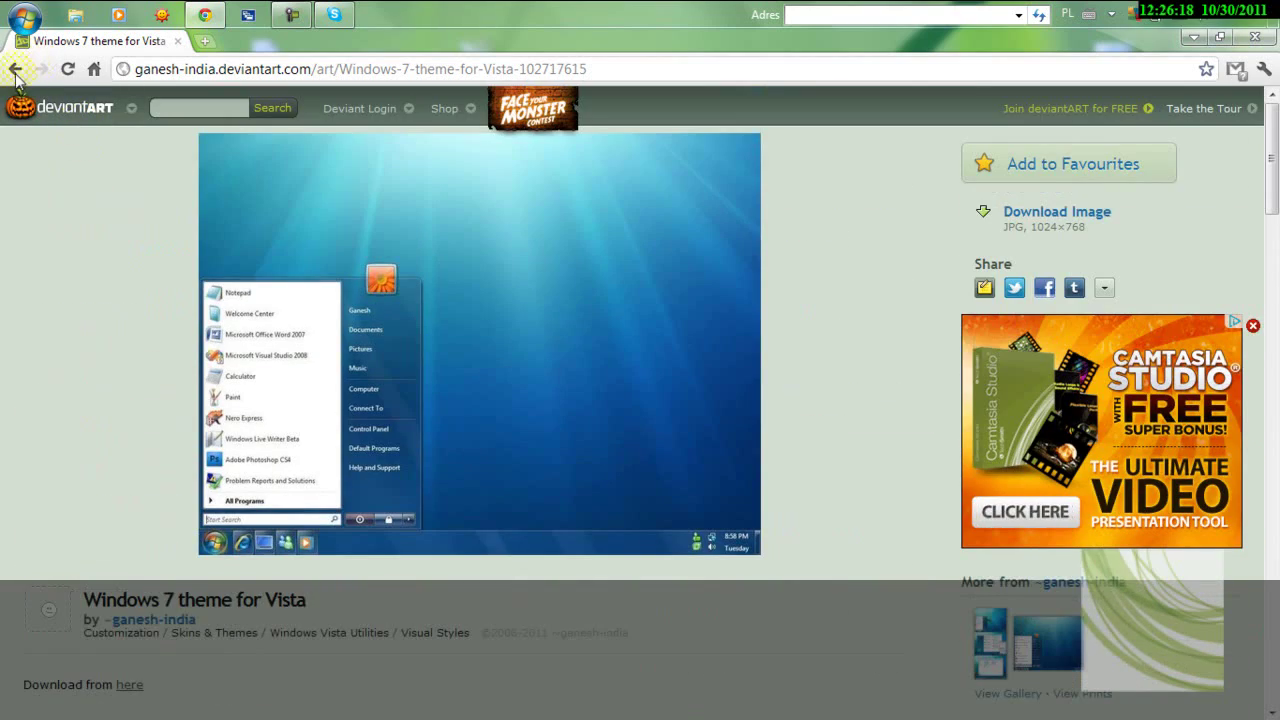
left_click(15, 72)
left_click(15, 72)
left_click(15, 72)
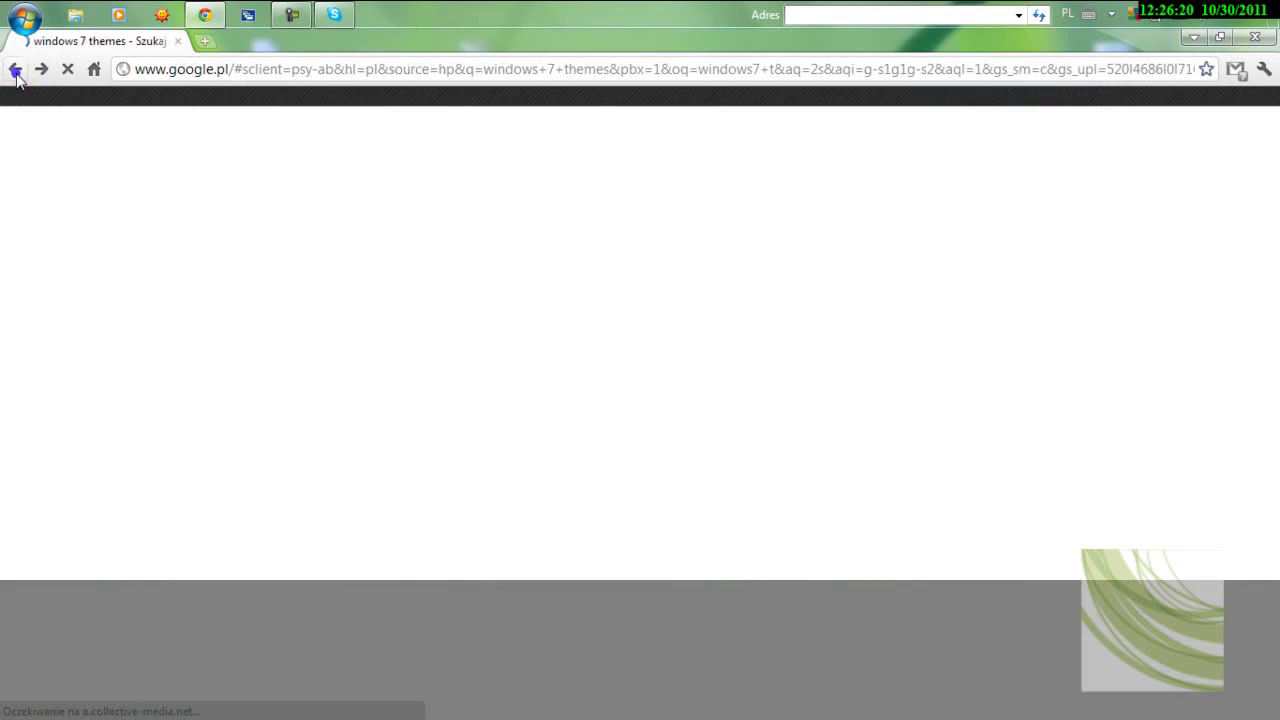
scroll(215, 482, "down", 6)
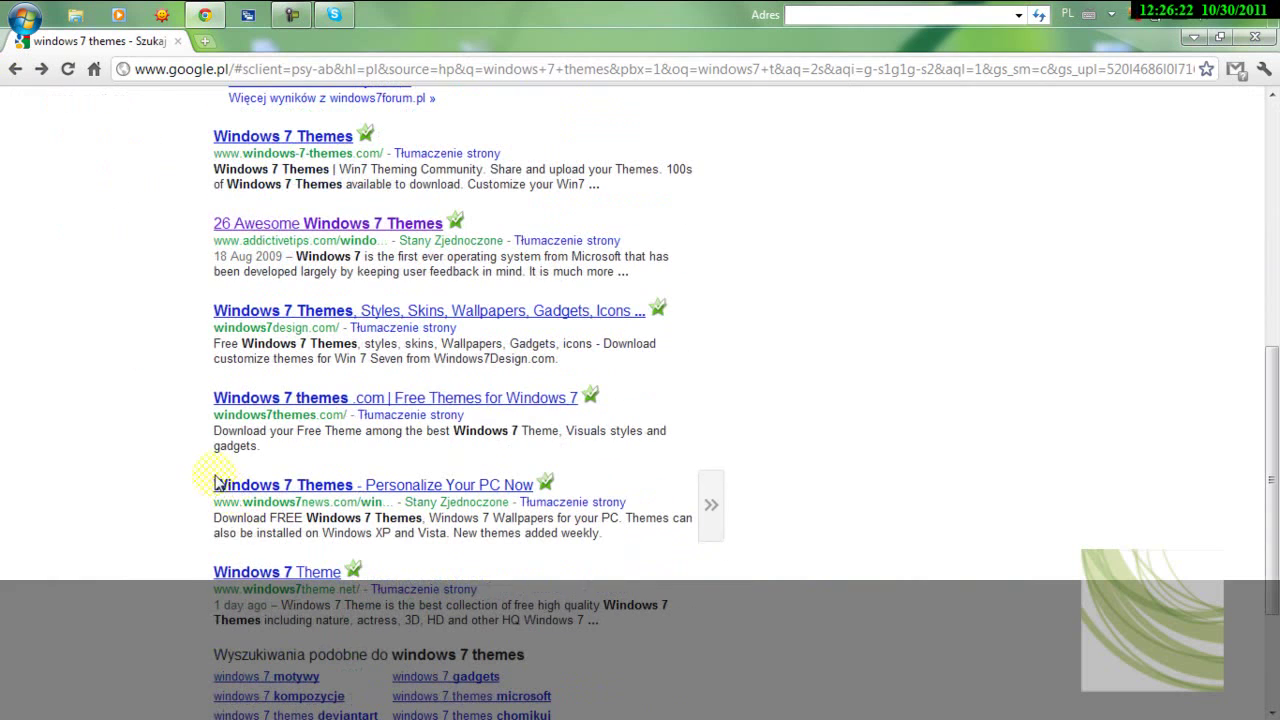
left_click(322, 485)
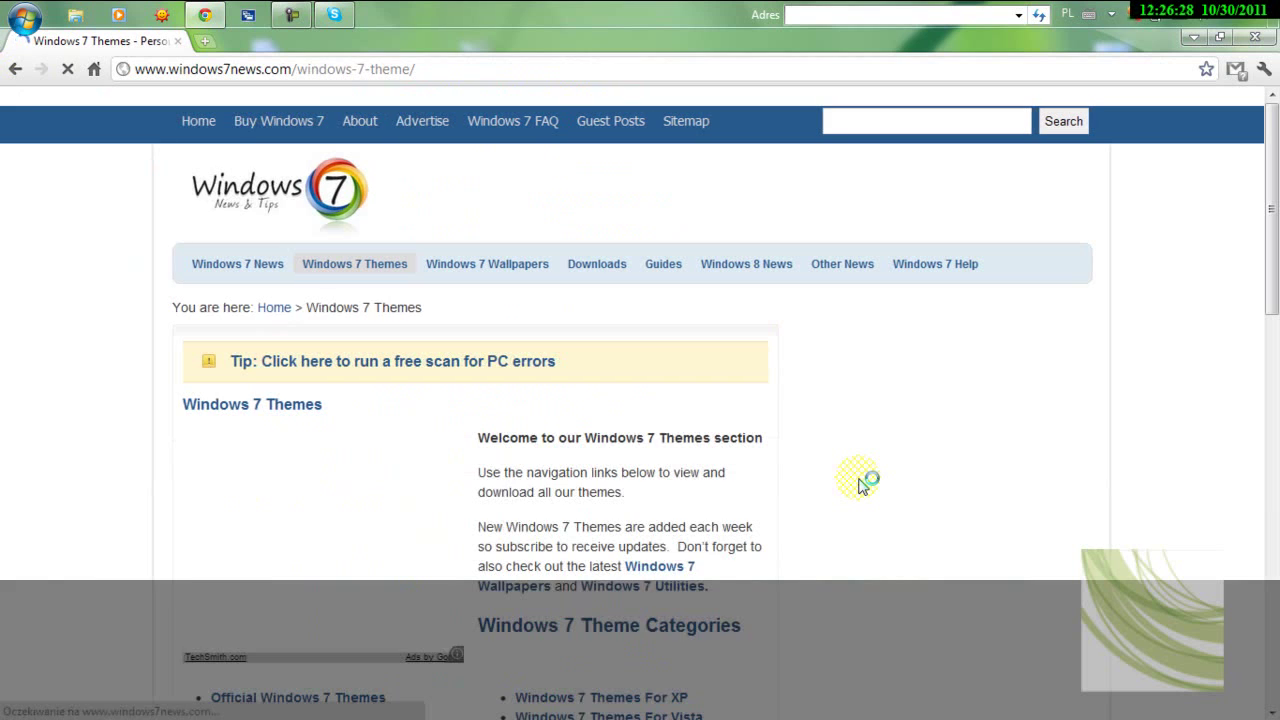
Step: Browse the top and latest Windows 7 themes and open the page of the "I'm A Windows 7 PC Theme"
scroll(137, 408, "down", 3)
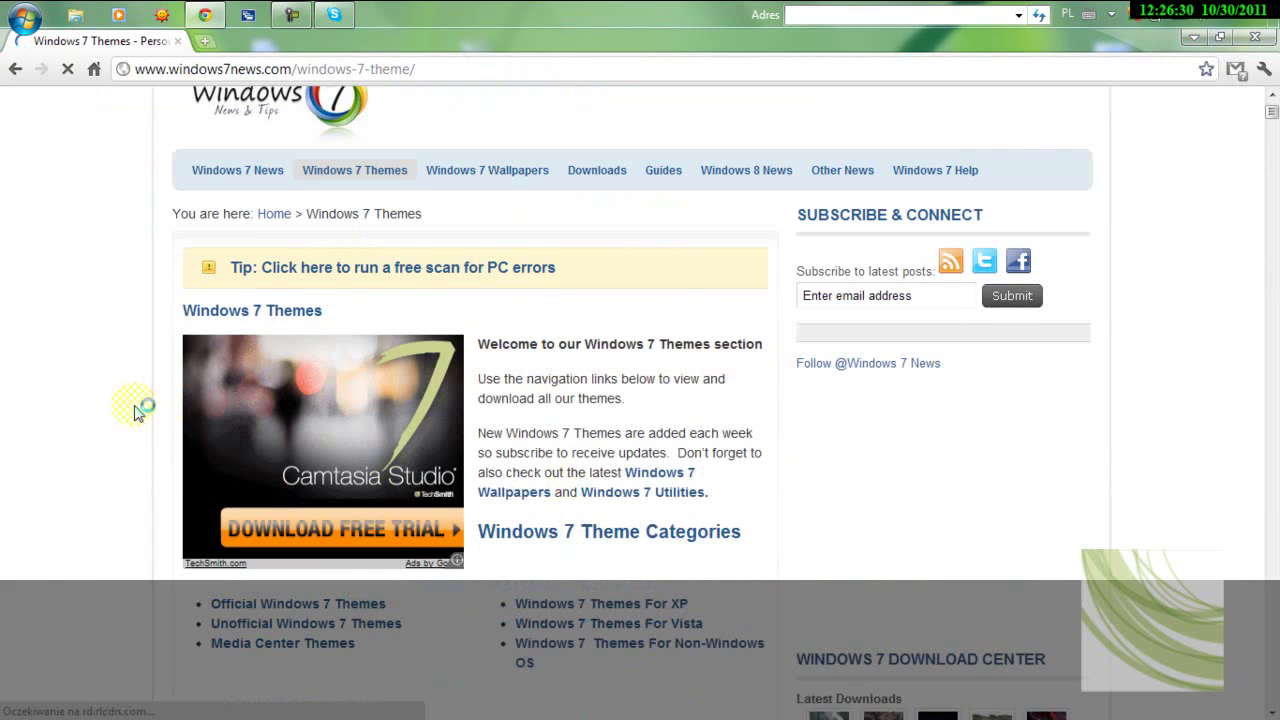
scroll(137, 408, "down", 9)
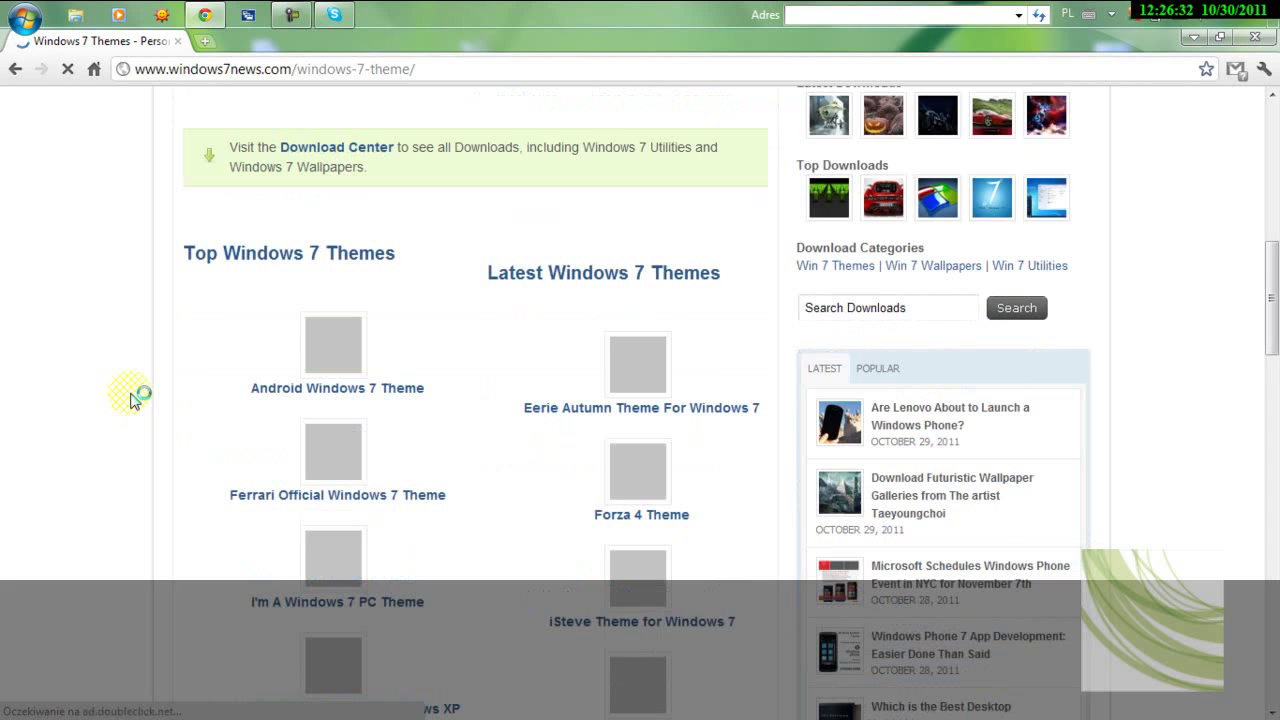
scroll(137, 397, "down", 10)
scroll(137, 395, "up", 8)
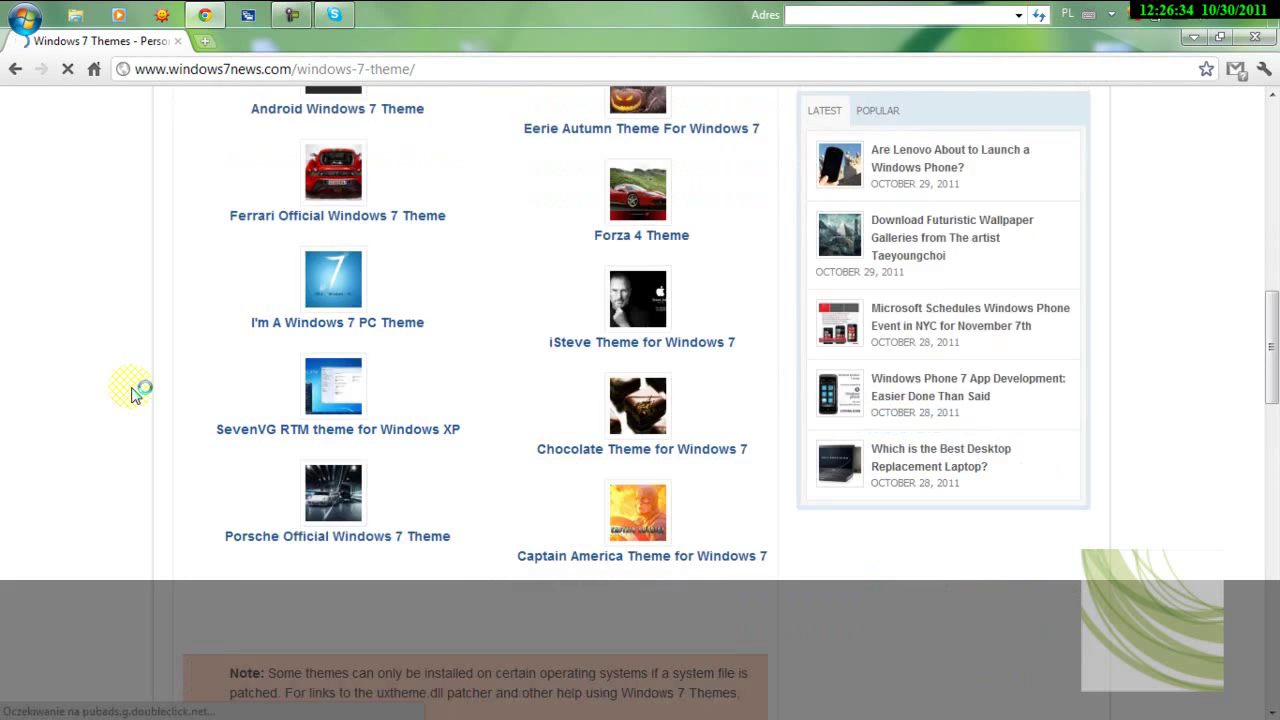
scroll(137, 395, "down", 8)
scroll(131, 393, "up", 7)
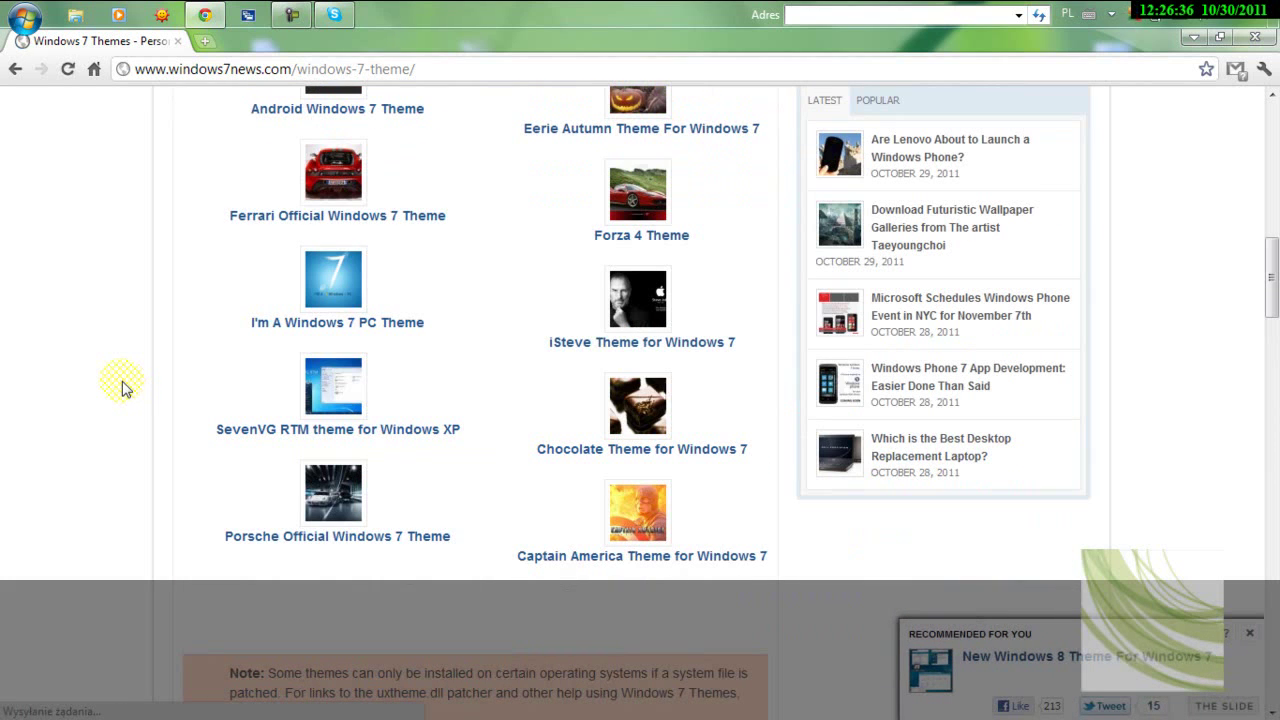
scroll(120, 385, "up", 1)
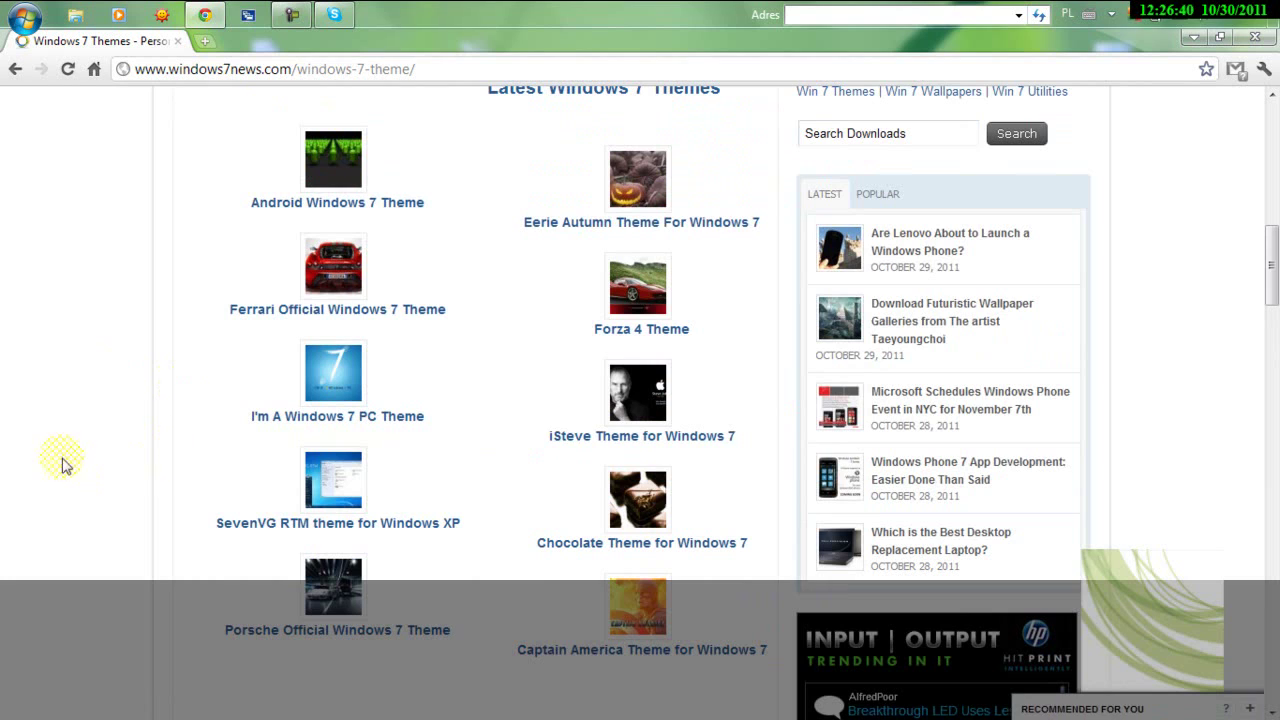
left_click(343, 381)
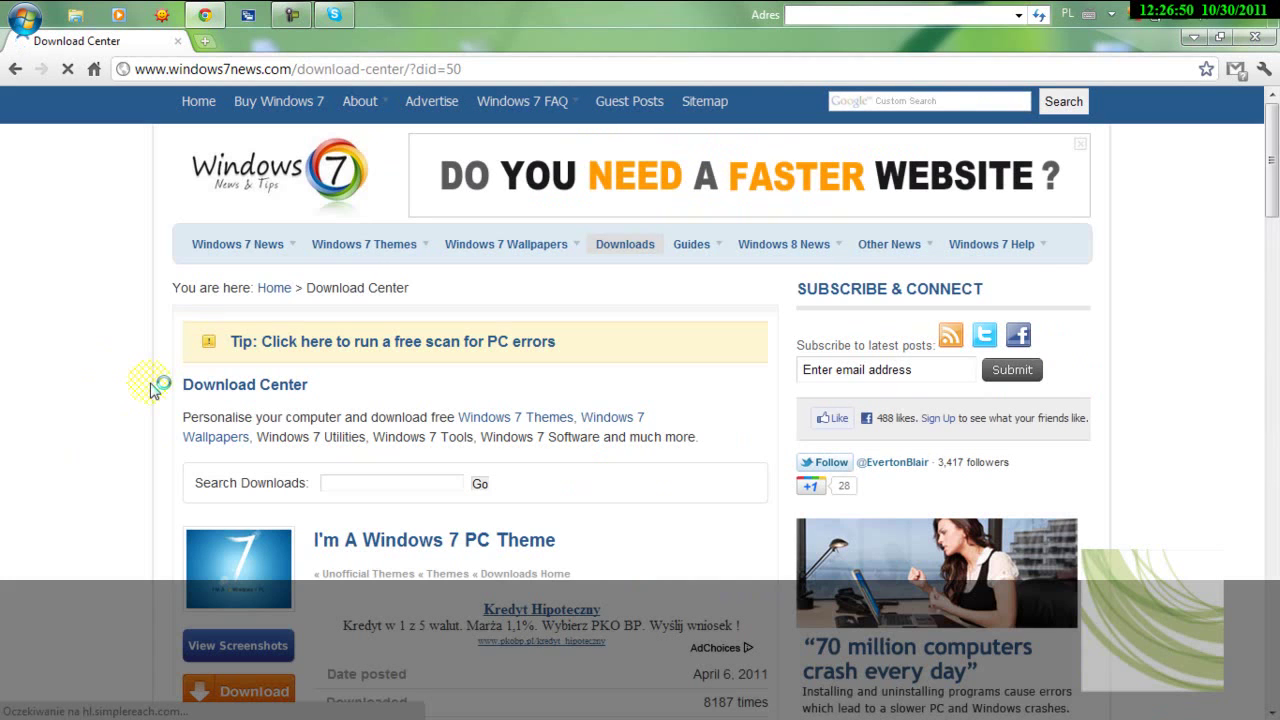
Step: Look through the download page of the "I'm A Windows 7 PC Theme", including its description and download options
scroll(137, 409, "down", 4)
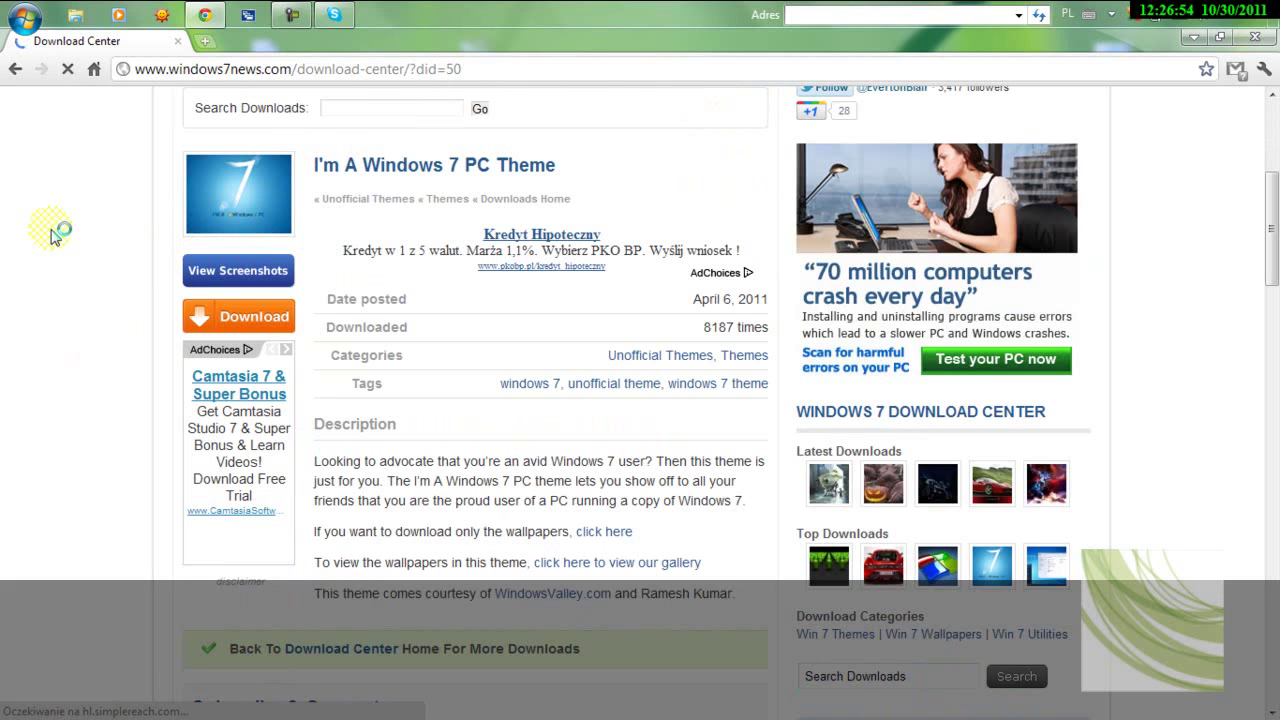
scroll(54, 233, "down", 4)
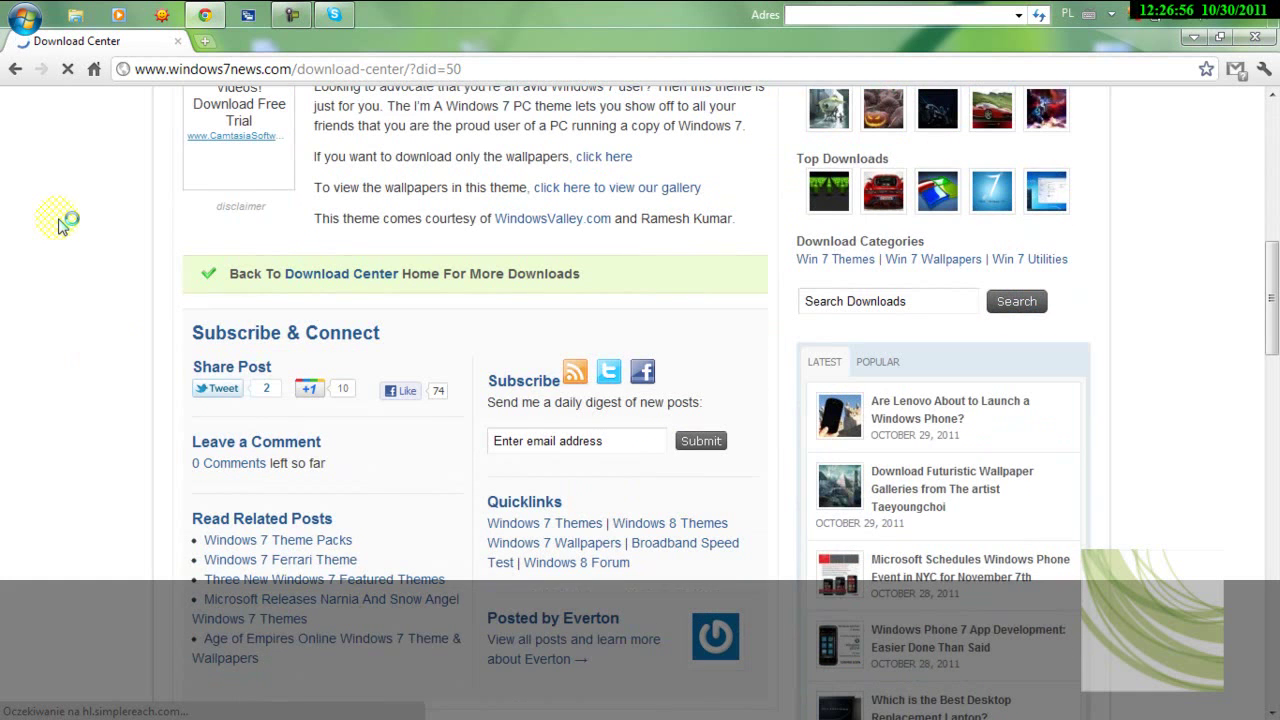
scroll(71, 400, "down", 4)
scroll(91, 271, "up", 12)
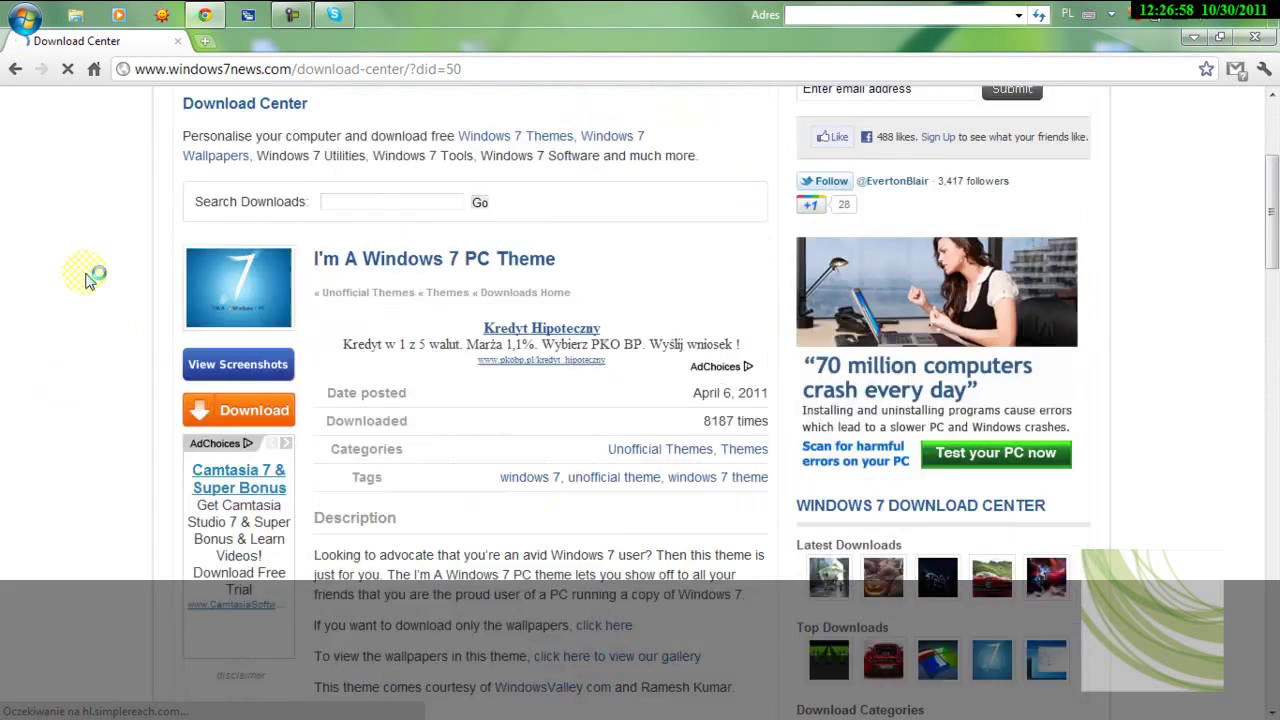
left_click(291, 15)
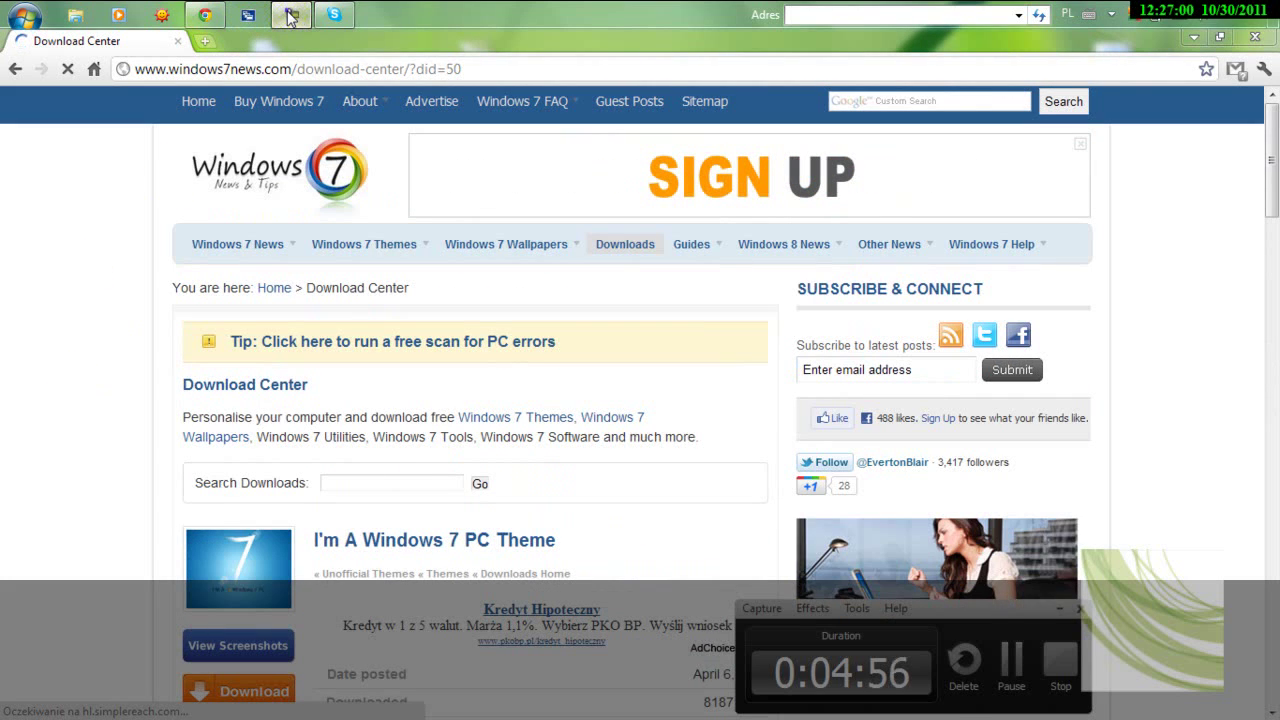
left_click(291, 15)
Step: Go back to the Google home page and search for "windows 7 themes chomikuj"
left_click(93, 69)
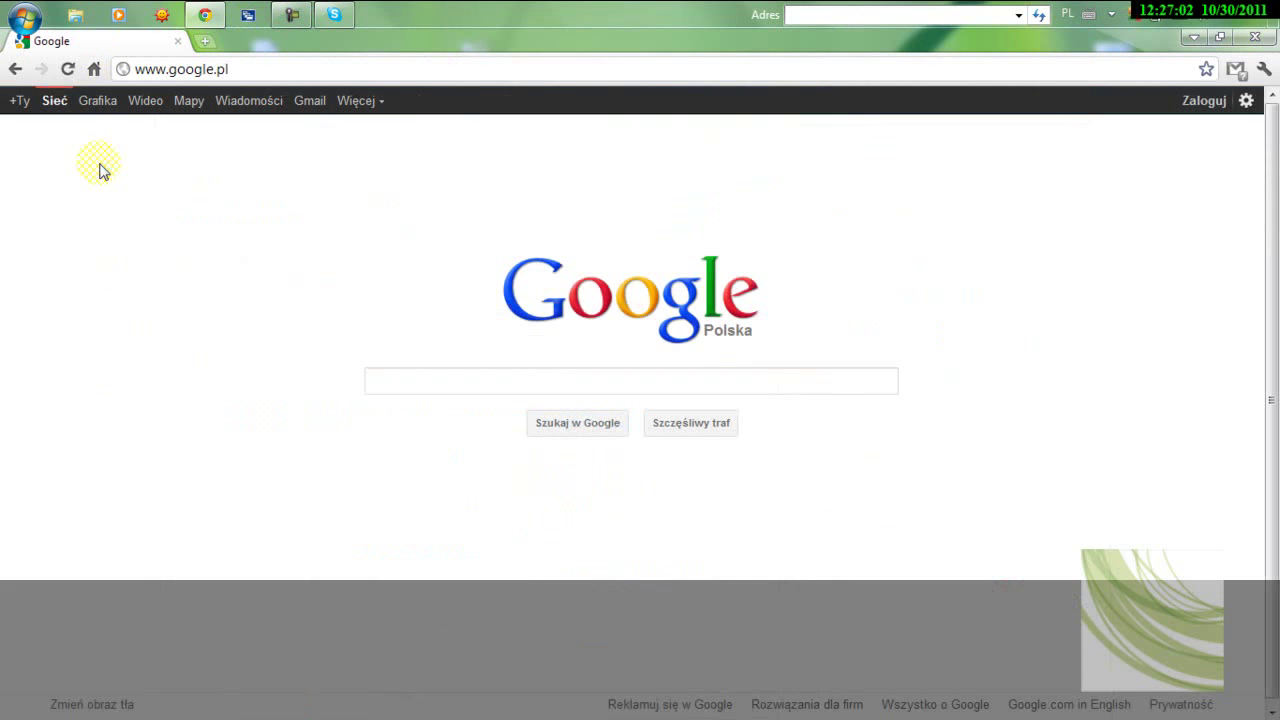
type("win")
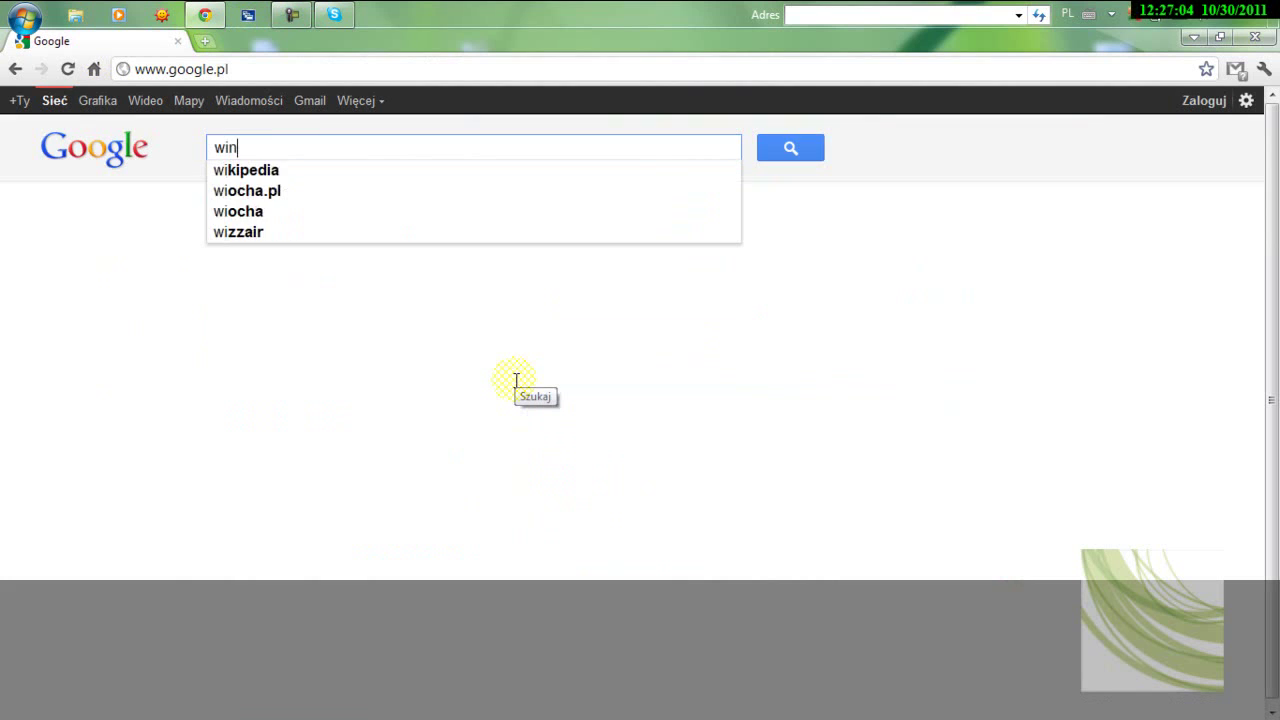
type("dows7 t")
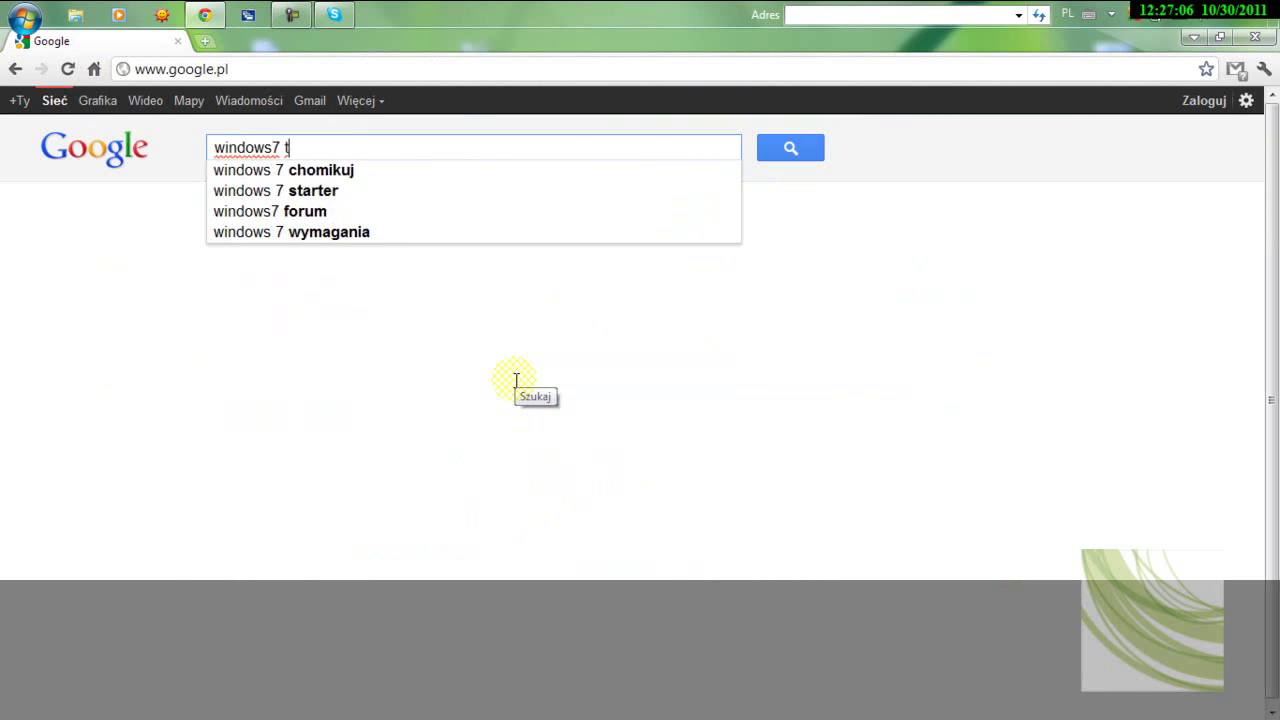
type("e")
key("BackSpace")
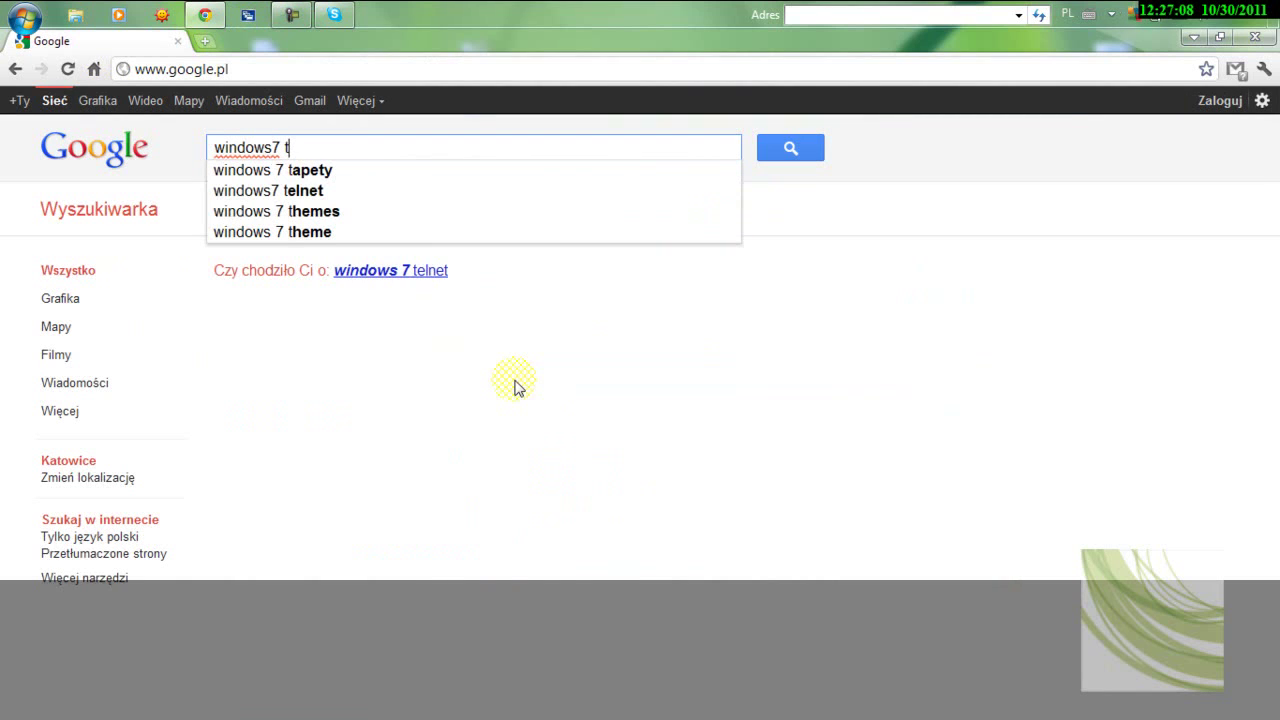
left_click(307, 213)
left_click(380, 146)
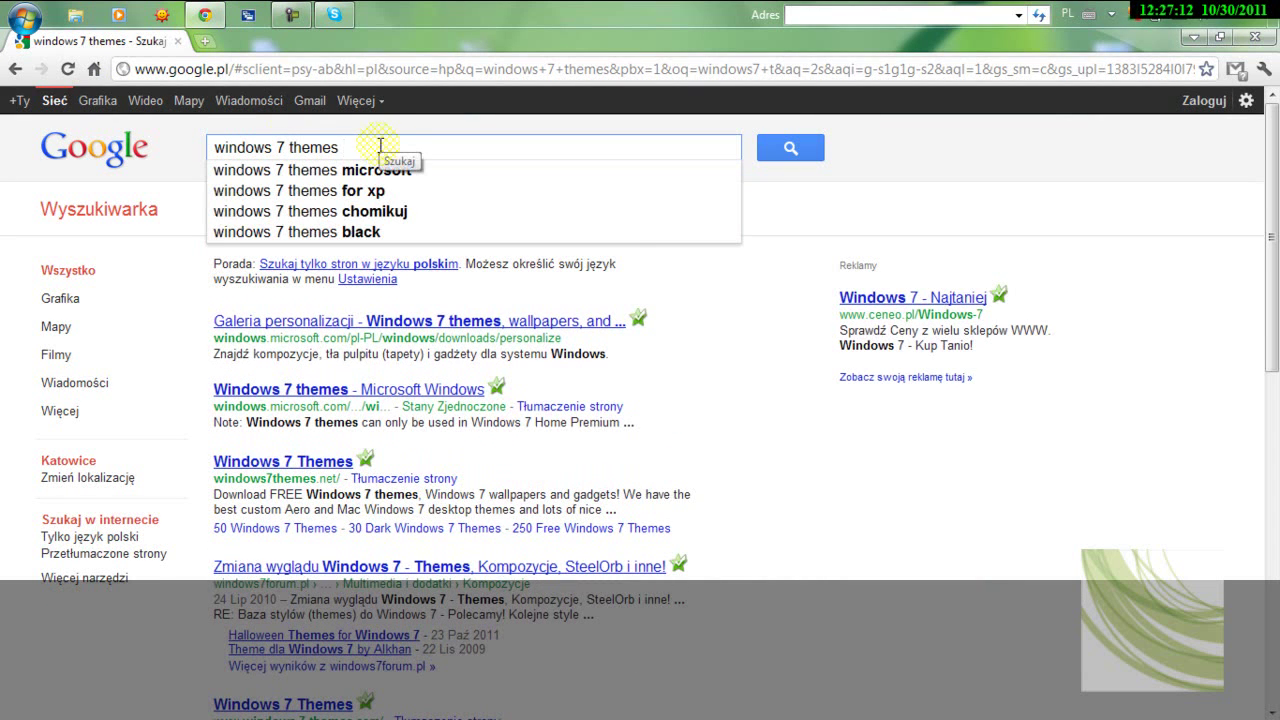
type("c")
left_click(364, 170)
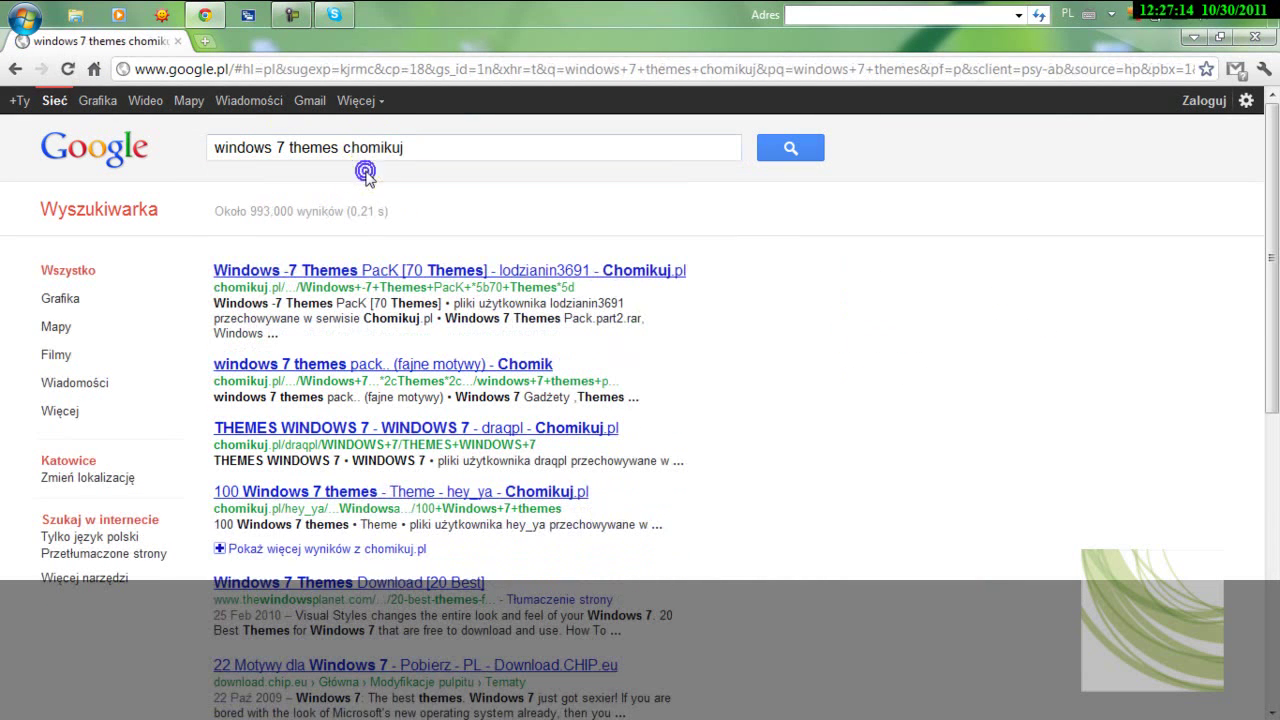
Step: Open the "Windows -7 Themes PacK [70 Themes]" result on Chomikuj.pl and start downloading "Windows 7 Themes Pack.part1.rar"
left_click(372, 270)
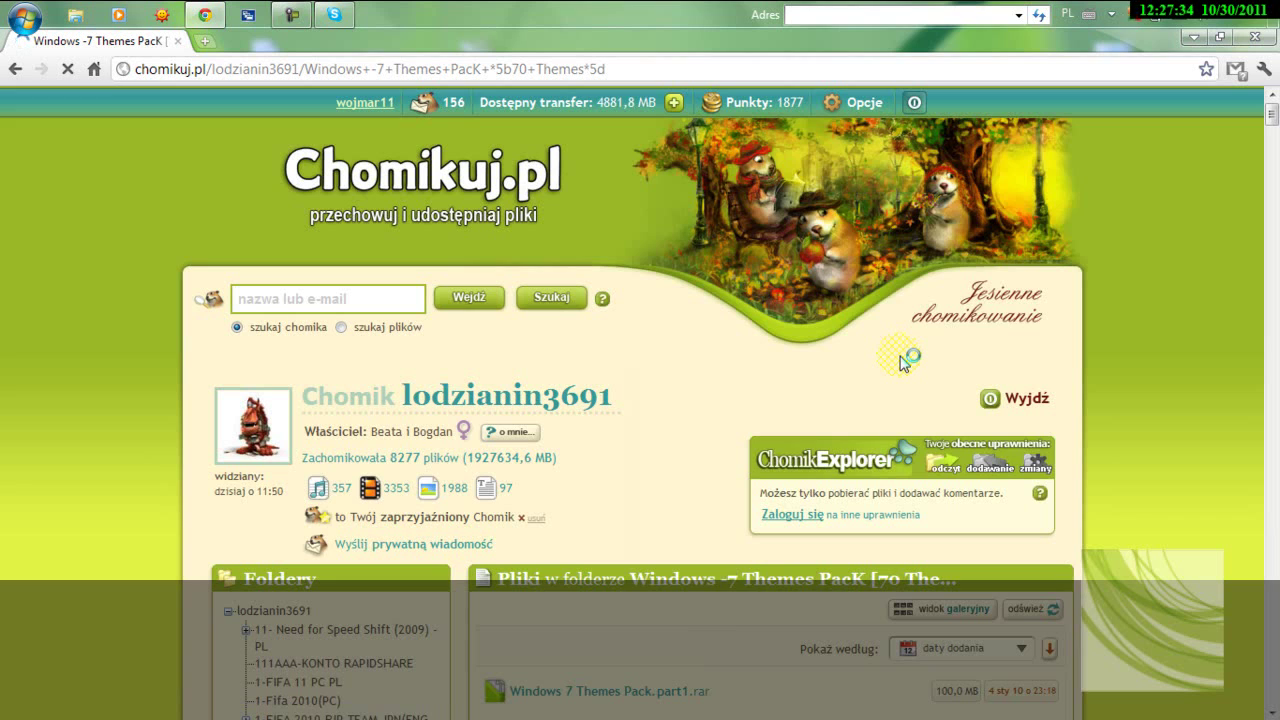
scroll(904, 362, "down", 5)
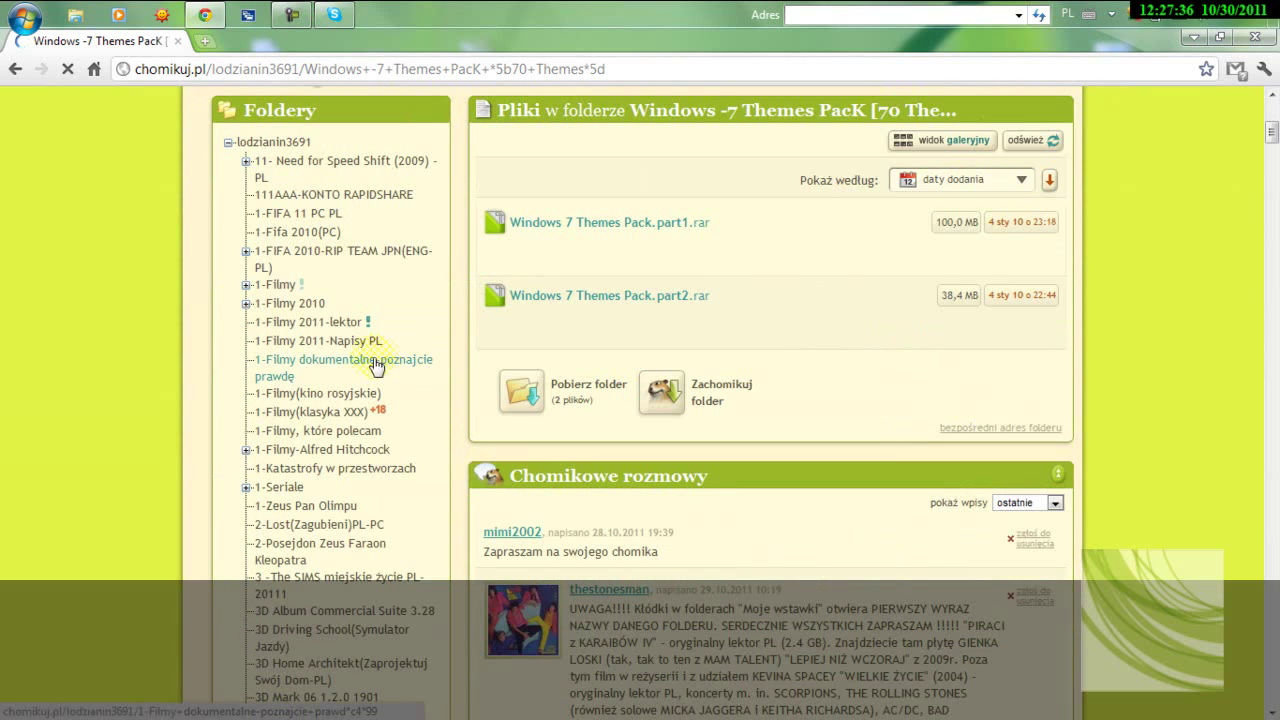
left_click(609, 228)
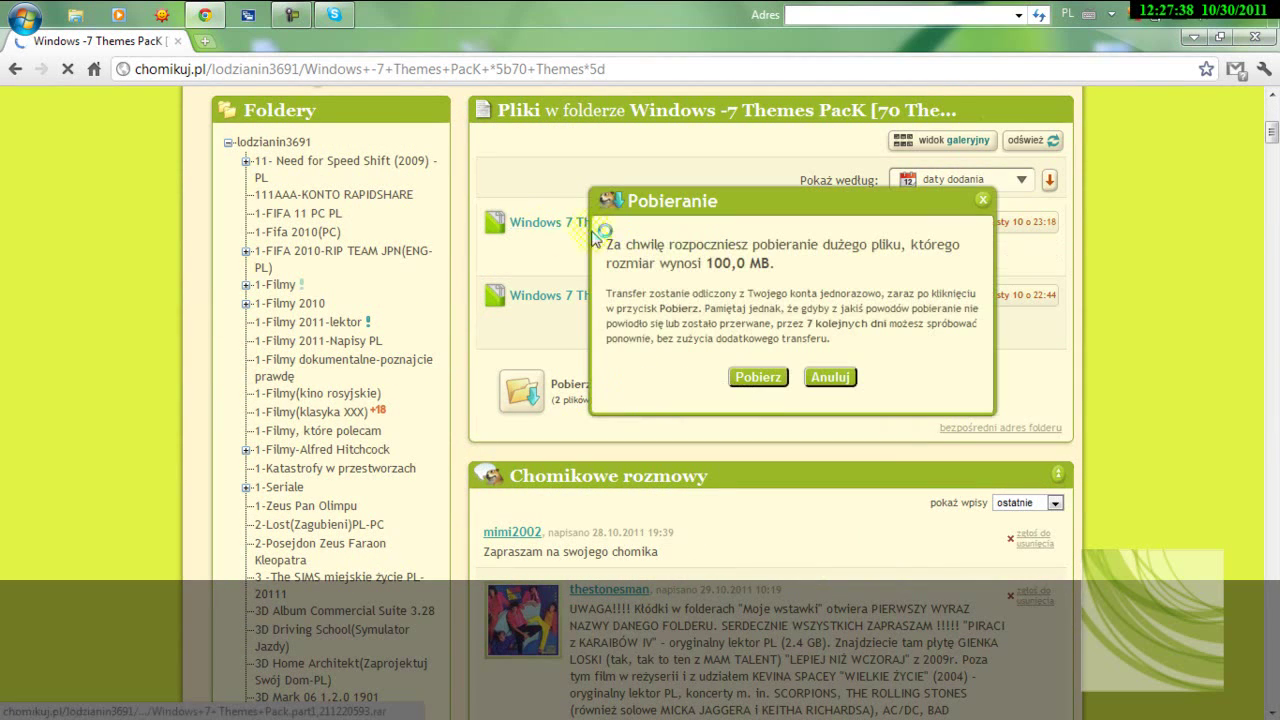
left_click(744, 379)
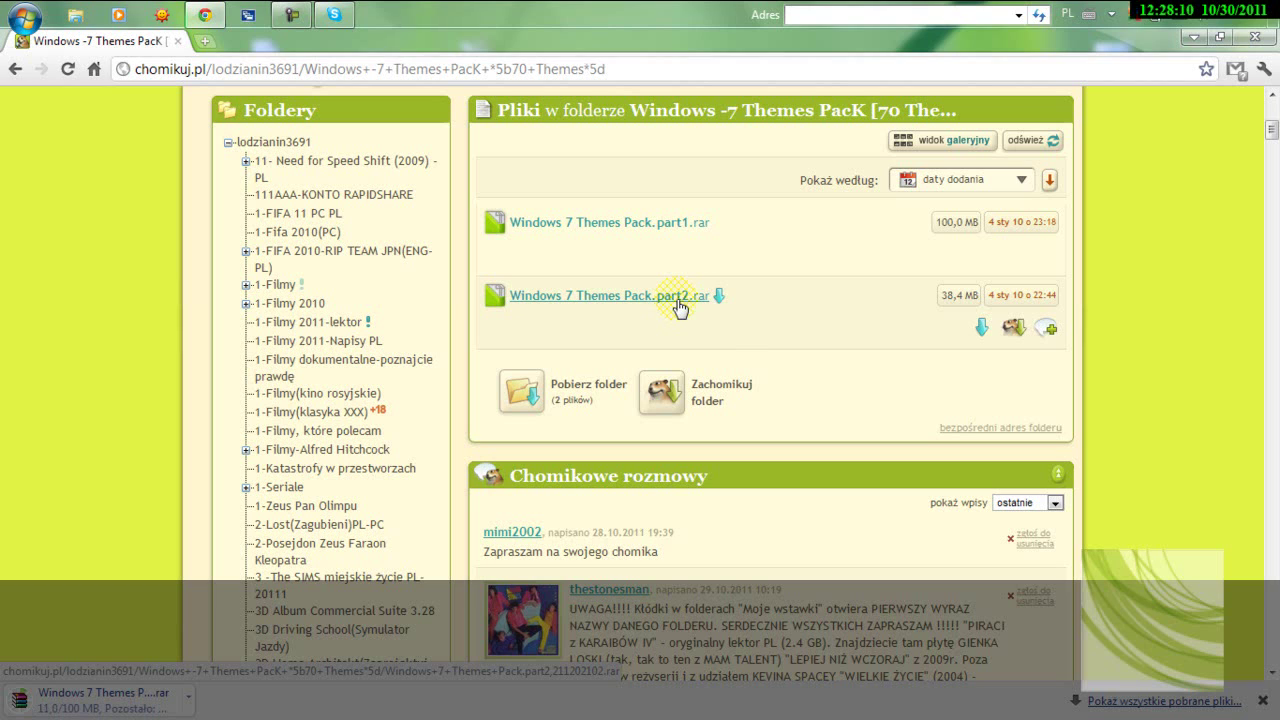
Step: Check the theme pack's progress in the browser's full download list and return to the Chomikuj.pl page
left_click(1196, 700)
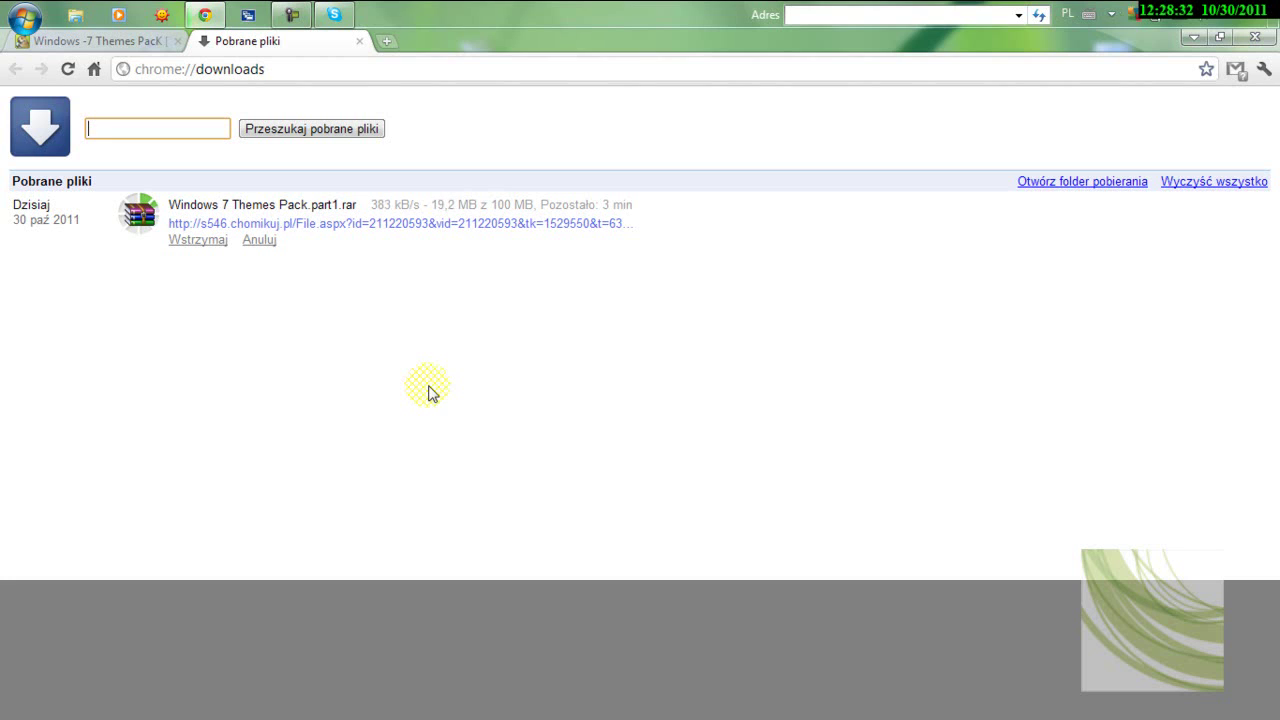
left_click(88, 45)
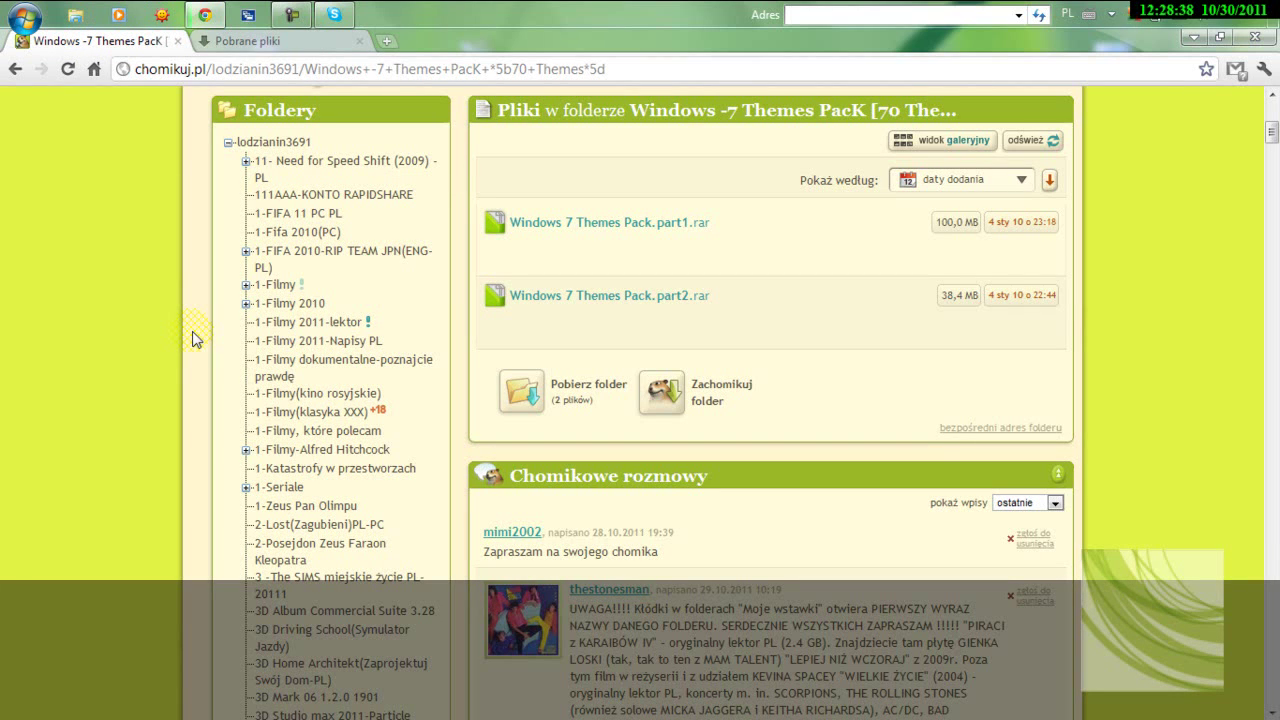
left_click(298, 43)
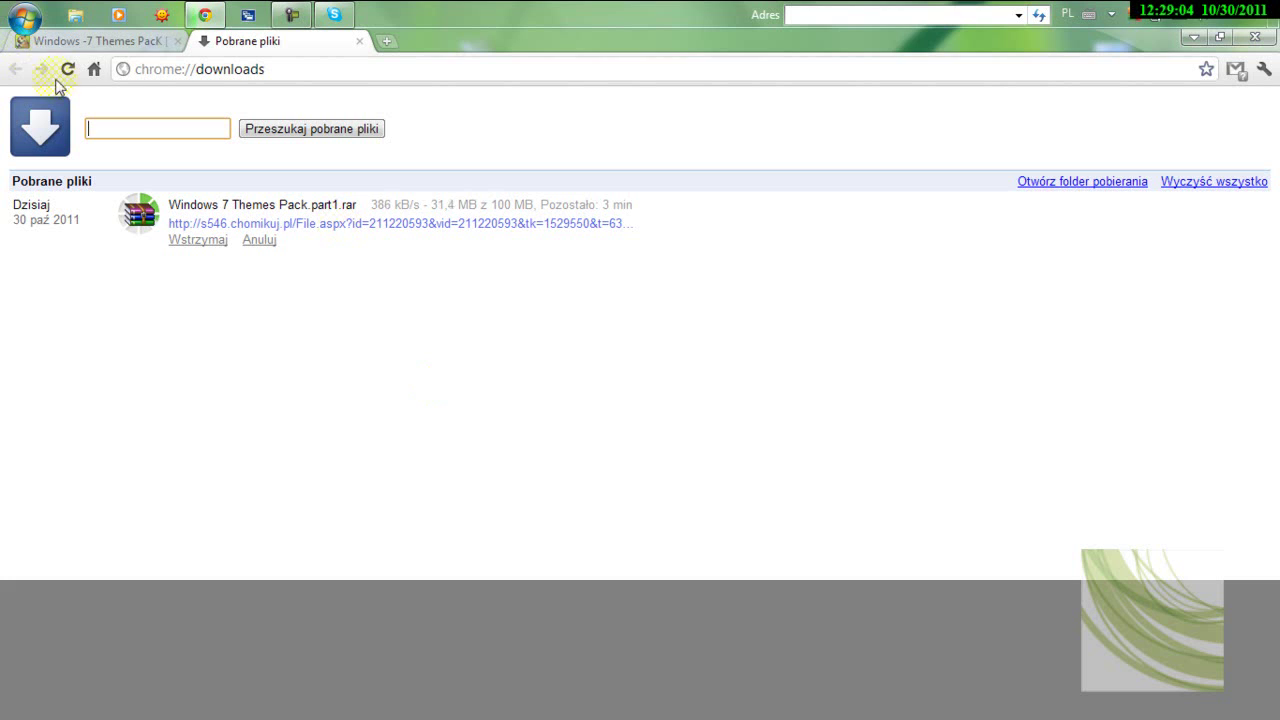
left_click(119, 40)
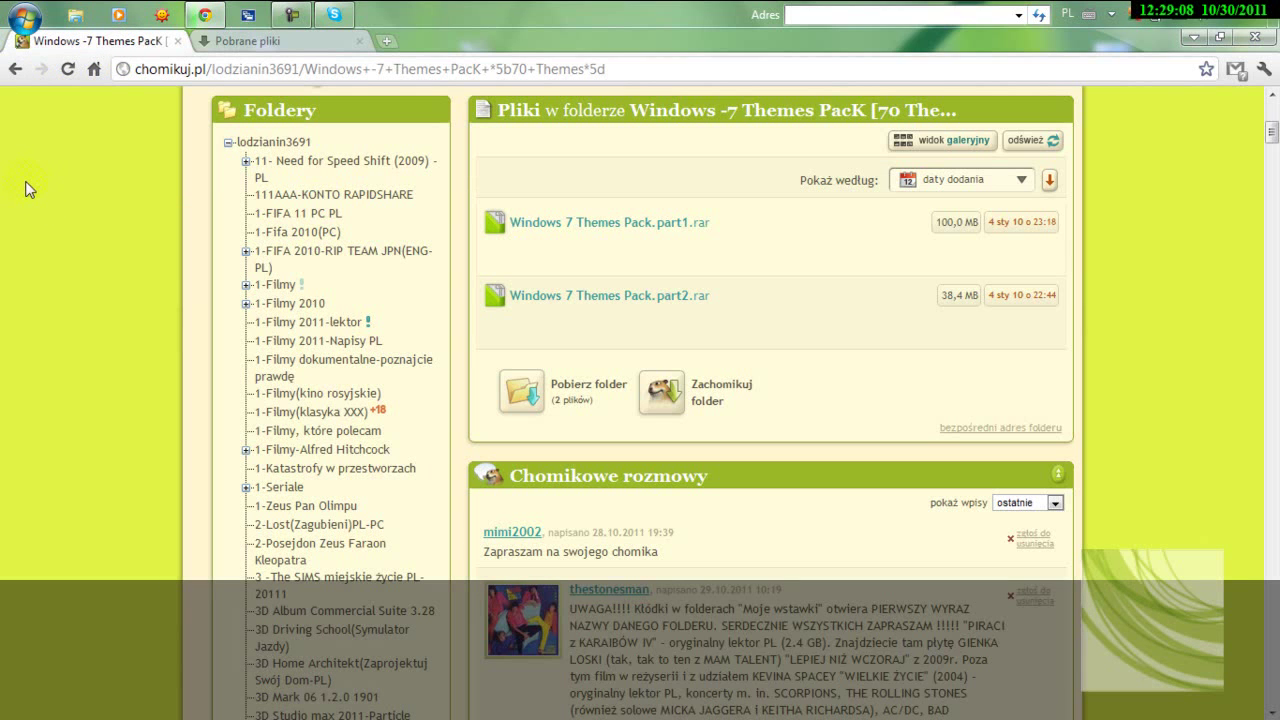
Step: Select the full web address of the theme pack page and shrink the browser window to uncover the desktop
left_click_drag(618, 69, 199, 90)
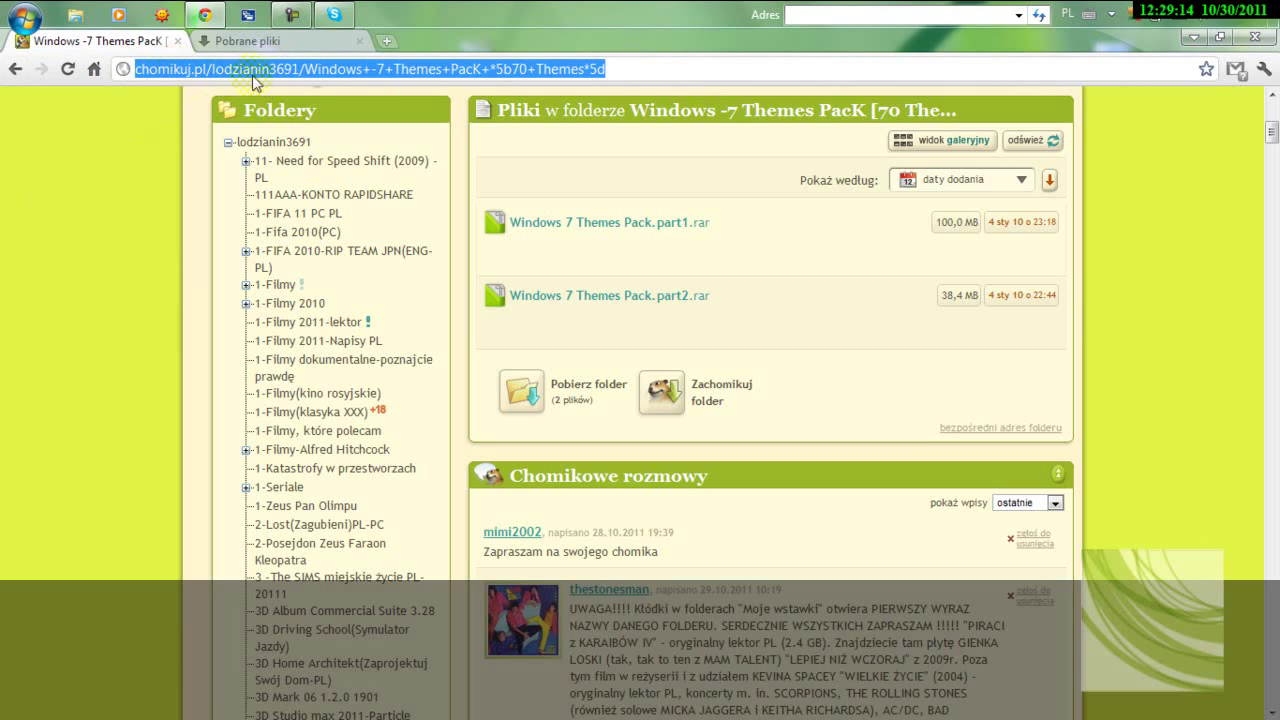
double_click(705, 42)
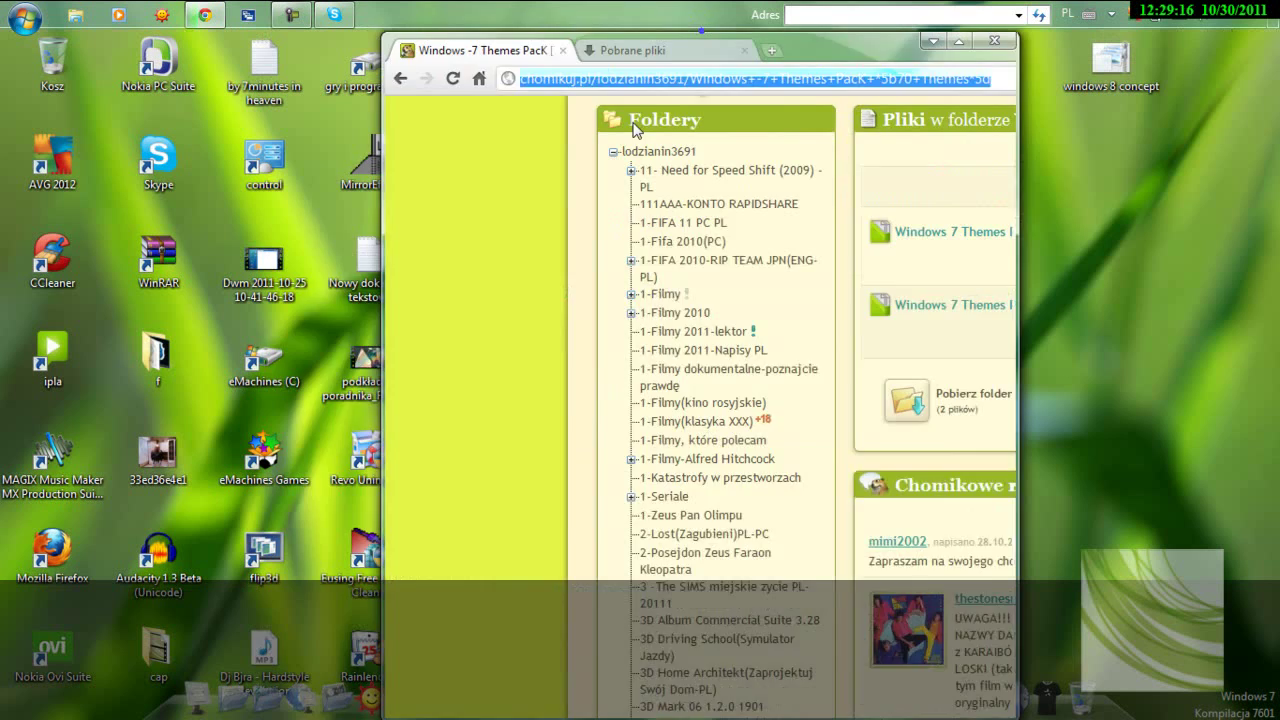
Step: Create a new text document on the desktop and open it in Notepad
right_click(989, 124)
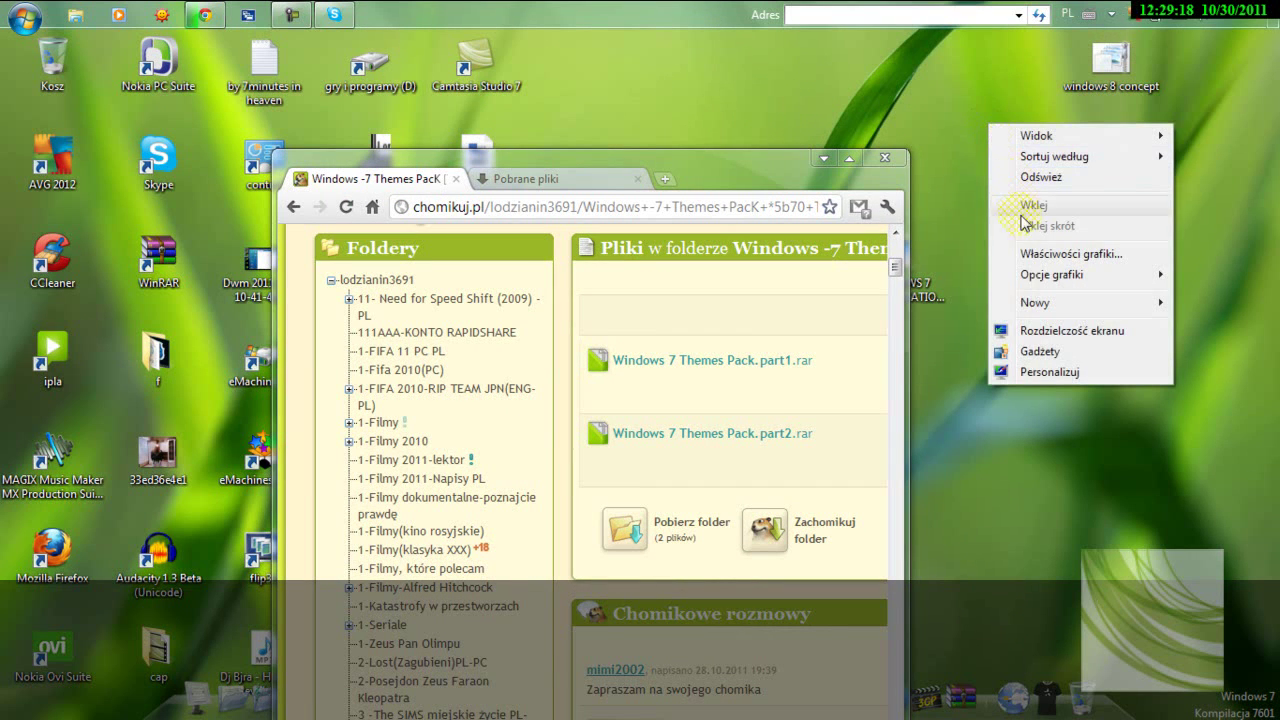
mouse_move(1035, 304)
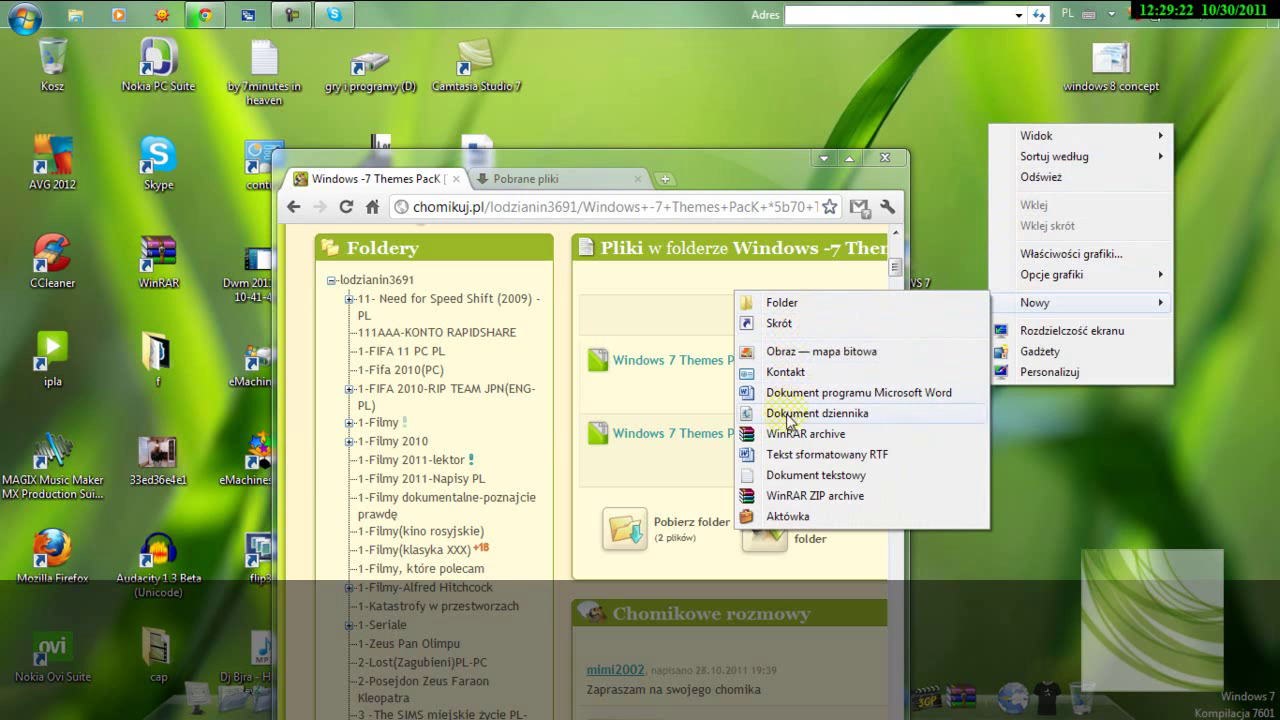
left_click(784, 475)
left_click(981, 152)
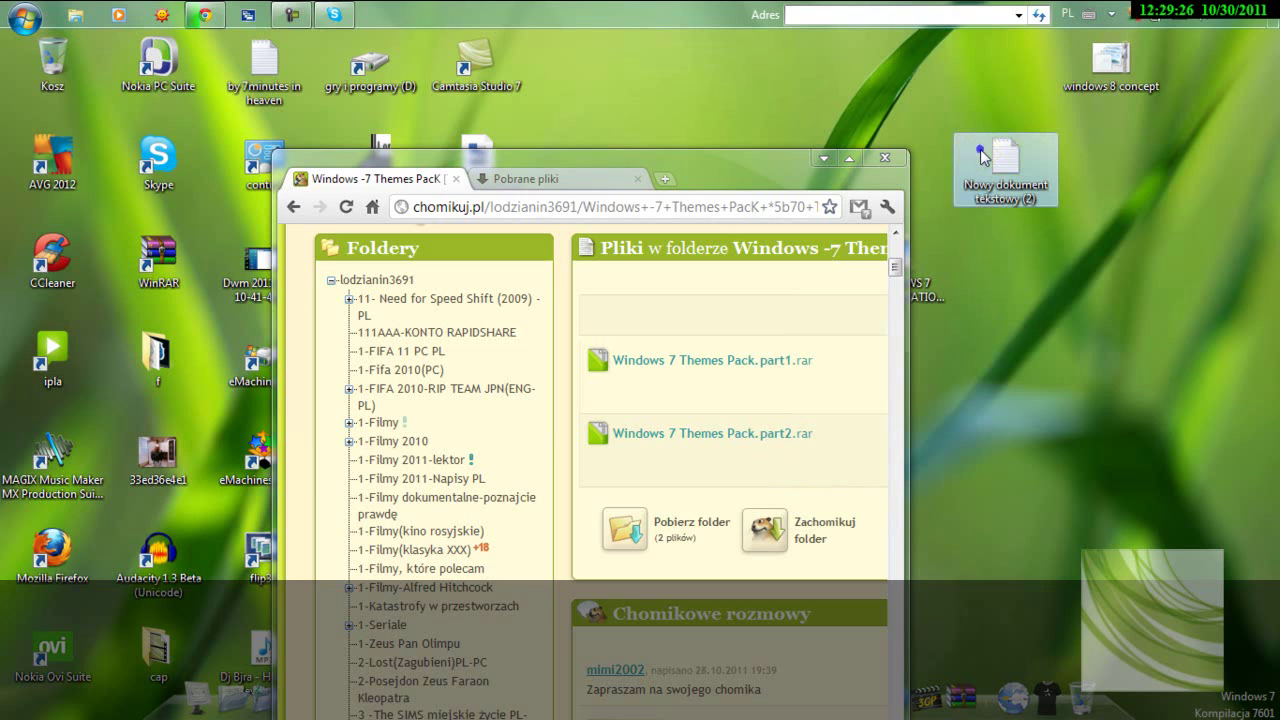
double_click(981, 152)
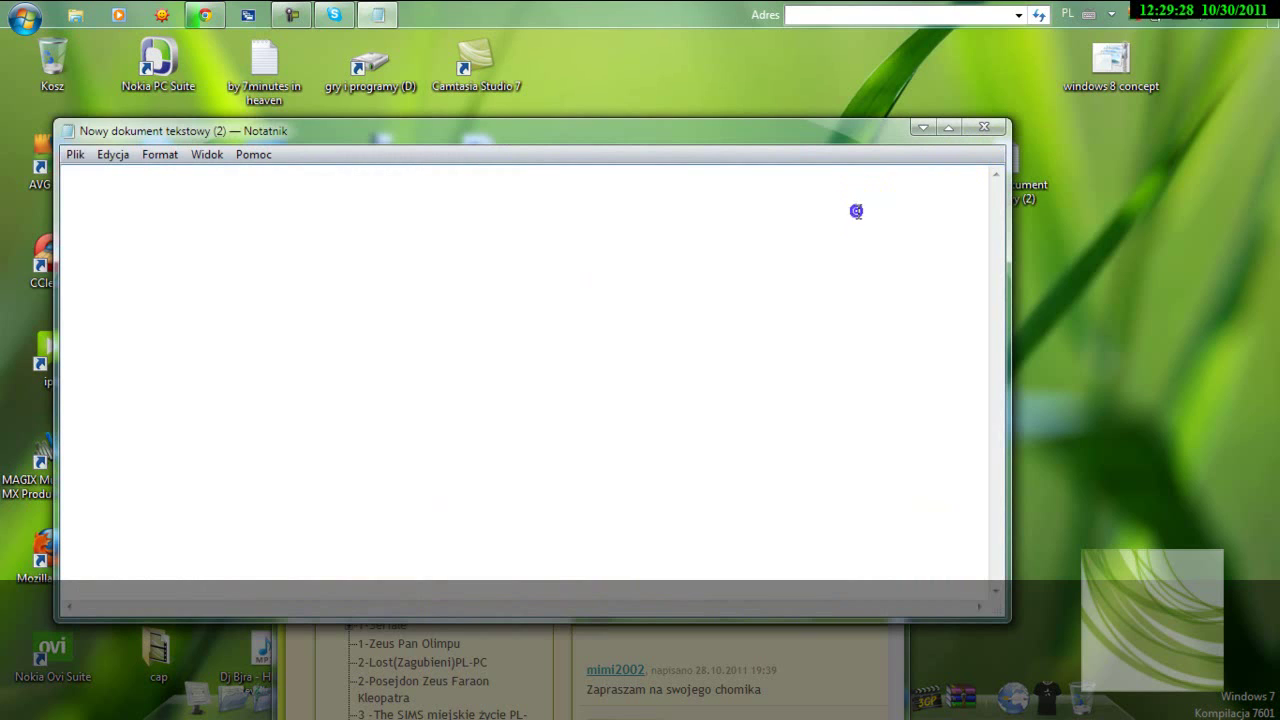
Step: Write the note "link do dam do opisu :)" in the empty text document
type("Linm")
key("BackSpace")
type("k do dam do opus")
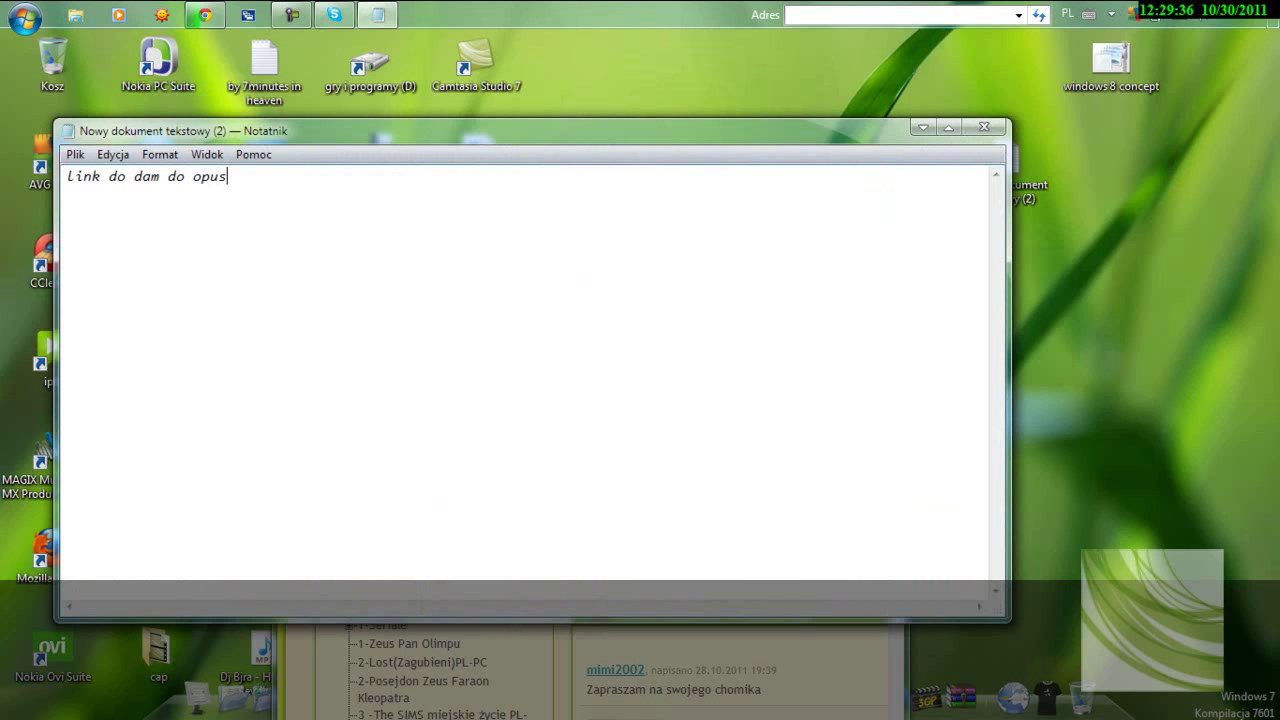
key("BackSpace")
type("isu :)")
Step: View Notepad's version and licence information and close it again
left_click(265, 158)
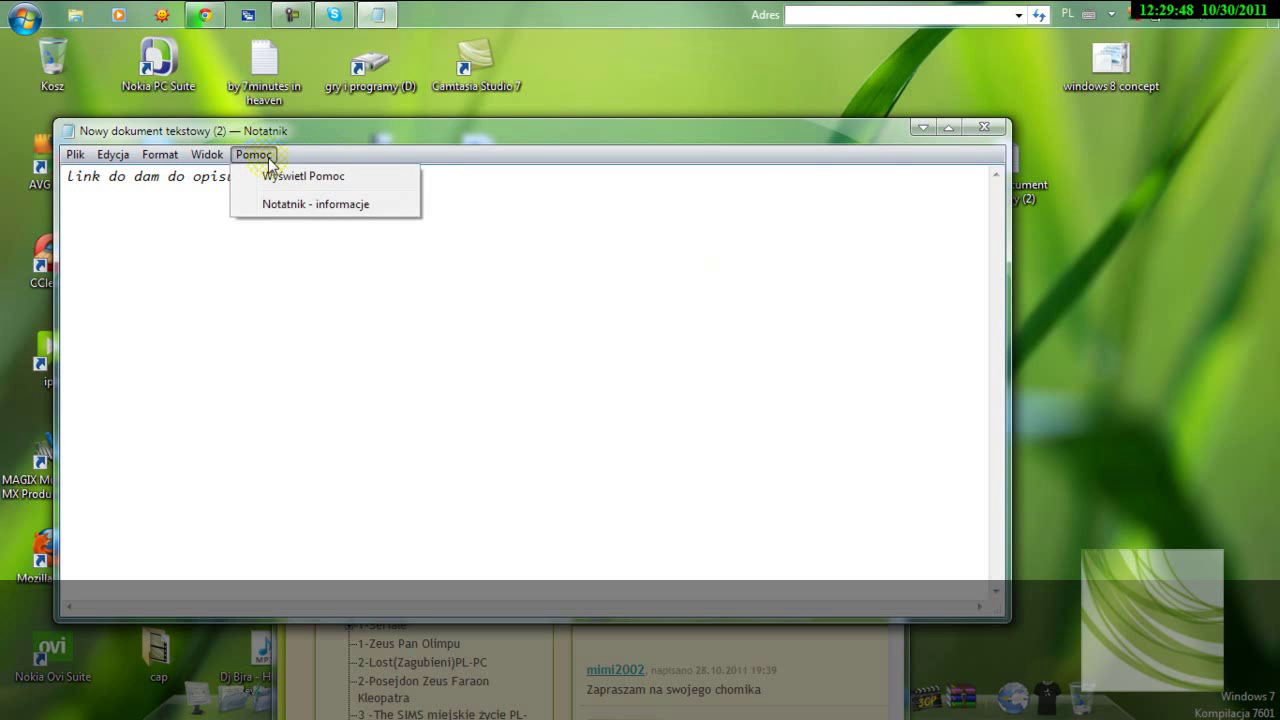
left_click(267, 203)
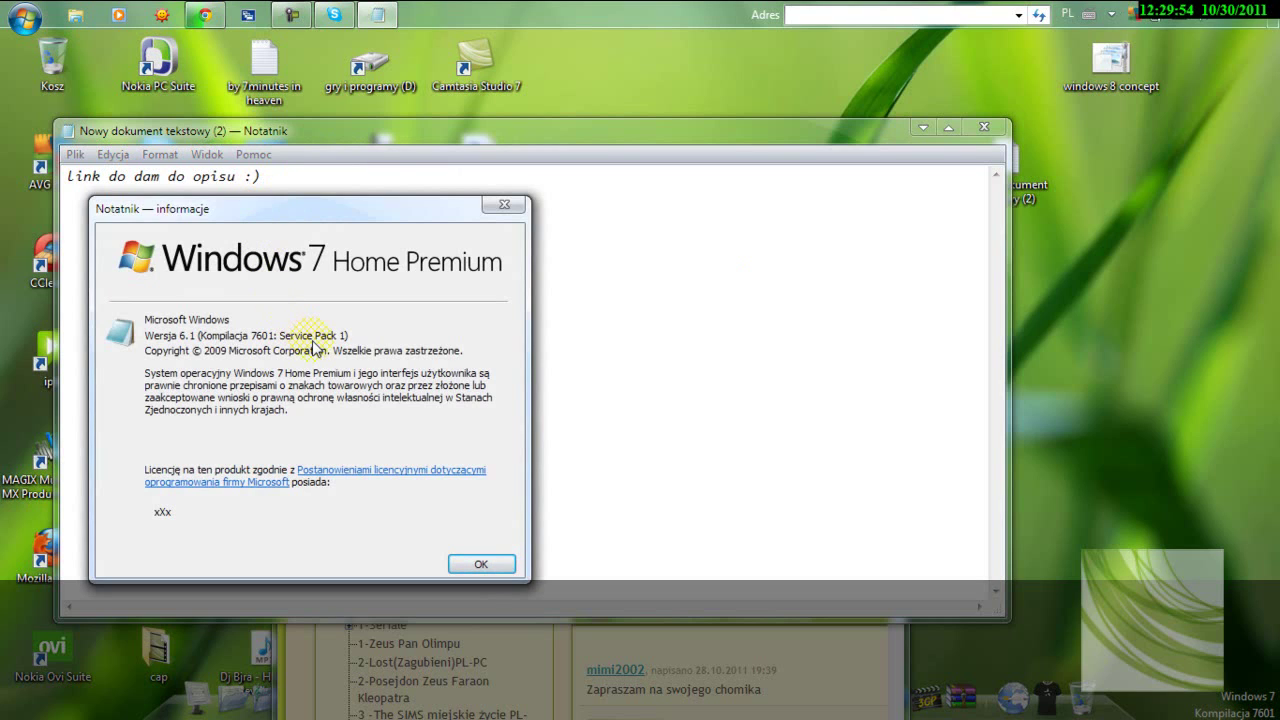
left_click(470, 562)
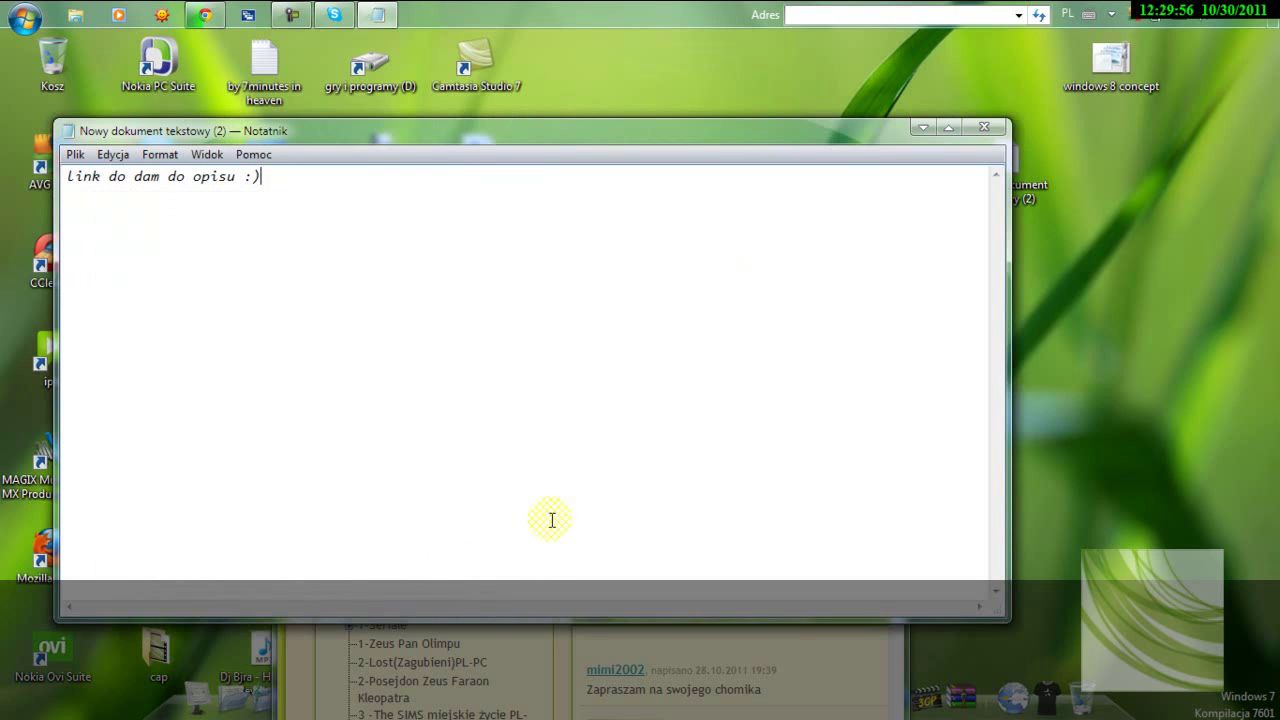
Step: Minimise the note and maximise the browser window showing the theme pack page
left_click(924, 129)
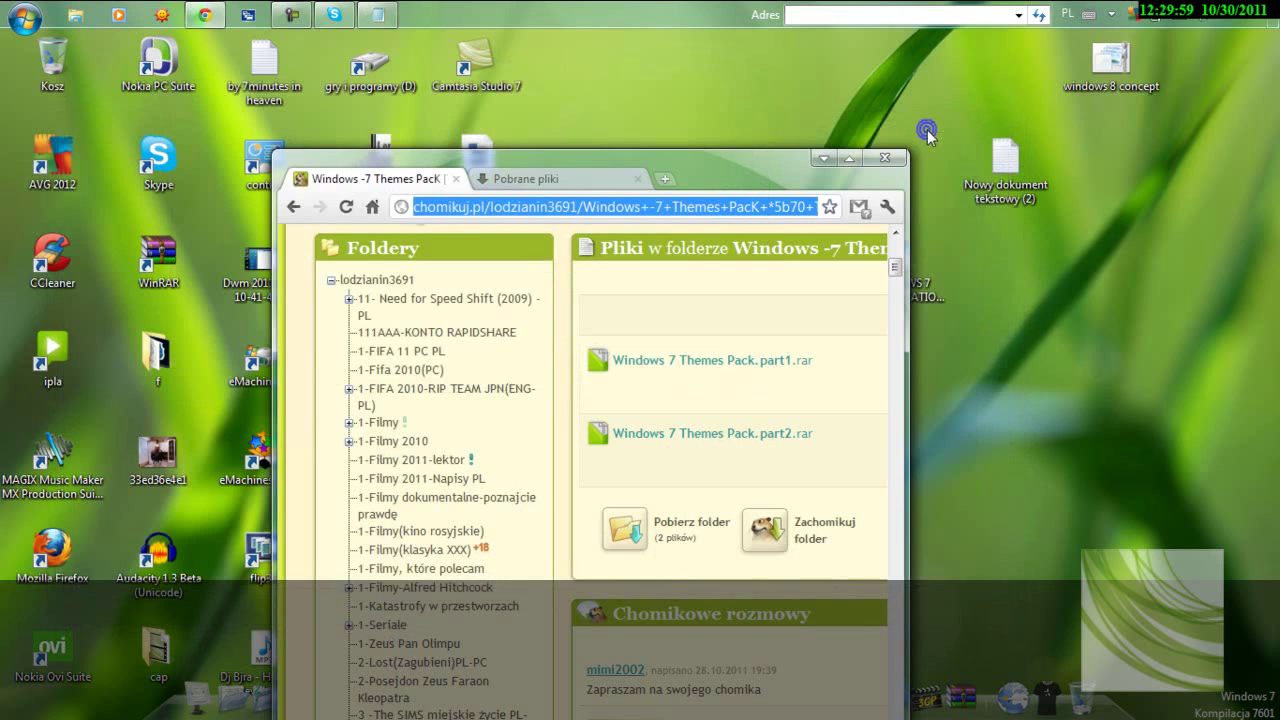
left_click(848, 159)
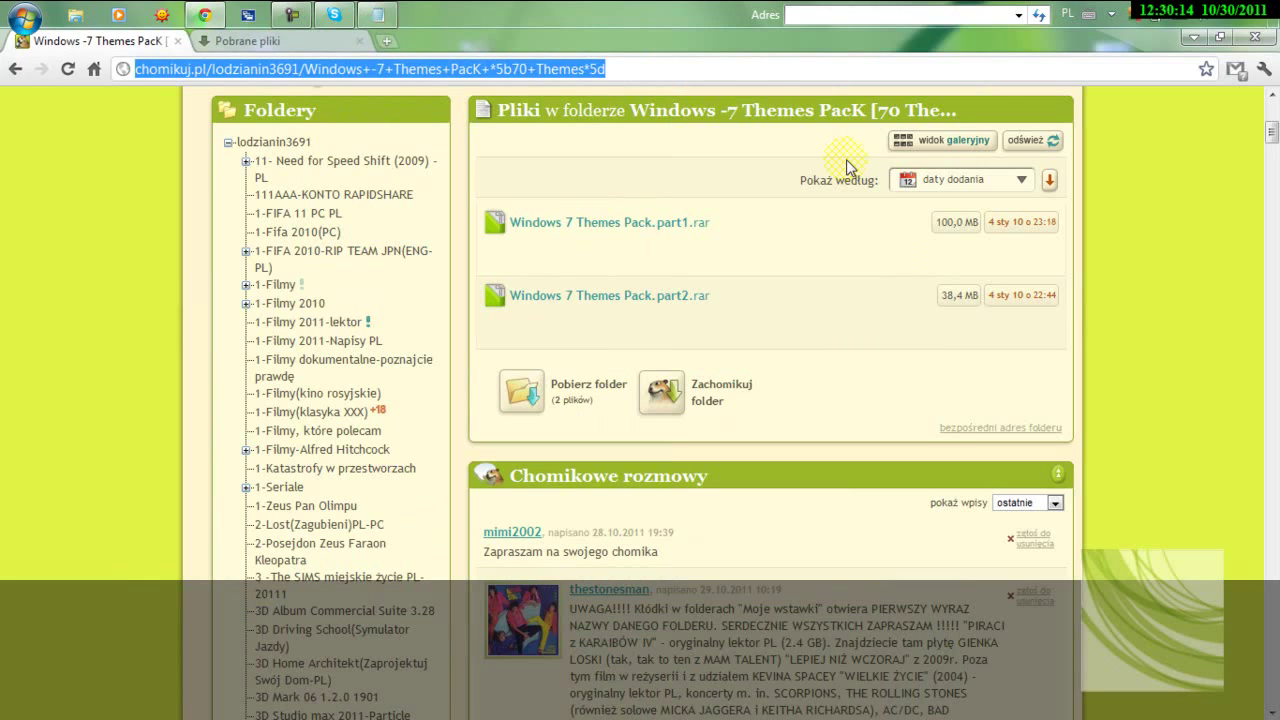
scroll(846, 167, "up", 5)
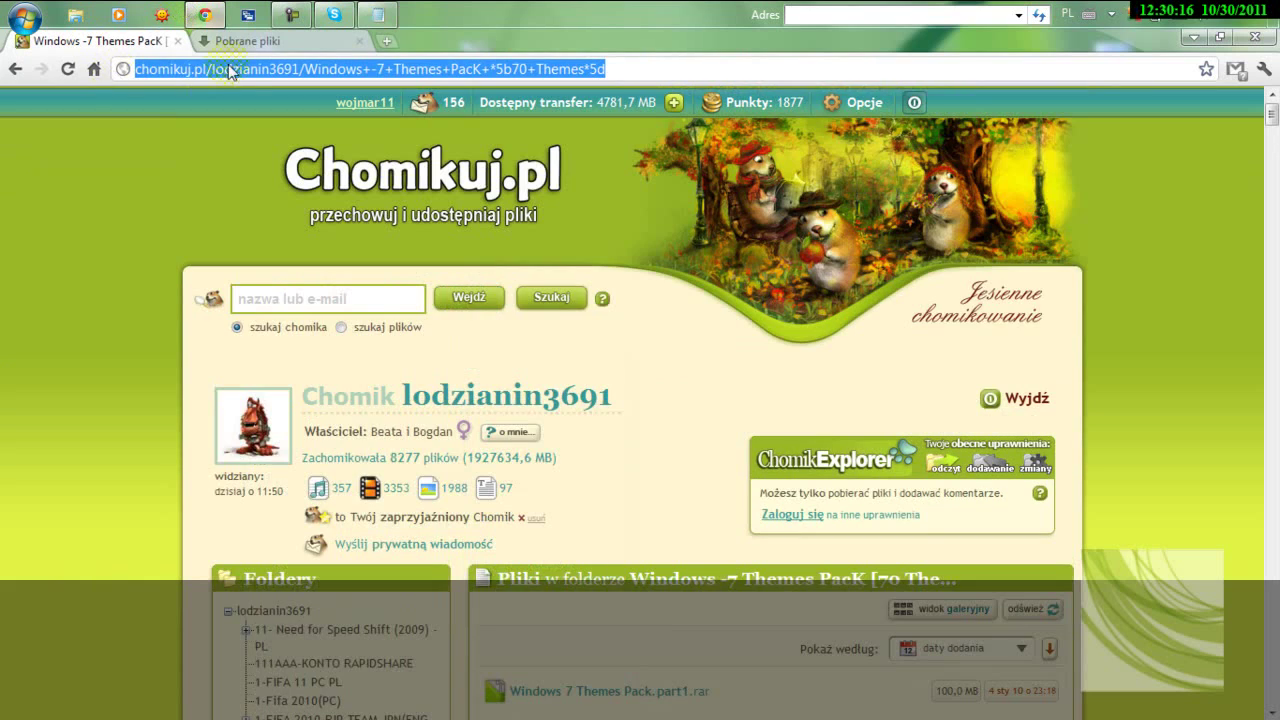
Step: Follow the progress of the "Windows 7 Themes Pack.part1.rar" download in the browser's download list, revisiting the theme pack page in between
left_click(238, 44)
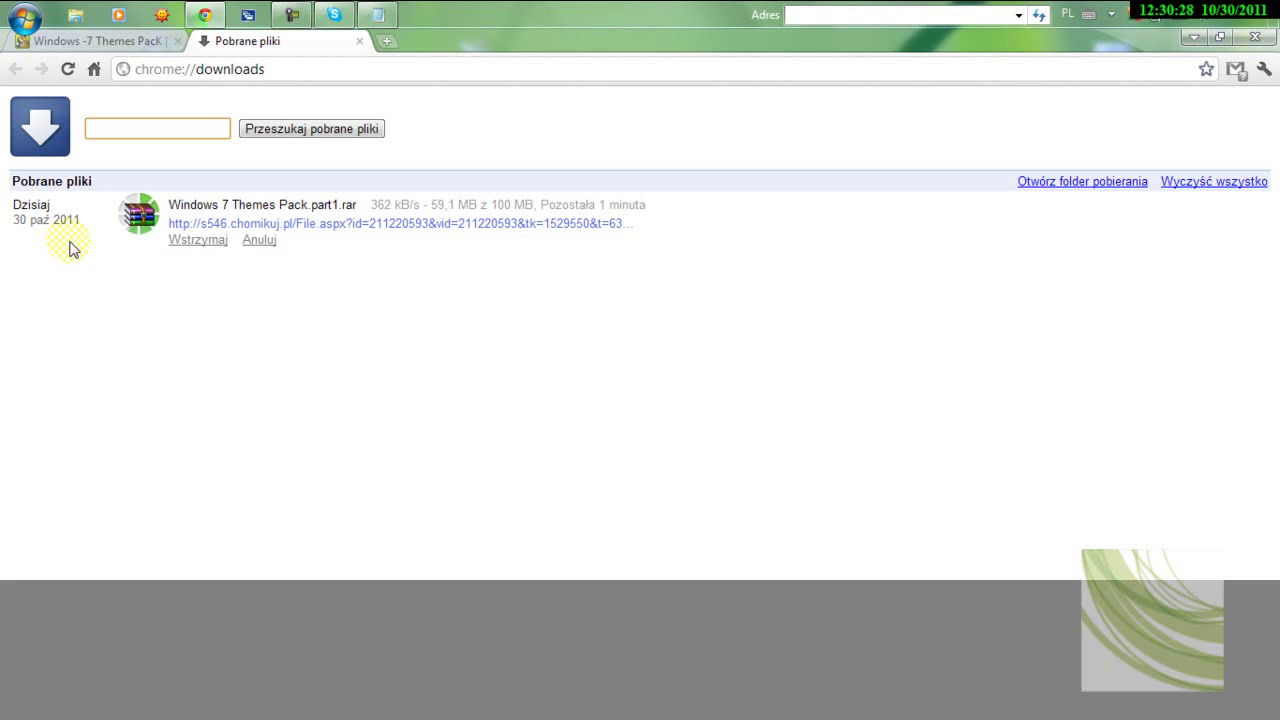
right_click(82, 237)
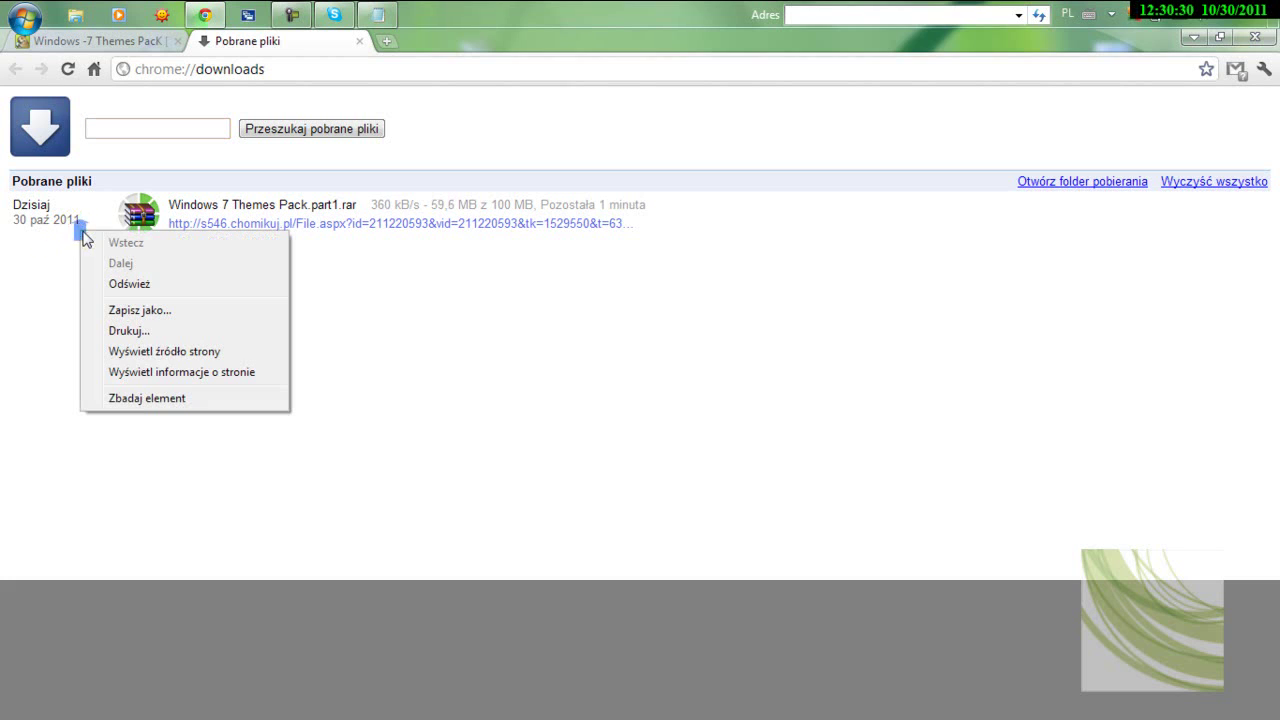
left_click(580, 392)
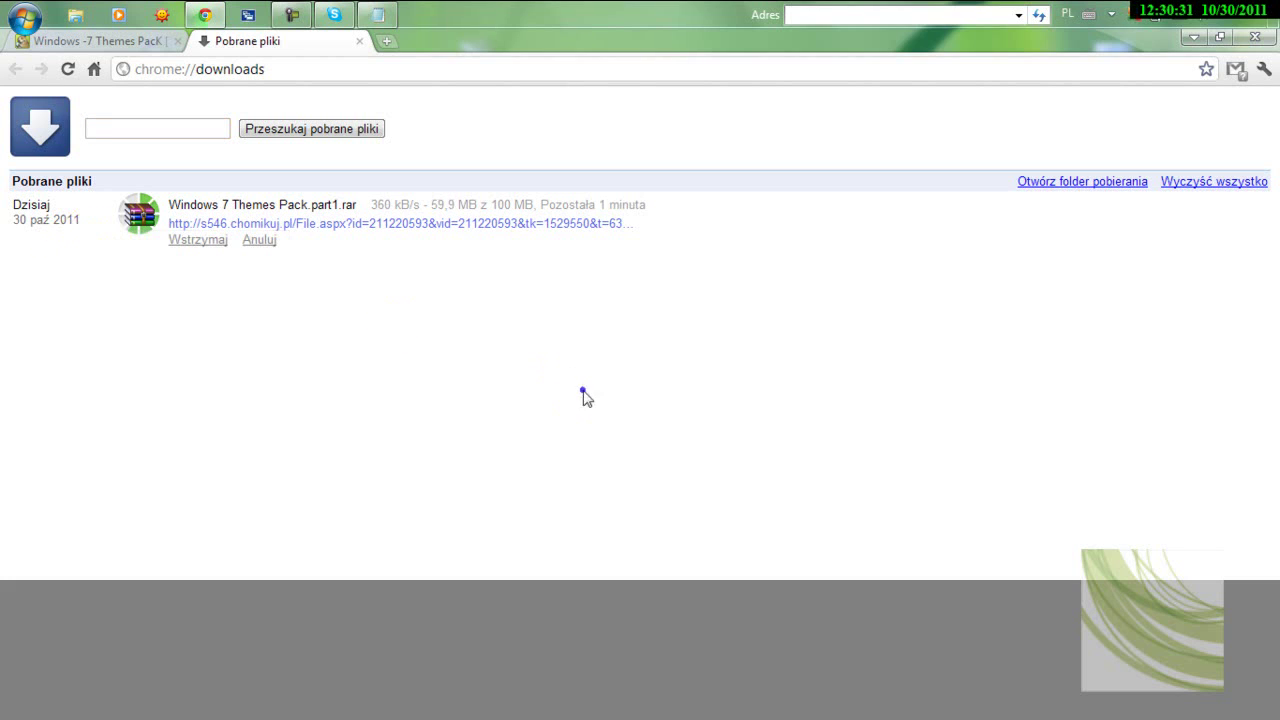
left_click(294, 15)
left_click(294, 15)
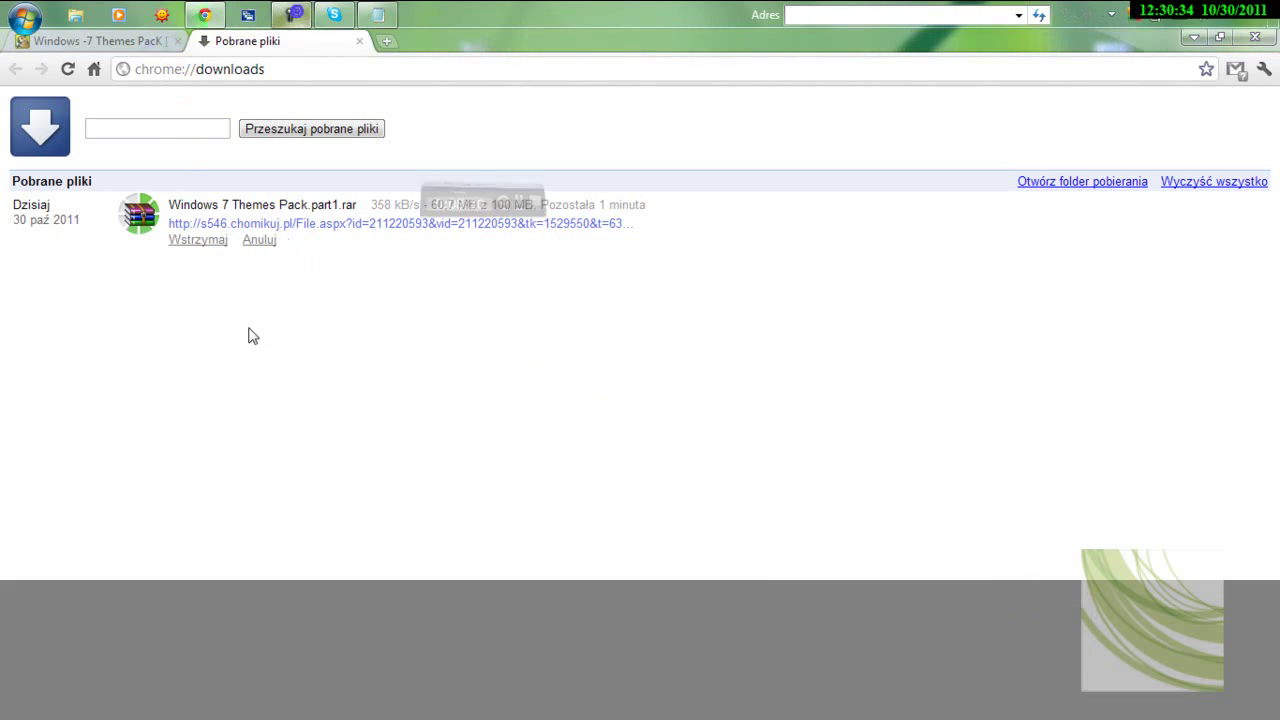
left_click(251, 336)
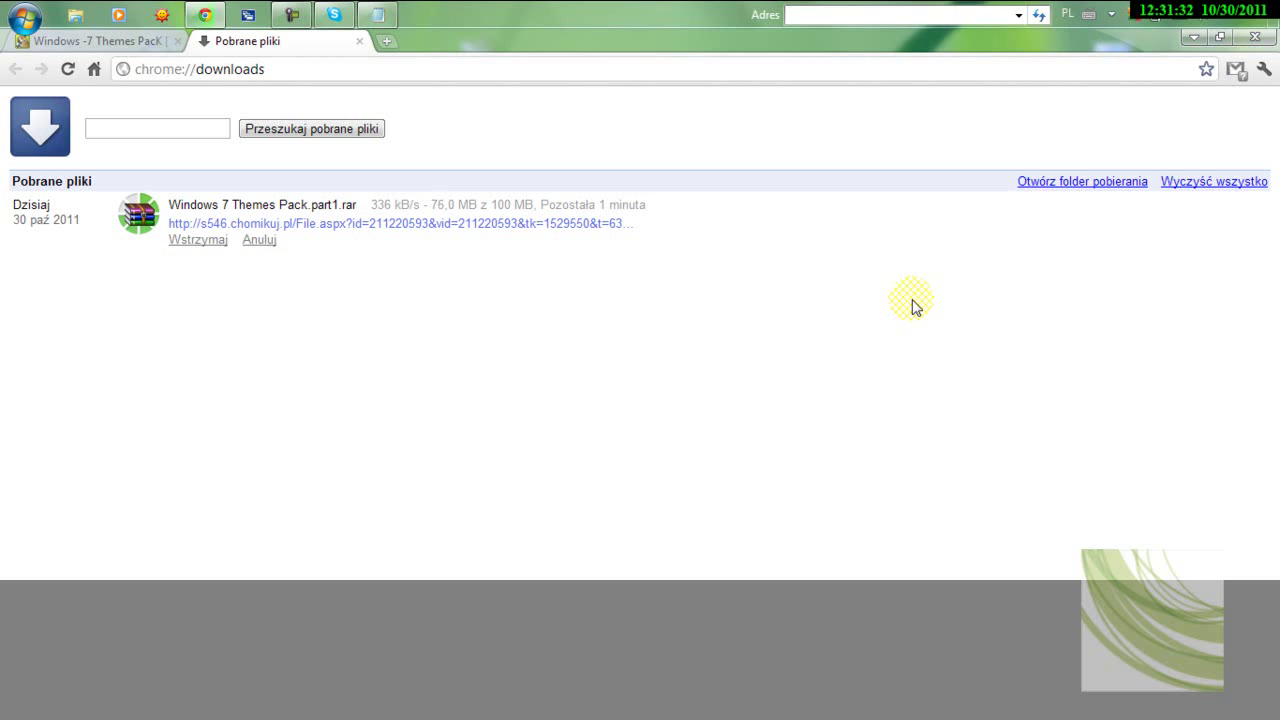
left_click(116, 43)
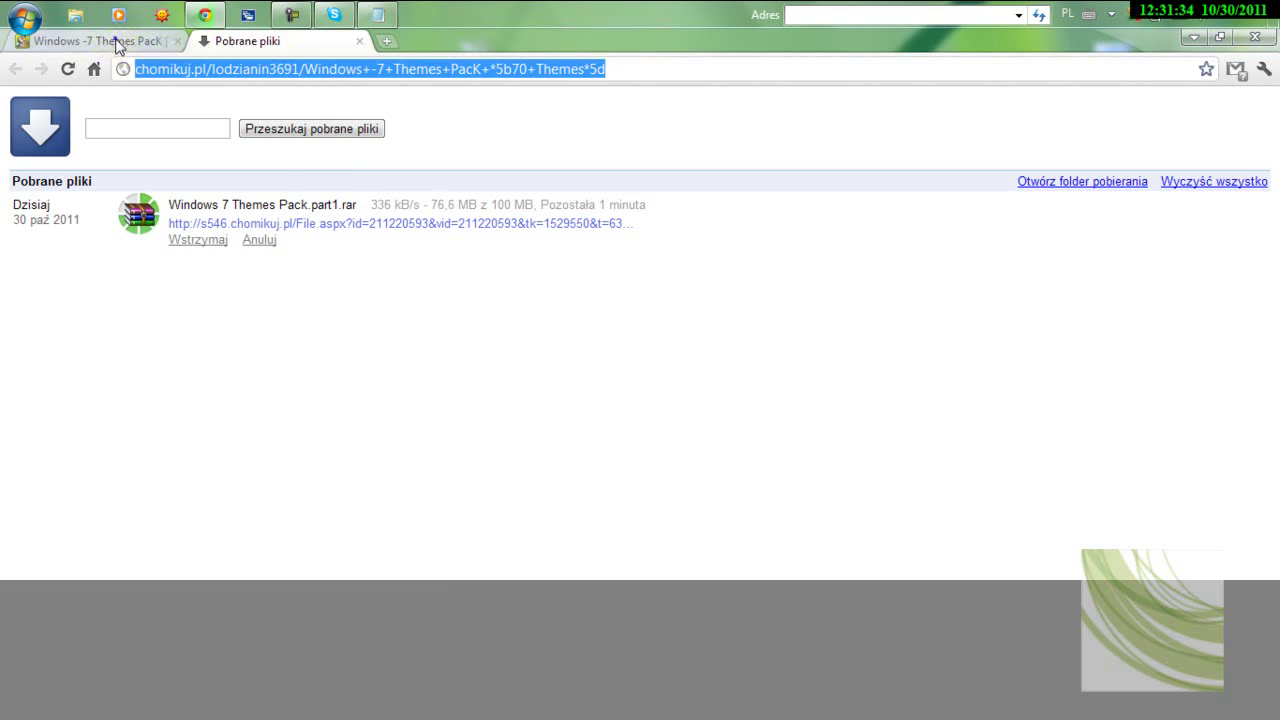
left_click(141, 323)
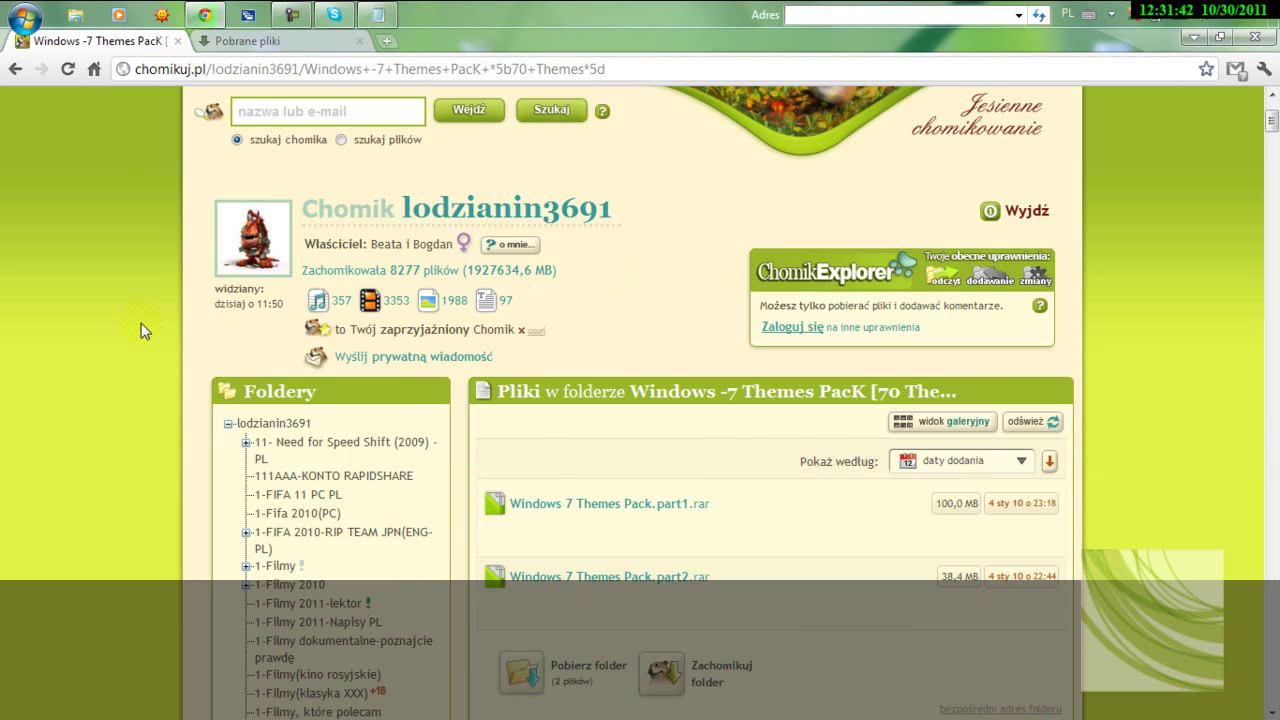
left_click(273, 46)
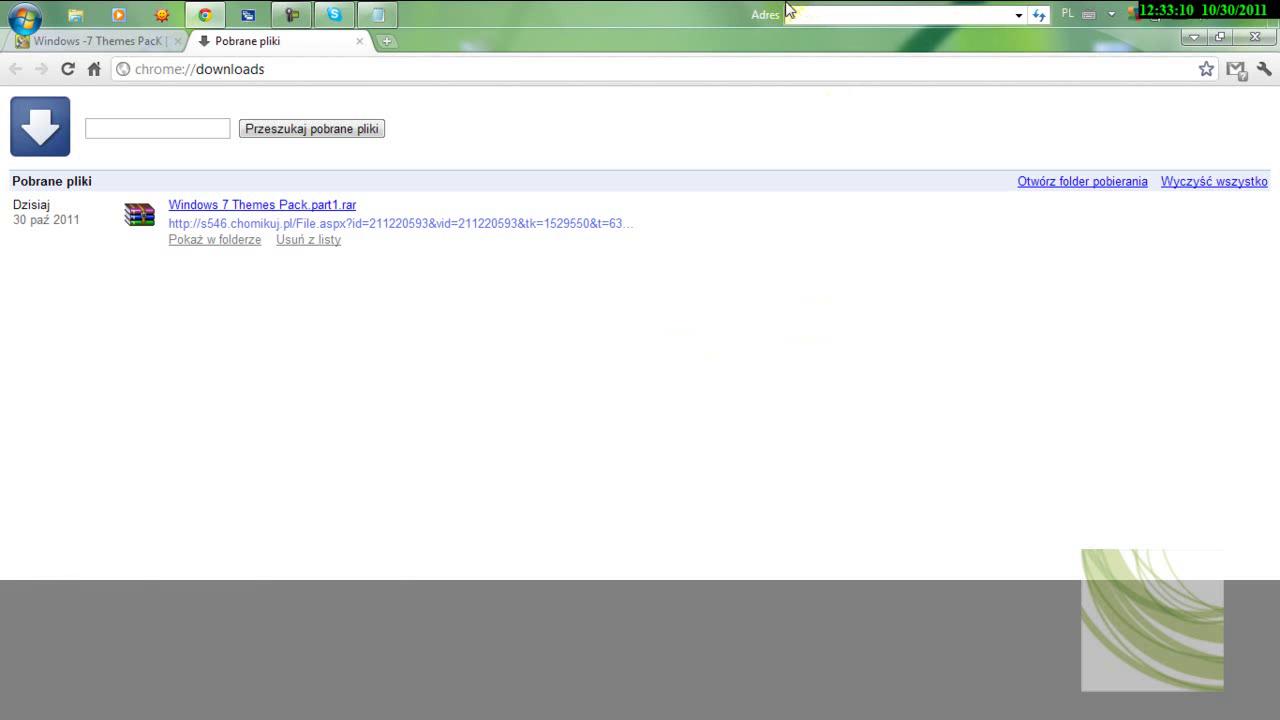
Step: Close the browser's download list and return to the theme pack page in the maximised window
double_click(714, 41)
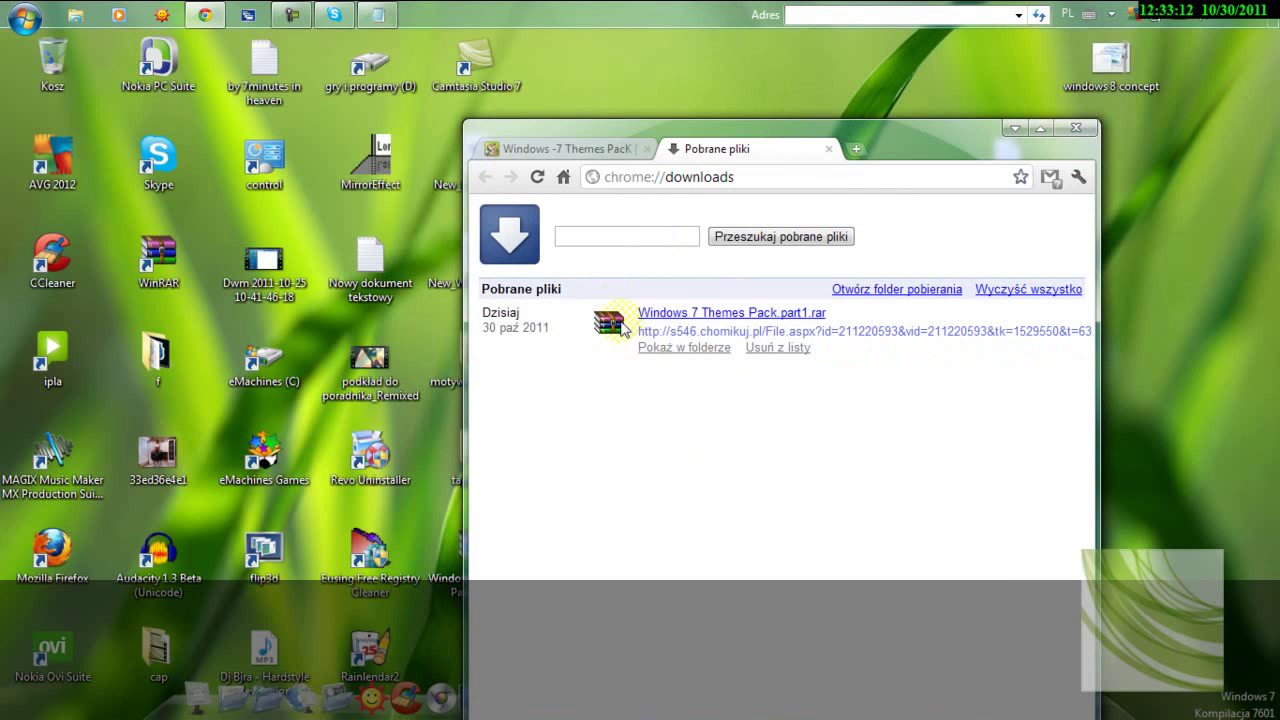
left_click_drag(931, 129, 1000, 2)
key("ctrl+a")
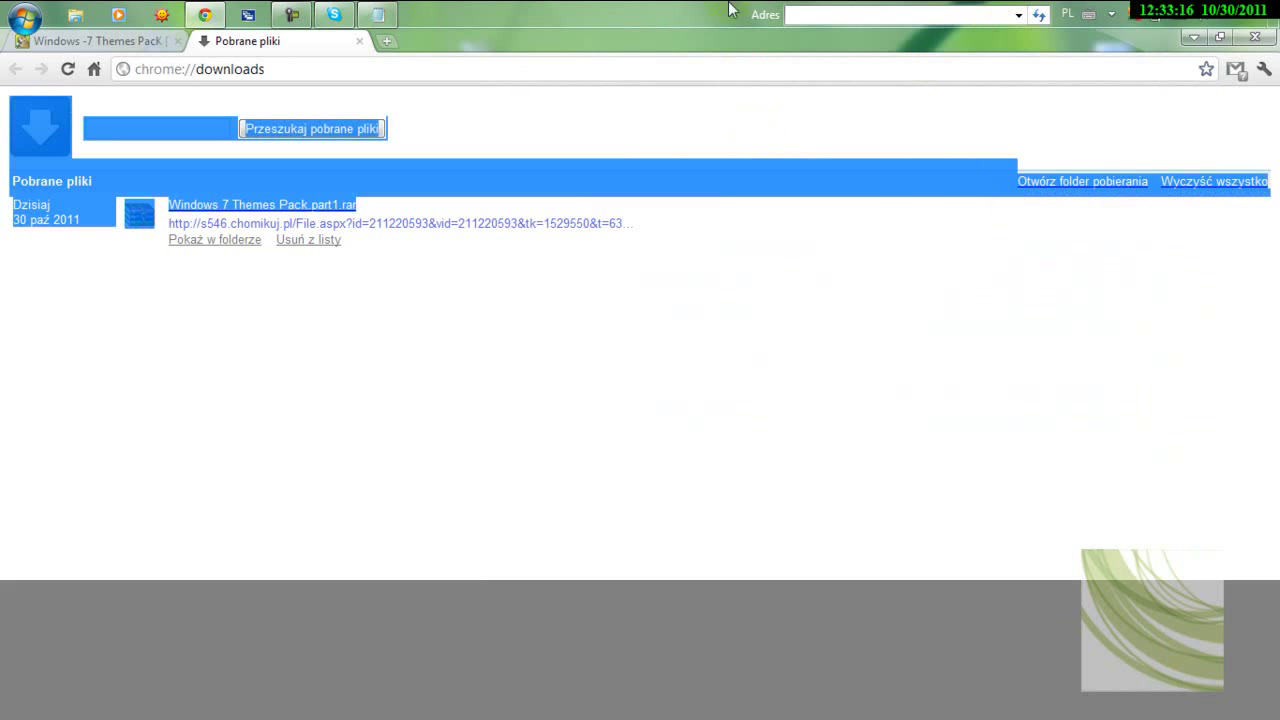
left_click(356, 41)
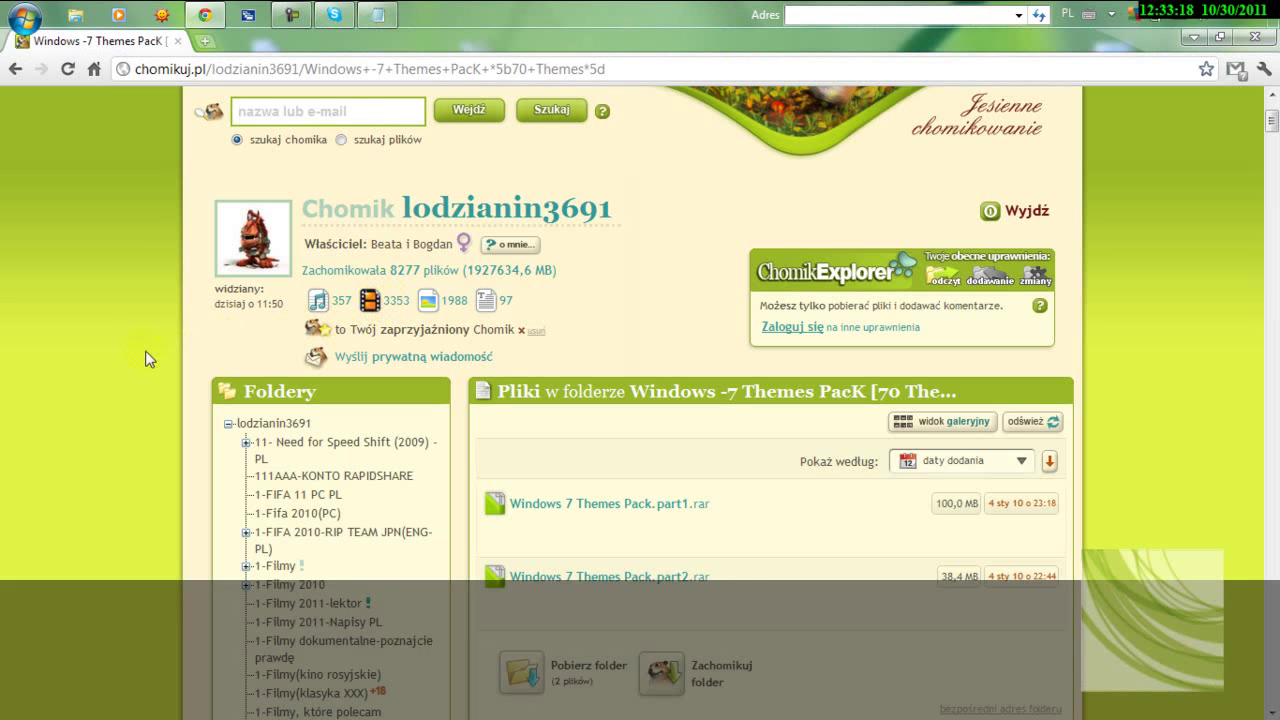
Step: Start downloading "Windows 7 Themes Pack.part2.rar" and remove the part1 entry from the browser's download list
scroll(110, 353, "down", 1)
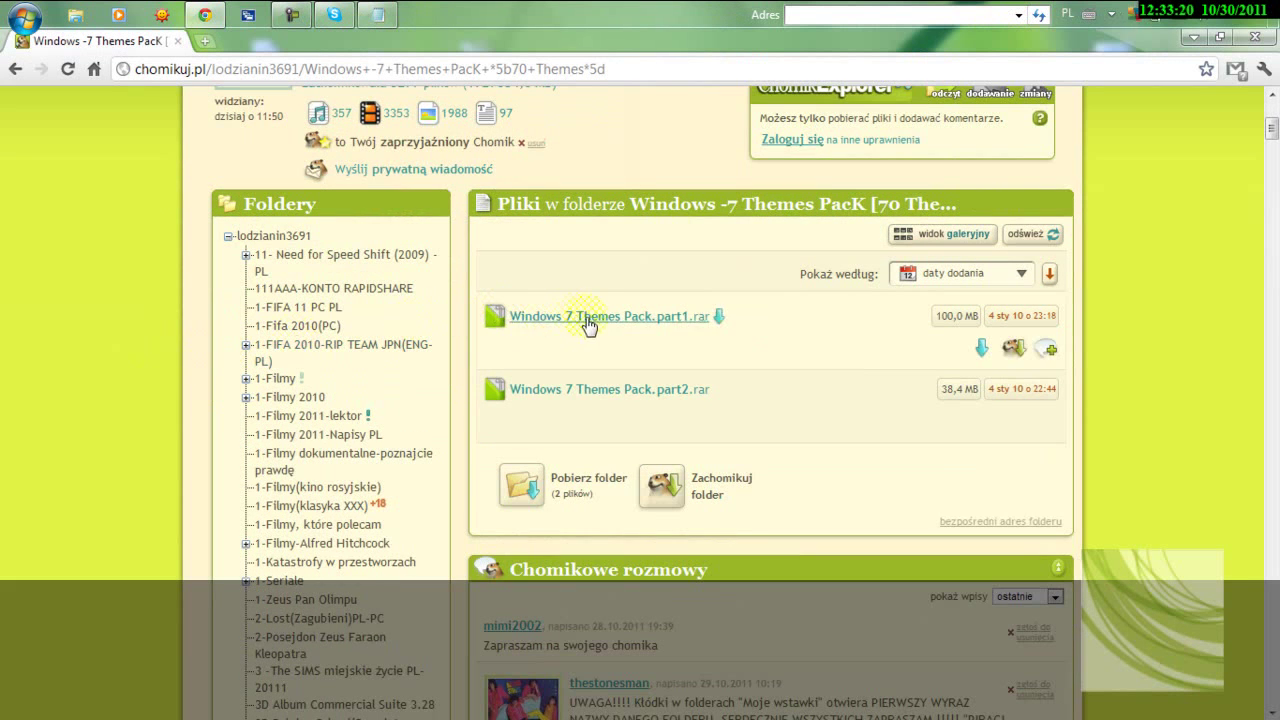
left_click(590, 382)
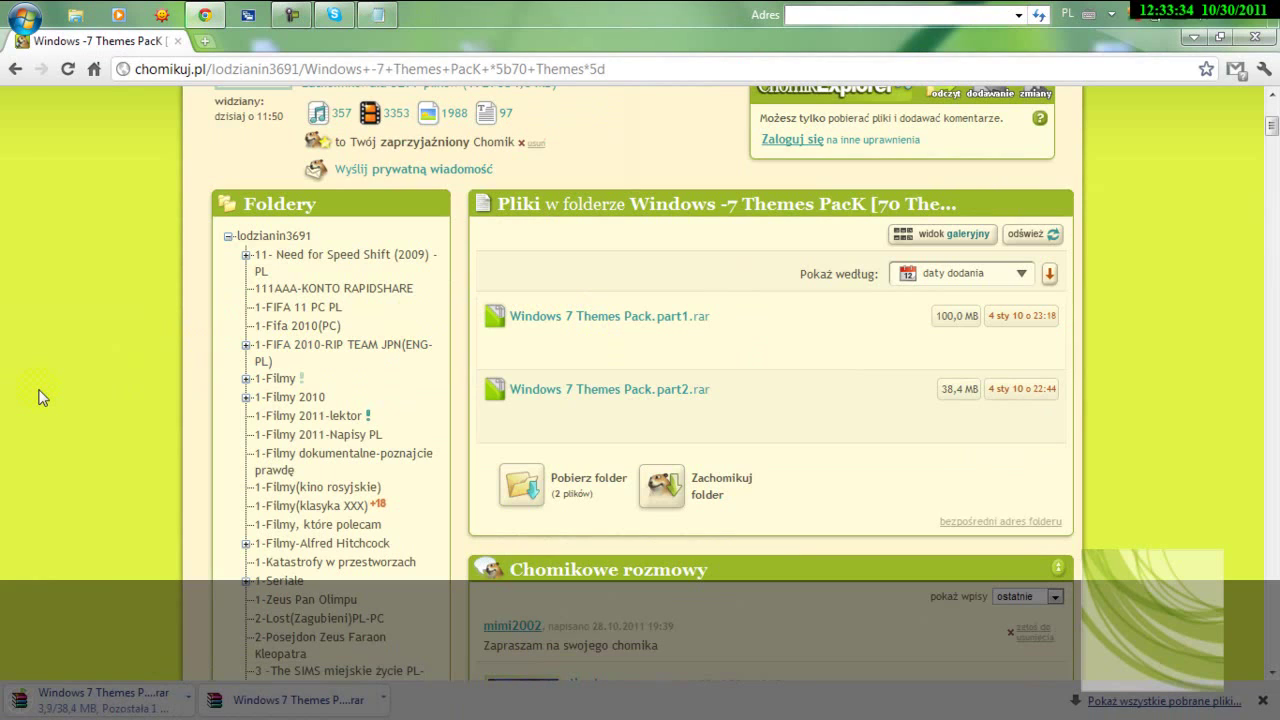
left_click(1164, 700)
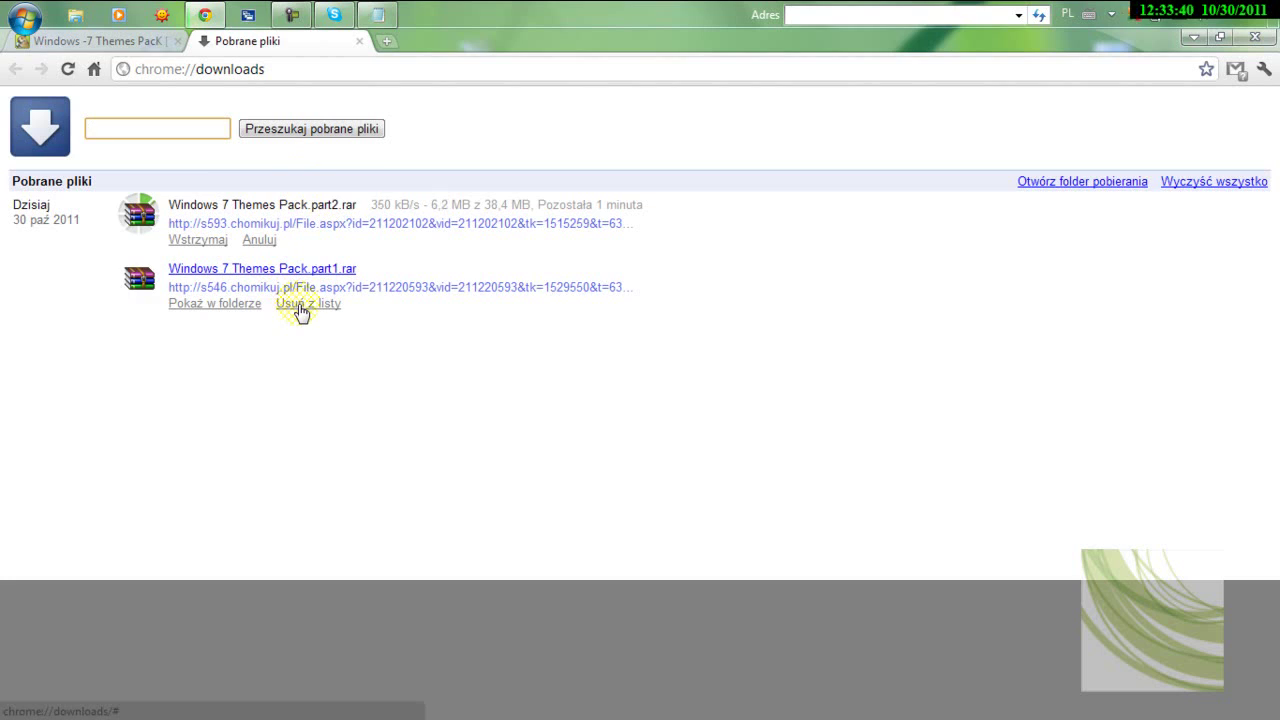
left_click(301, 305)
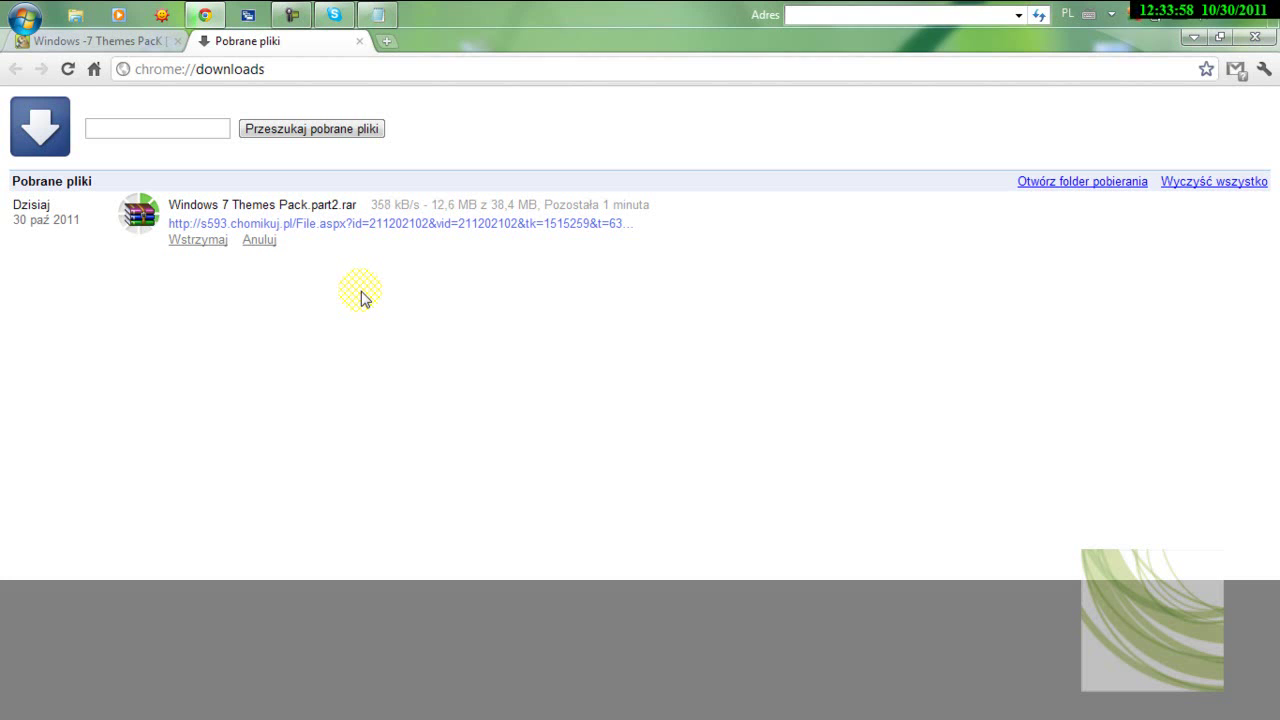
Step: Move the browser window aside and look inside the "Windows 7 Themes Pack.part1" archive from the desktop in WinRAR
left_click_drag(576, 46, 965, 100)
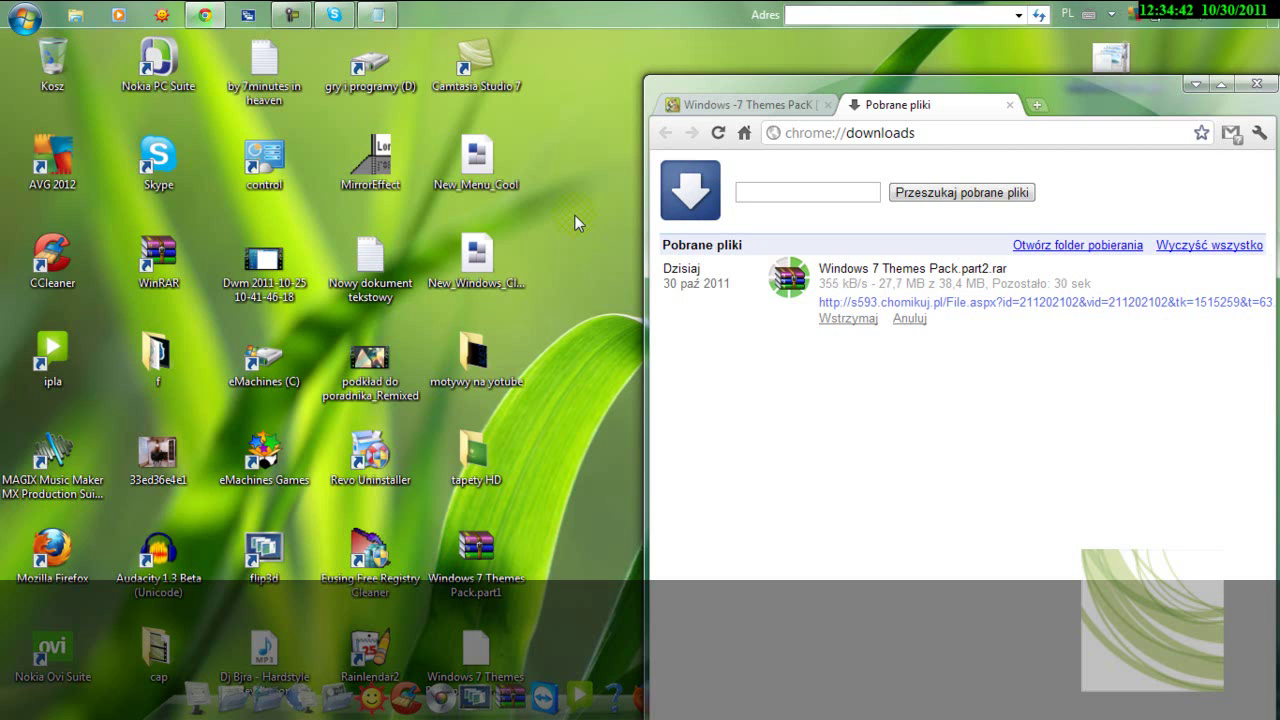
double_click(490, 562)
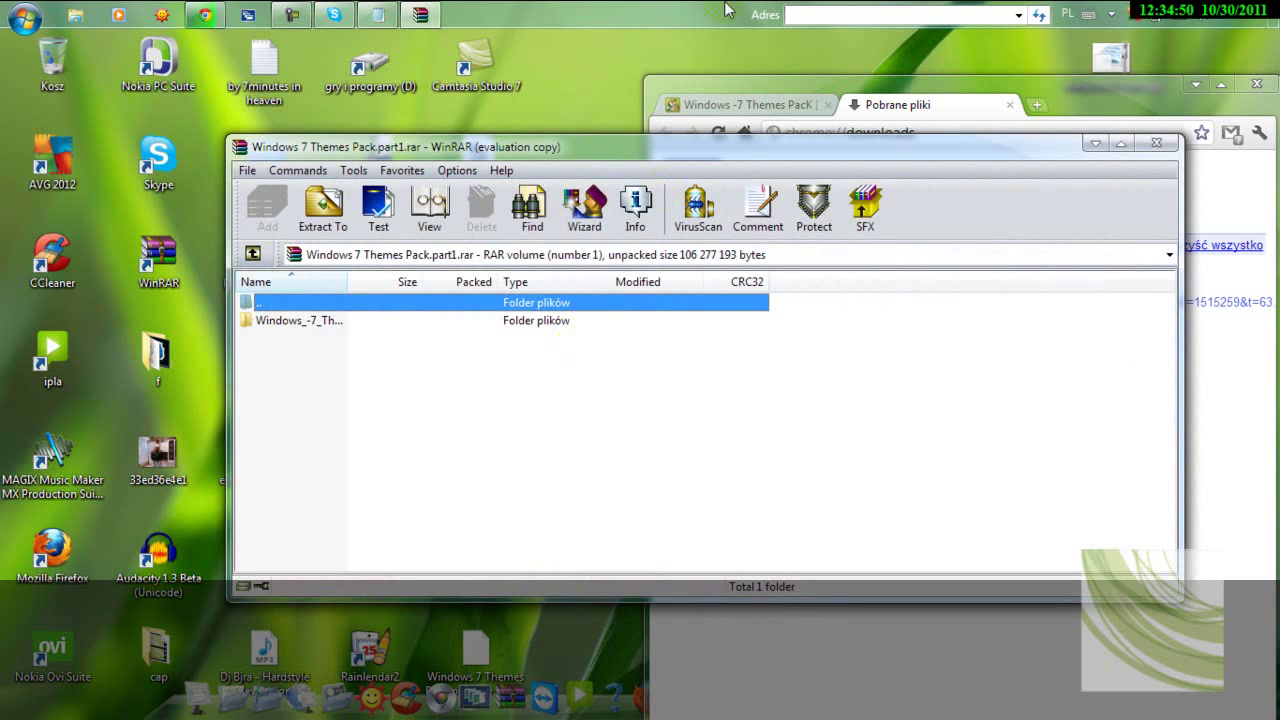
left_click(1155, 145)
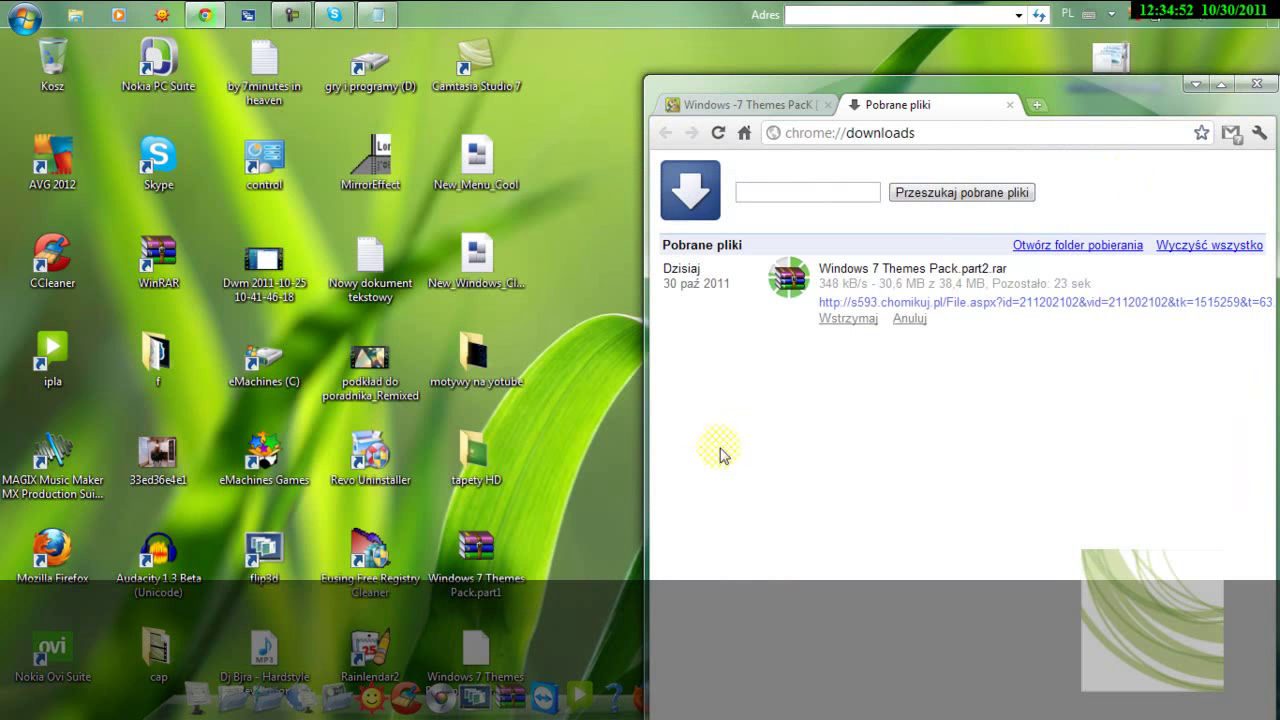
Step: Extract the "Windows 7 Themes Pack.part1" archive directly onto the desktop, continuing with "Windows 7 Themes Pack.part2.rar" as the next volume
mouse_move(500, 542)
left_mouse_down()
mouse_move(512, 530)
mouse_move(486, 546)
left_mouse_up()
right_click(486, 546)
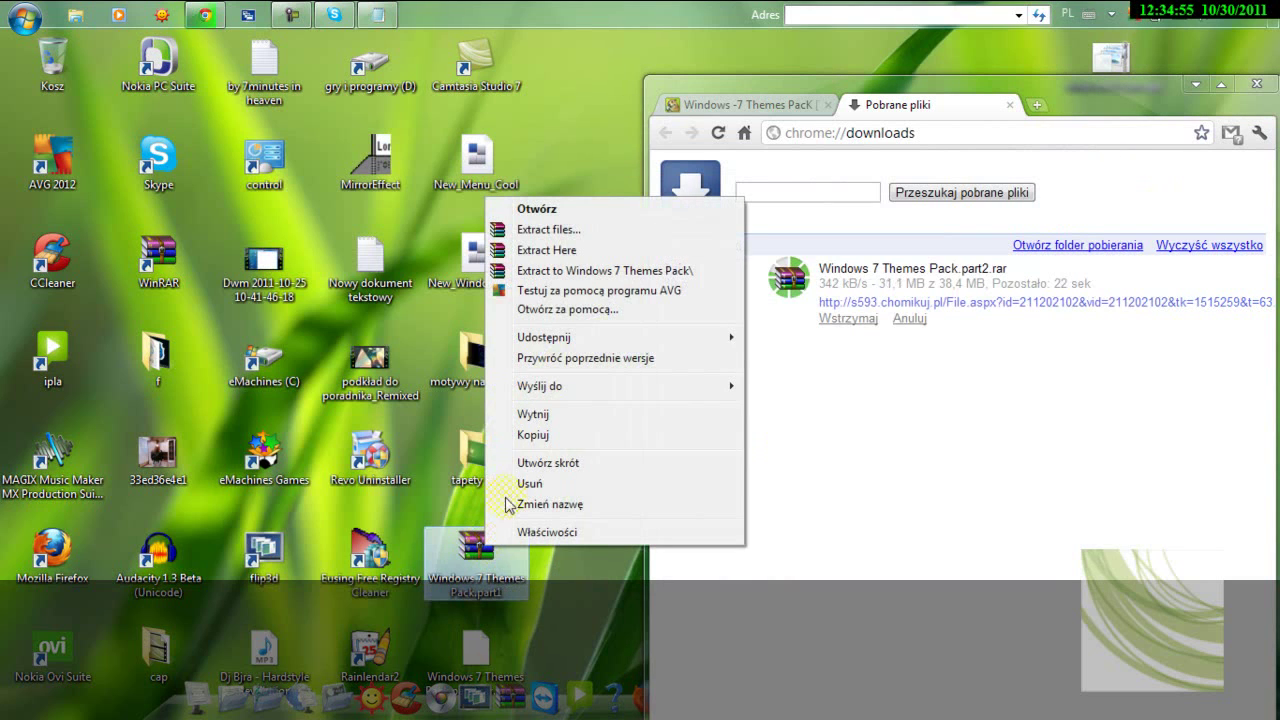
left_click(556, 252)
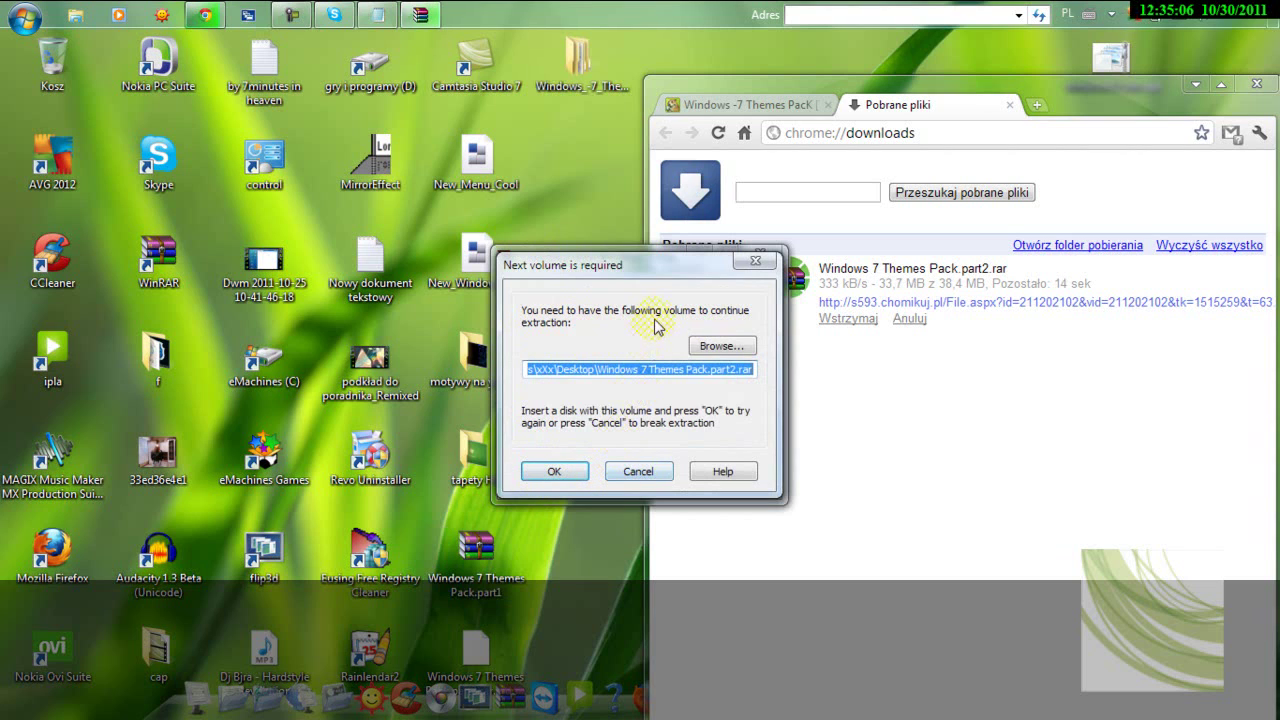
left_click_drag(660, 262, 606, 188)
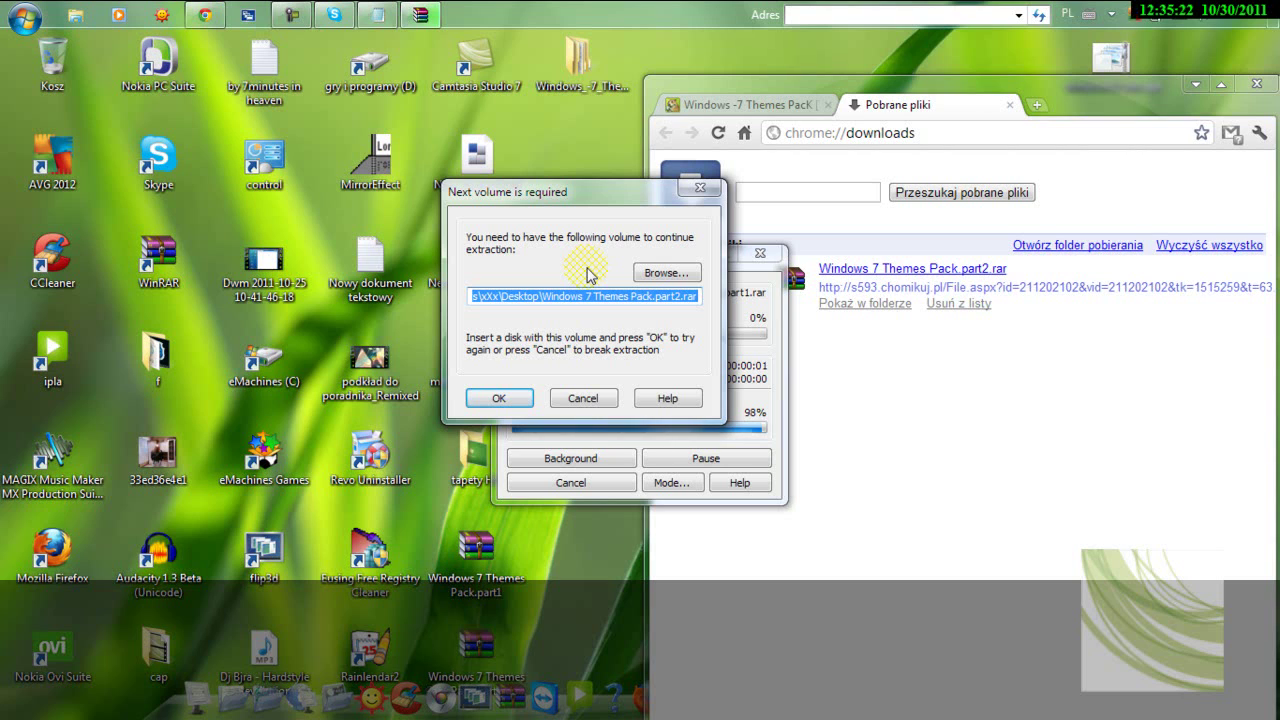
left_click(503, 398)
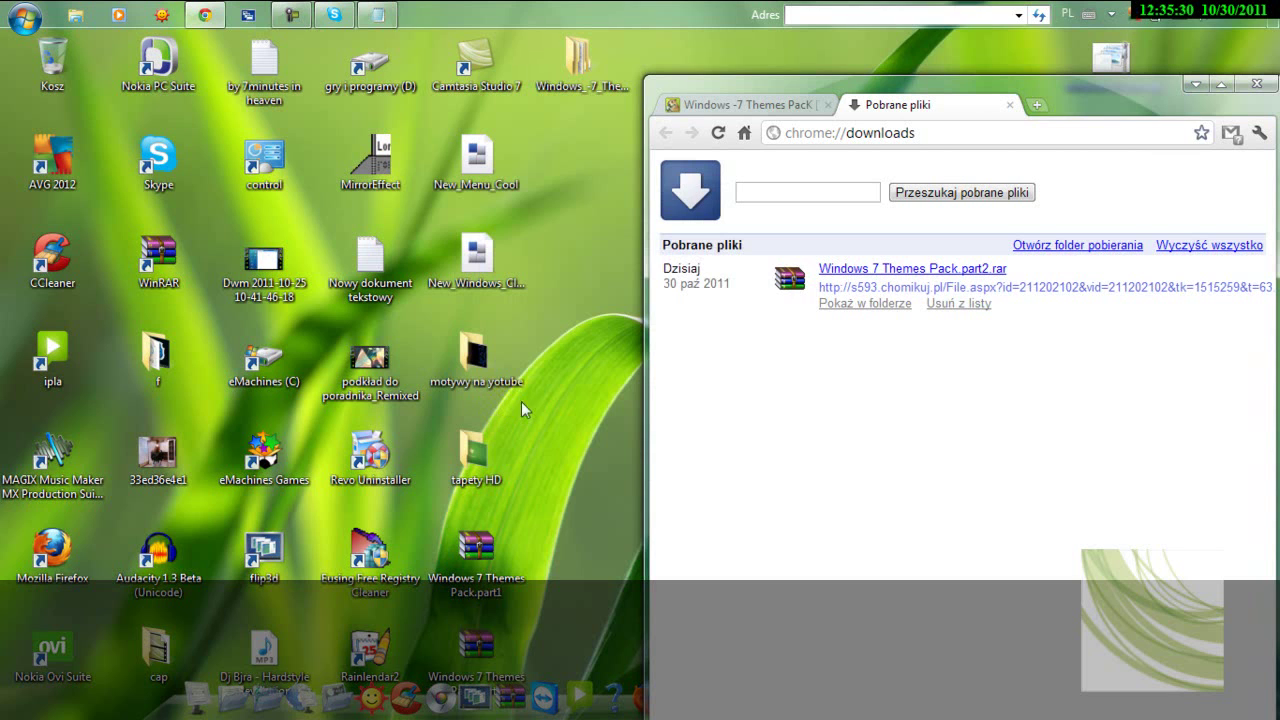
Step: Close the browser's download list and minimise the browser to clear the desktop
left_click(1009, 104)
left_click_drag(1004, 108, 860, 155)
left_click(1055, 129)
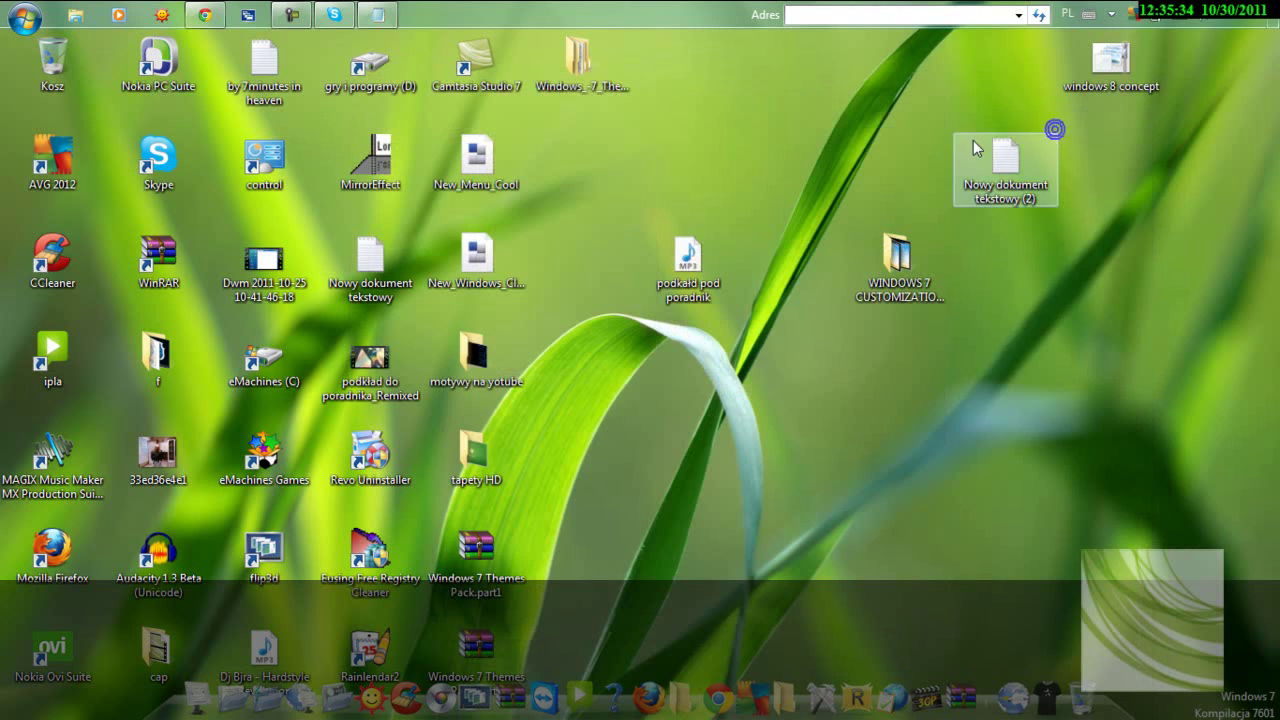
Step: Open the extracted theme pack's "Themes Man Win7" folder within "Windows -7 Themes PacK" and browse its theme files
double_click(578, 58)
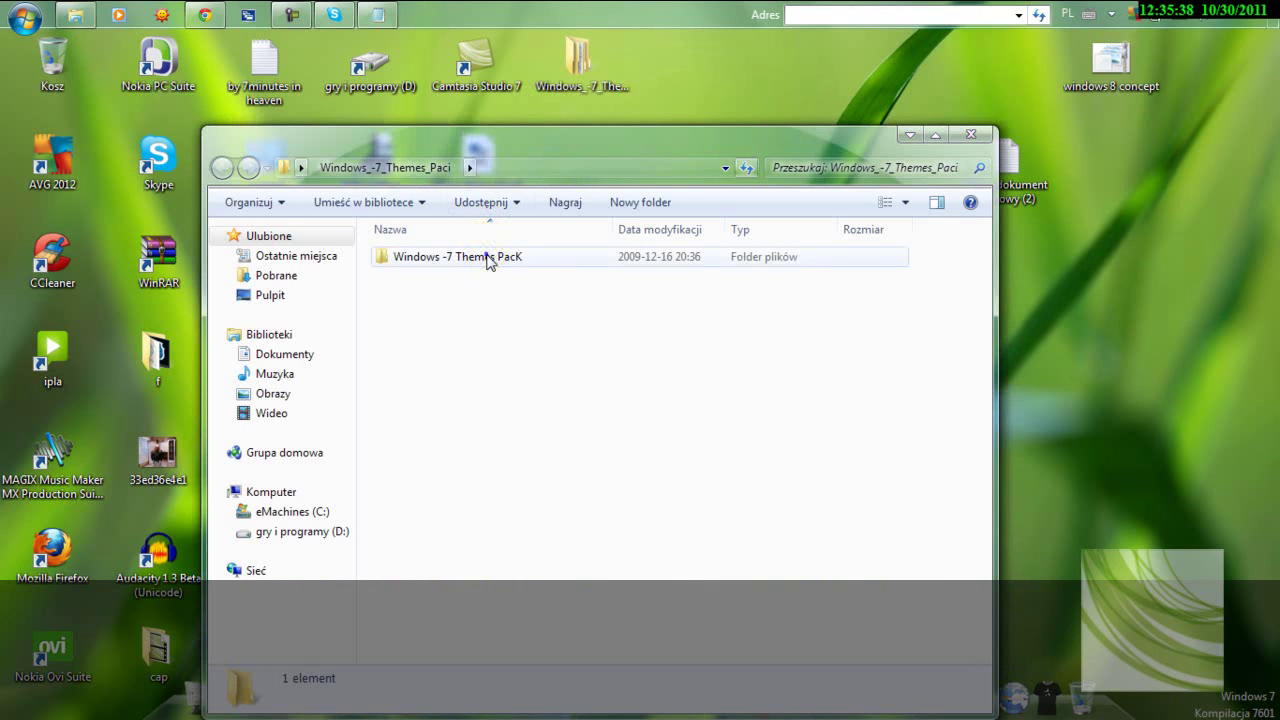
double_click(489, 259)
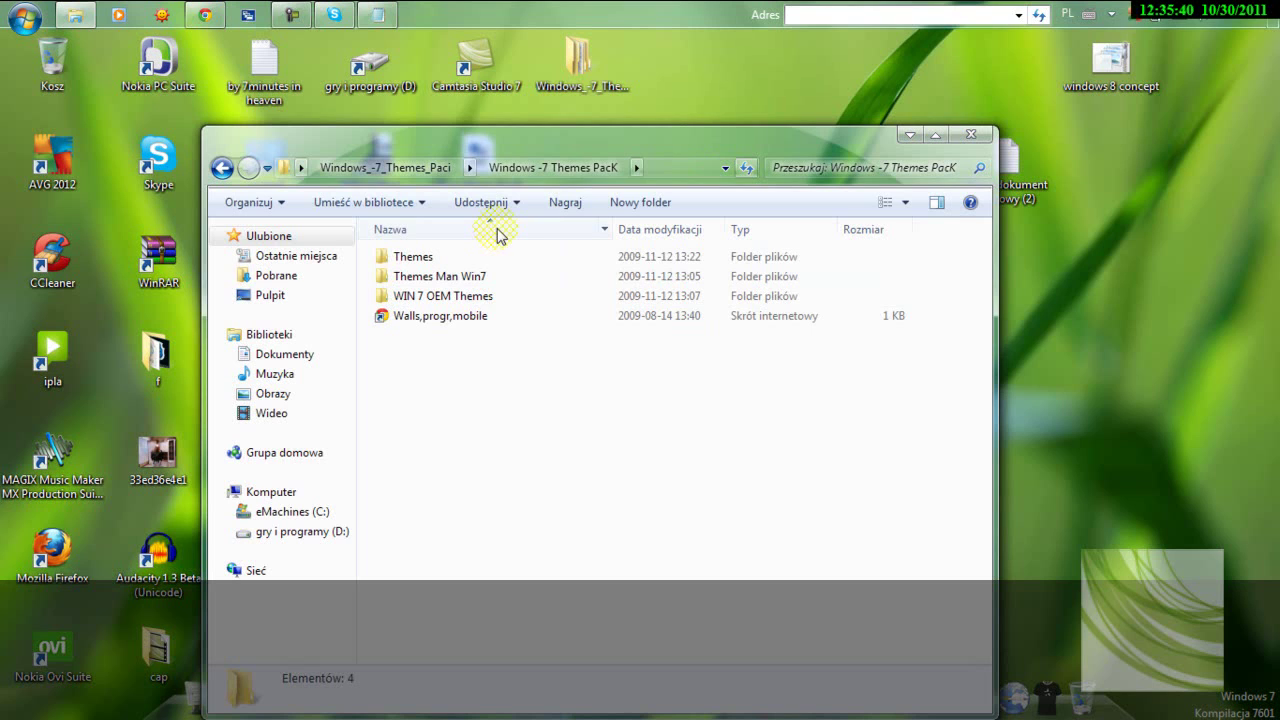
double_click(512, 278)
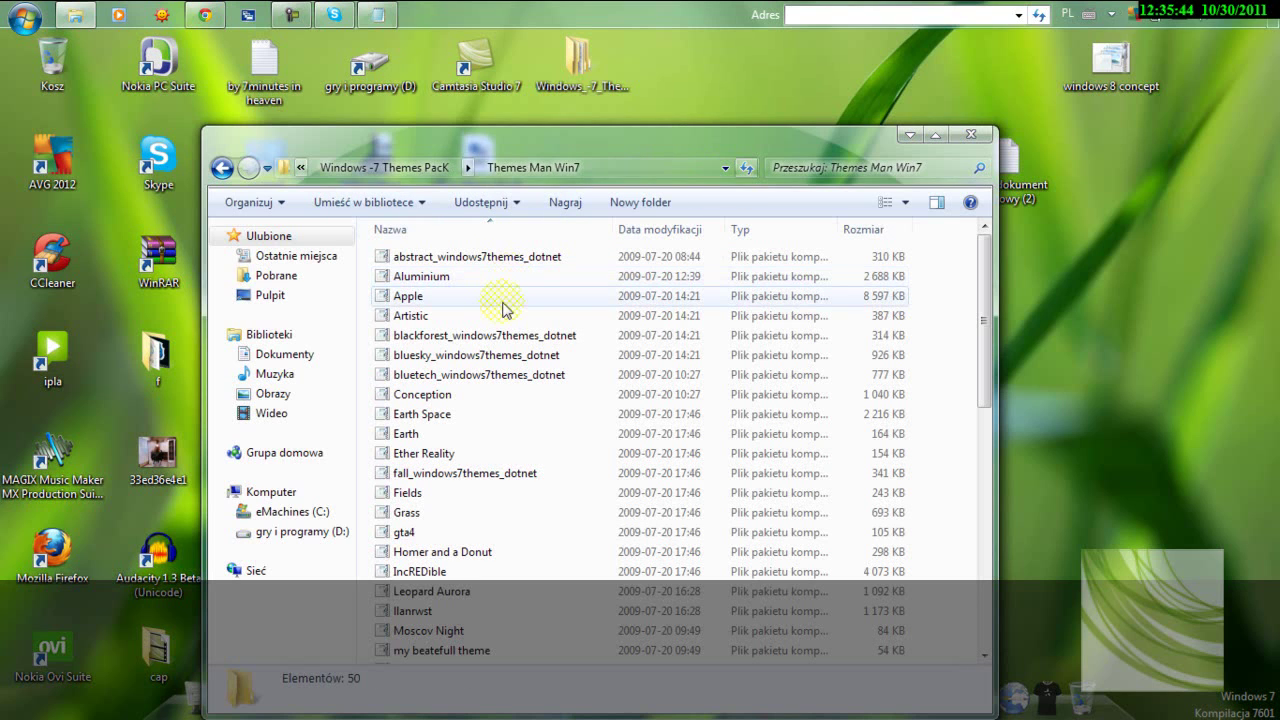
scroll(545, 435, "down", 4)
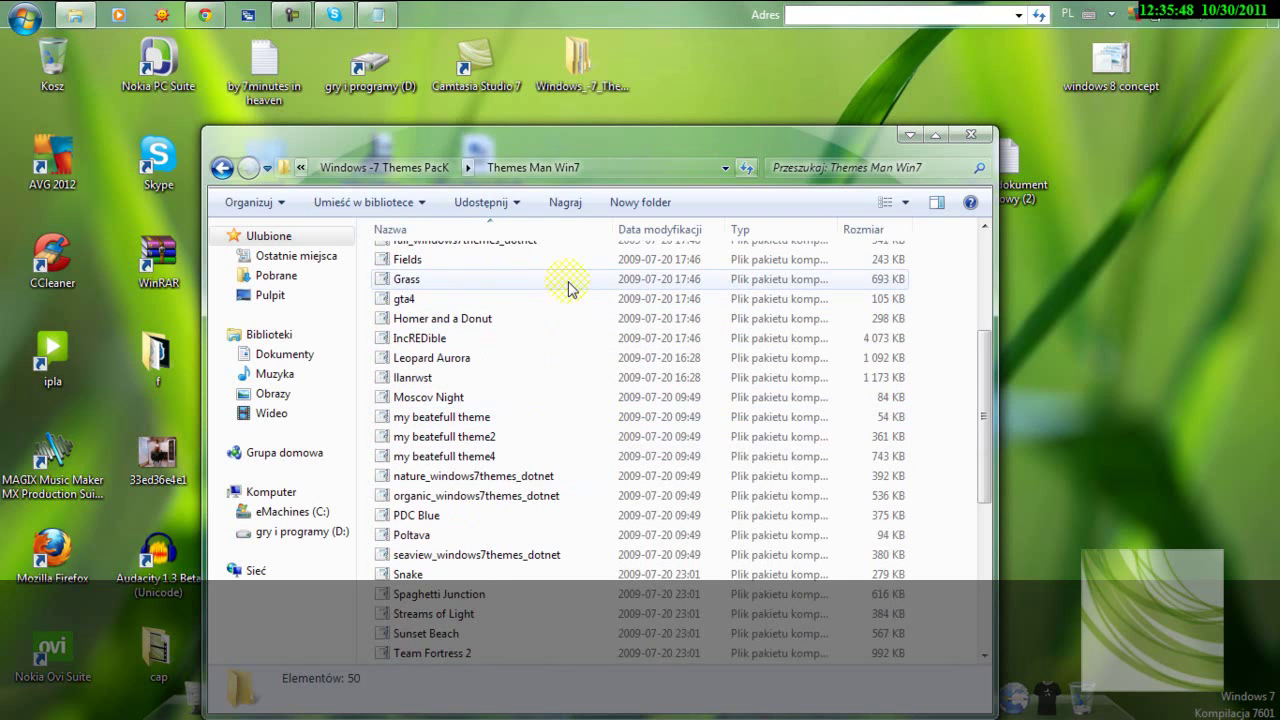
scroll(588, 402, "down", 1)
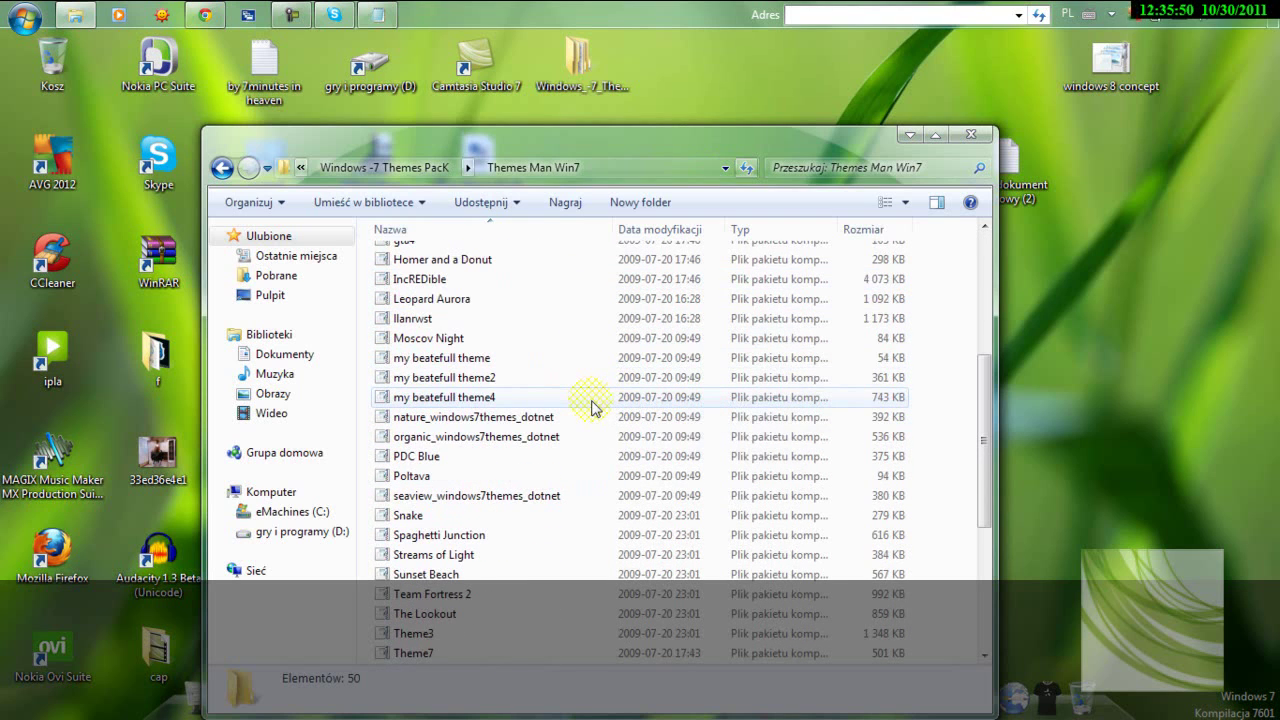
Step: Apply the Theme7 theme from the "Themes Man Win7" folder and minimise the Personalization window
scroll(594, 410, "down", 1)
scroll(596, 416, "down", 2)
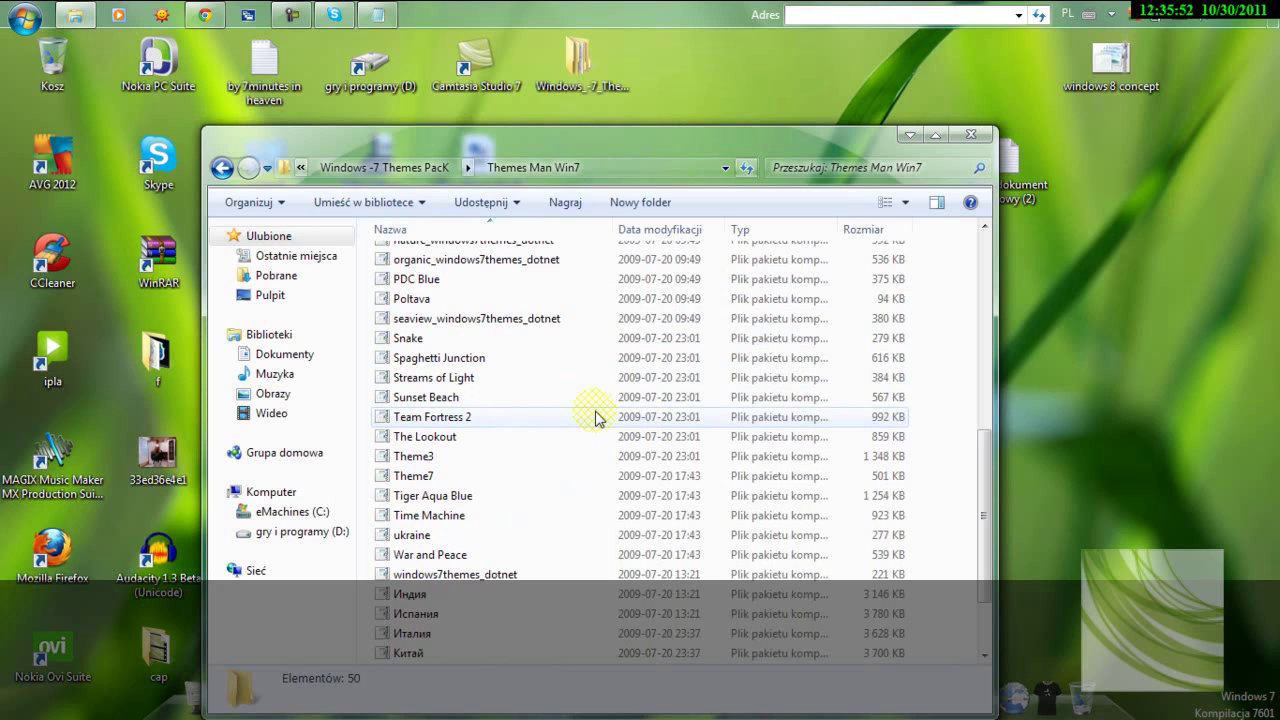
double_click(575, 480)
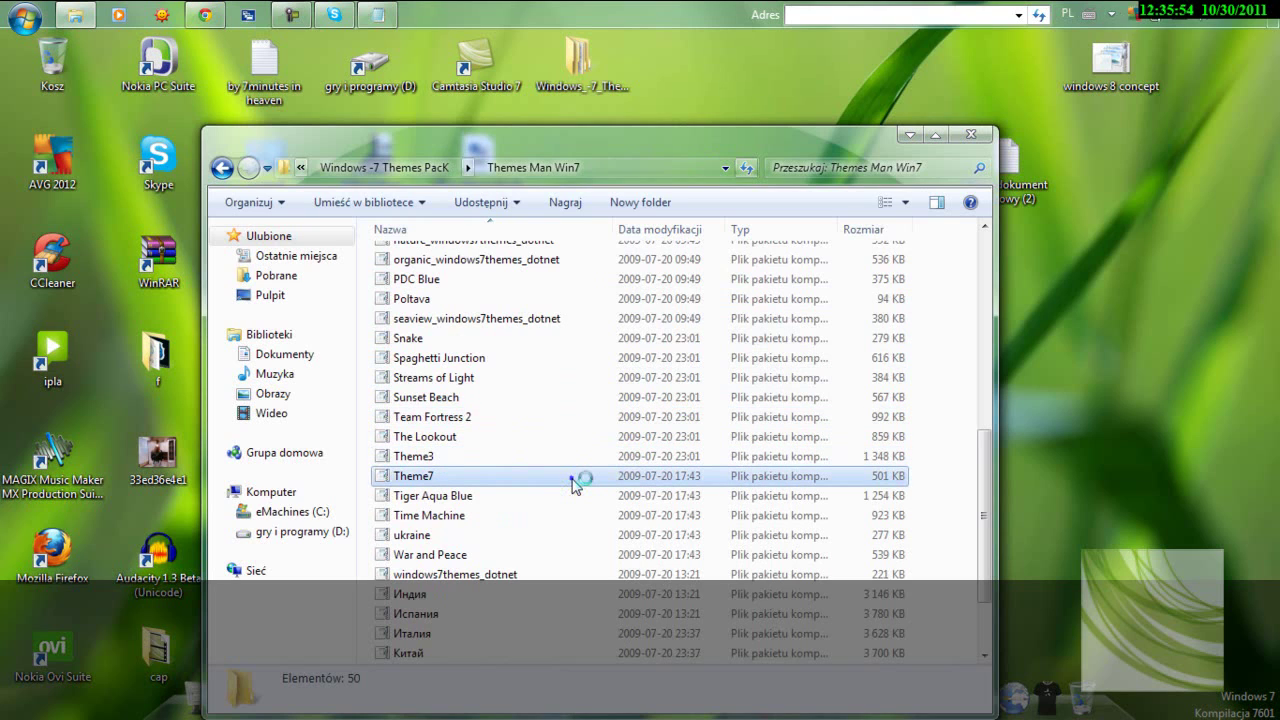
left_click(576, 486)
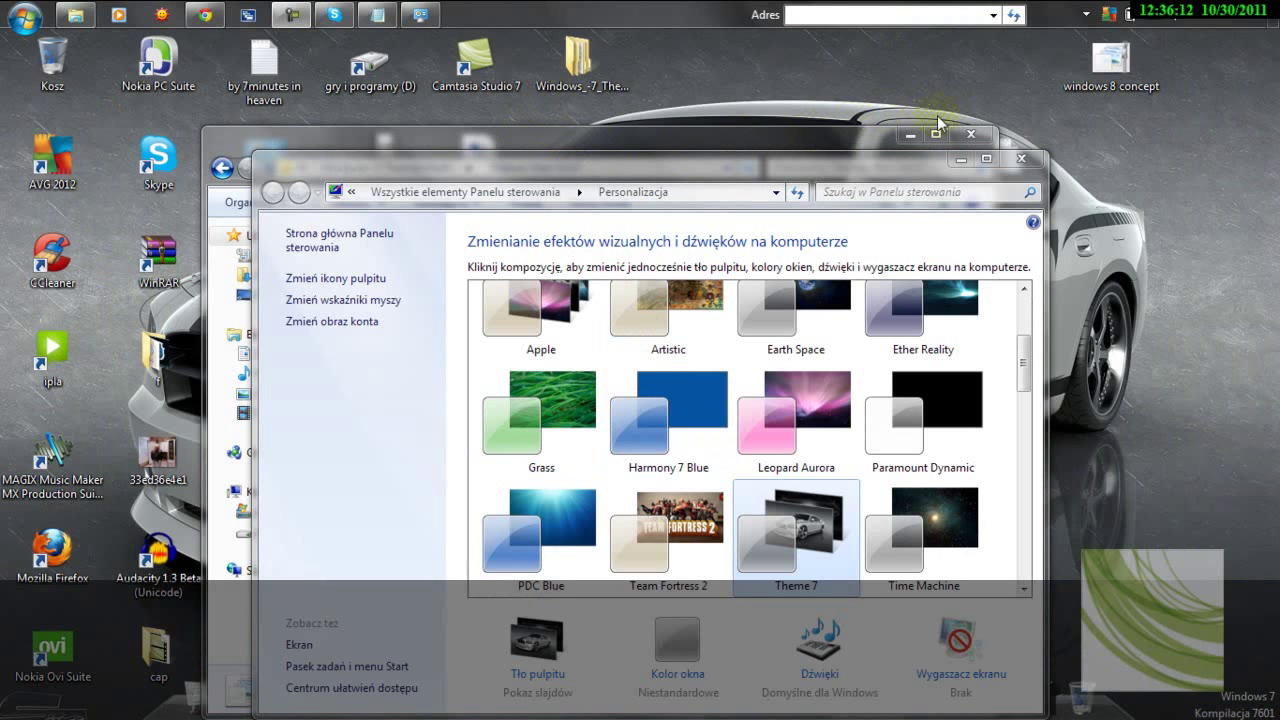
left_click(958, 160)
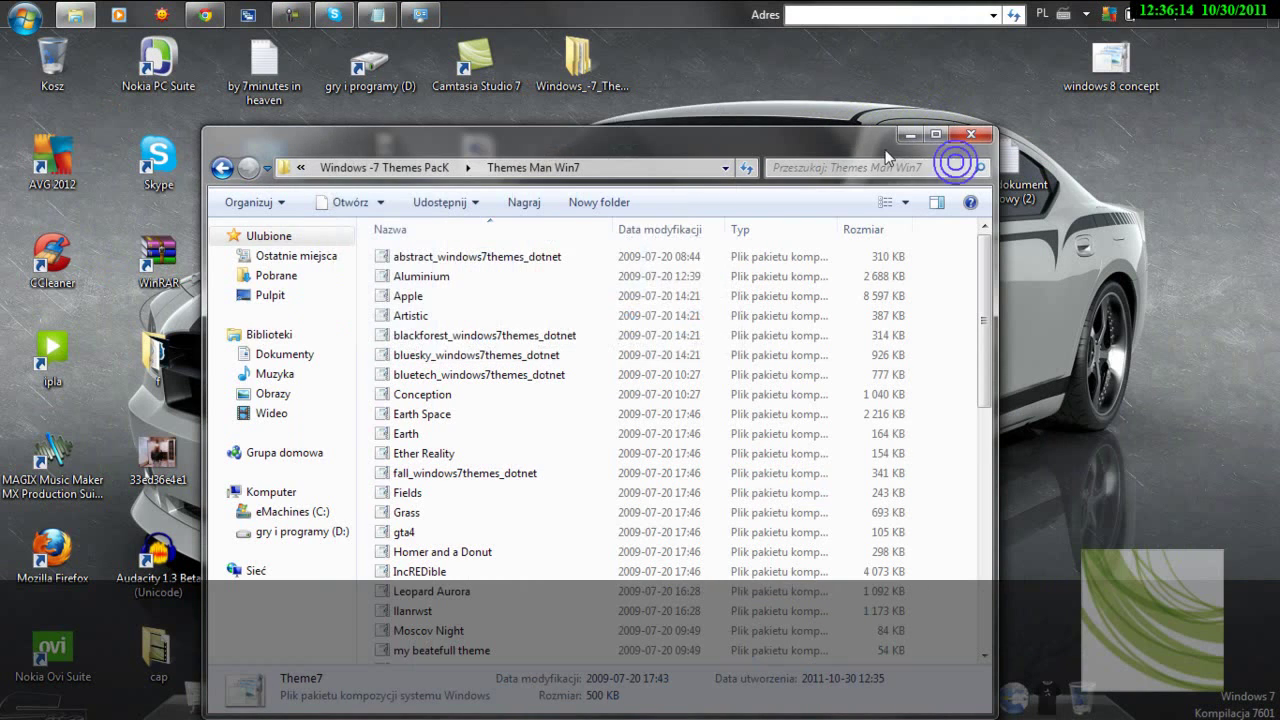
Step: Move the "Themes Man Win7" folder window, look through its full list of theme files and close it
left_click_drag(885, 155, 960, 66)
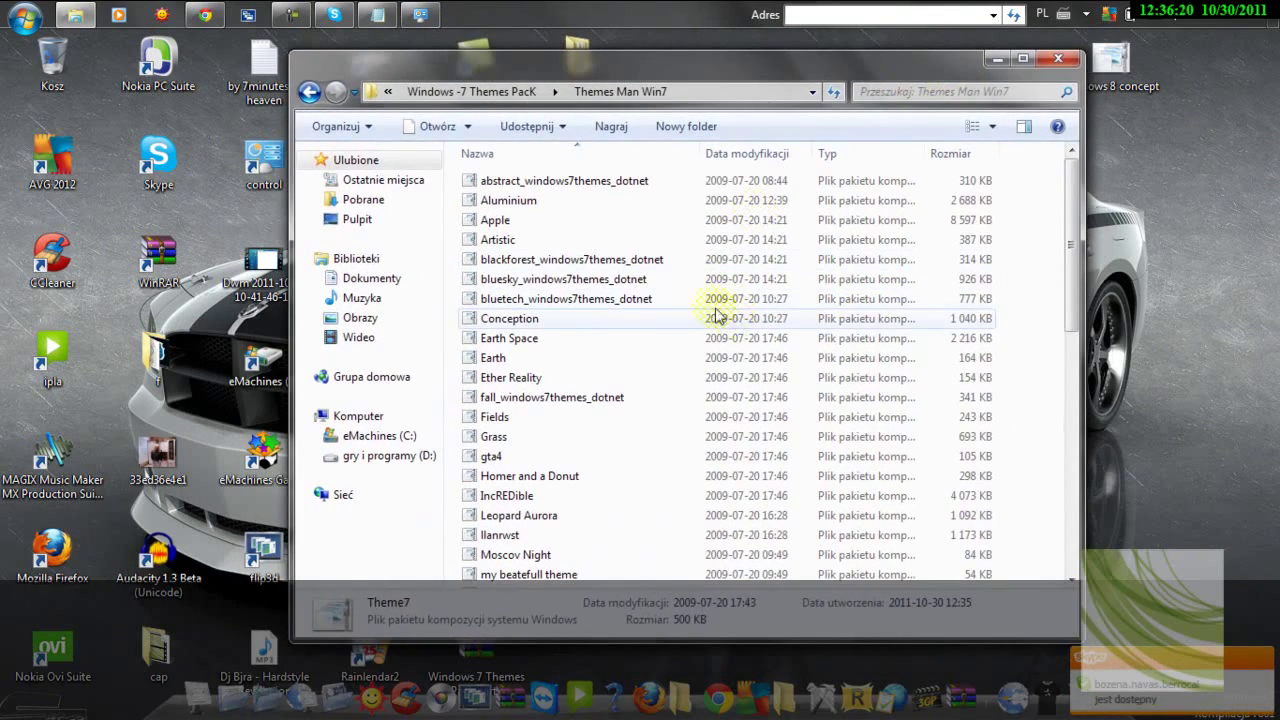
scroll(670, 510, "down", 6)
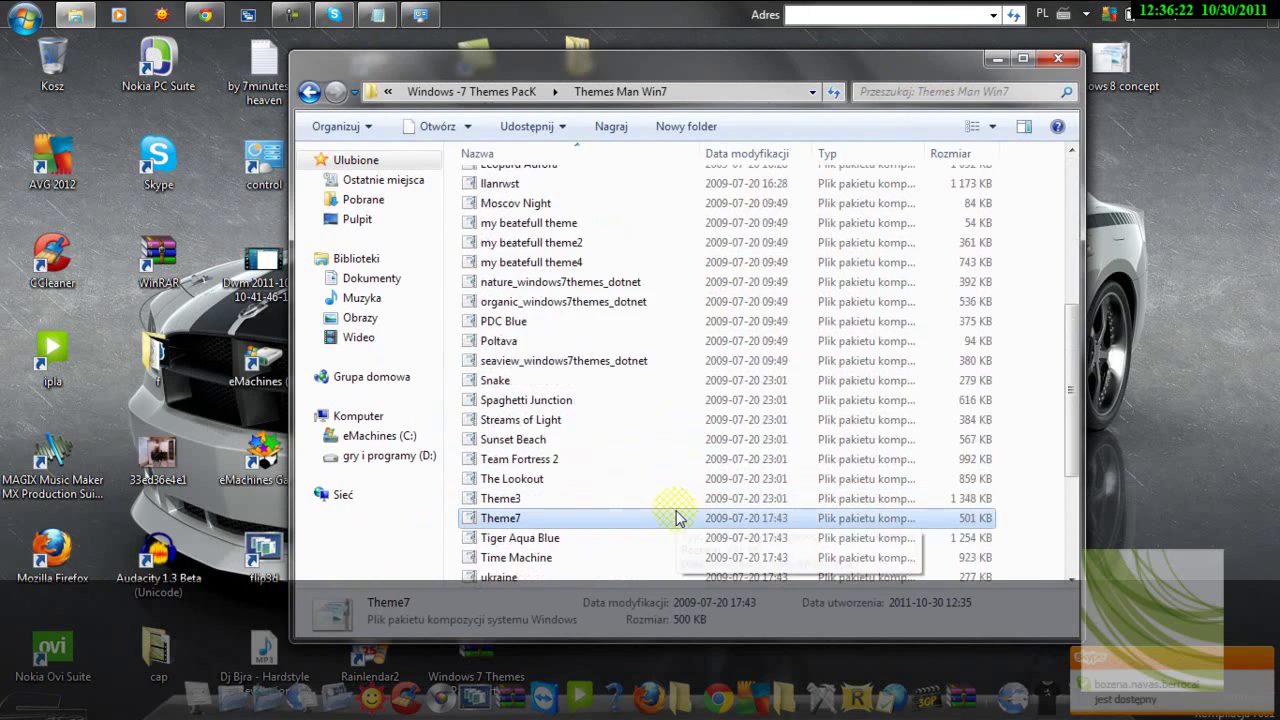
scroll(697, 340, "down", 4)
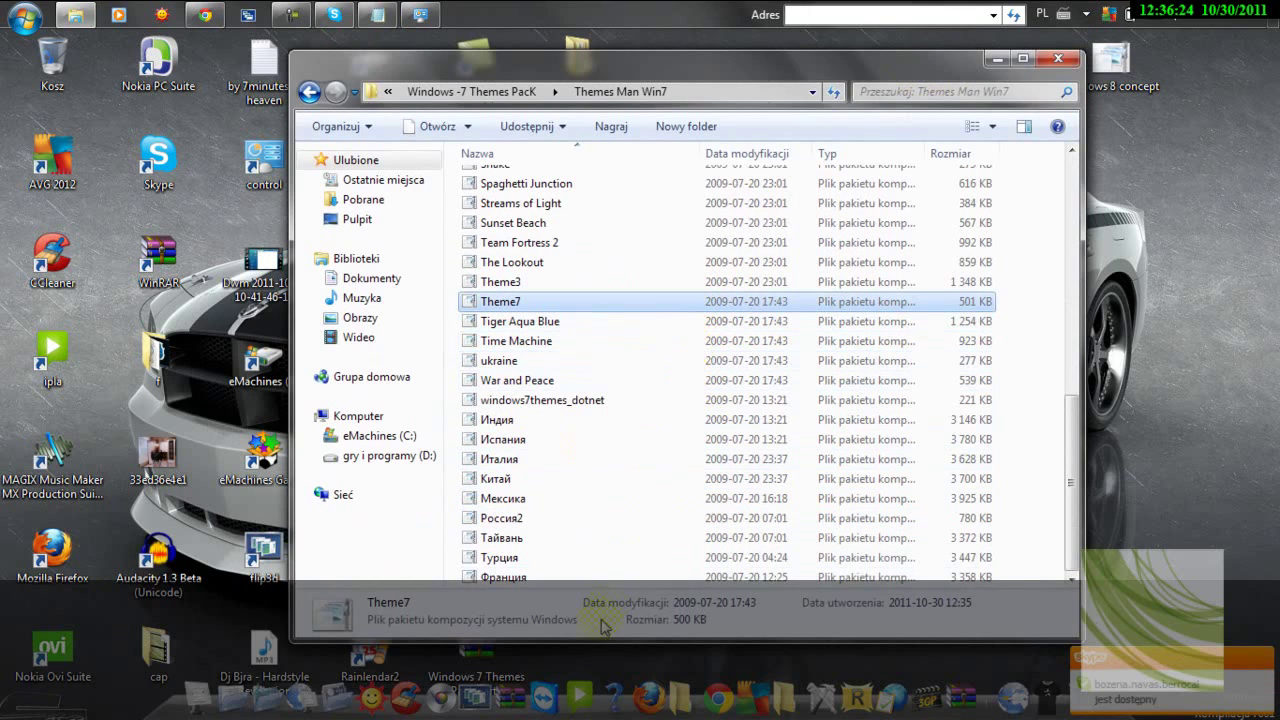
scroll(608, 551, "up", 10)
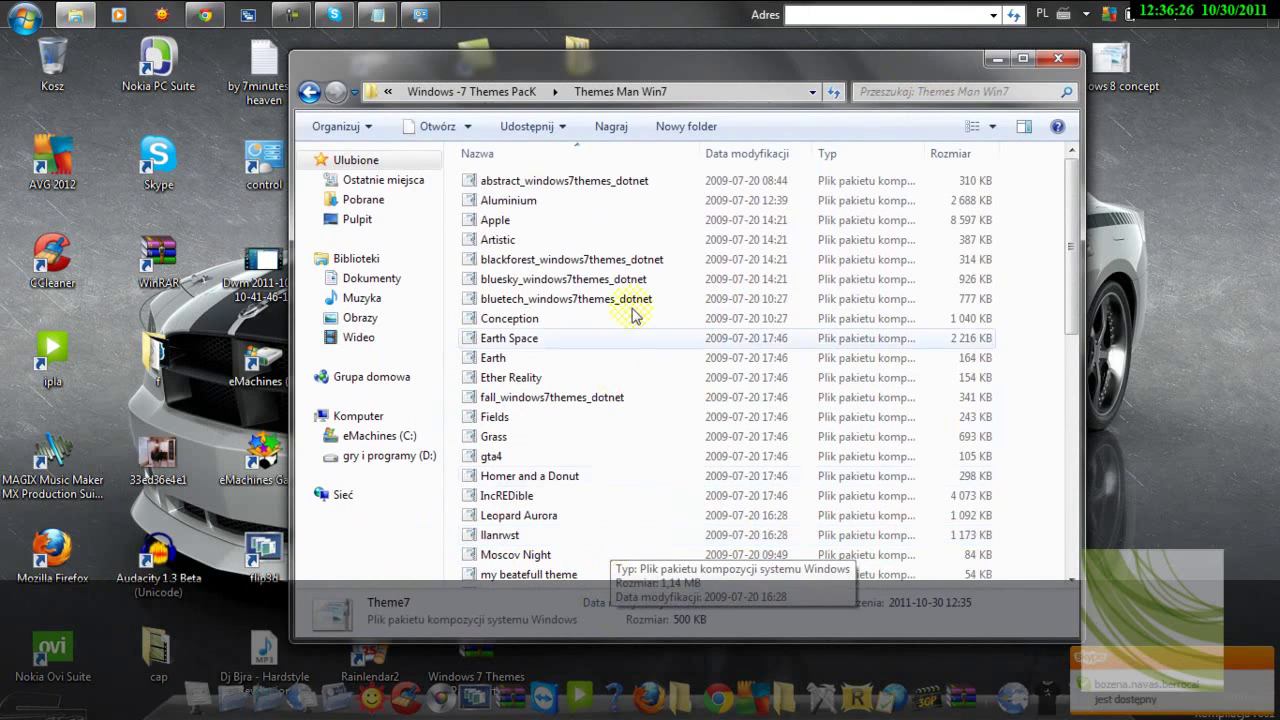
scroll(634, 306, "down", 10)
scroll(640, 323, "up", 10)
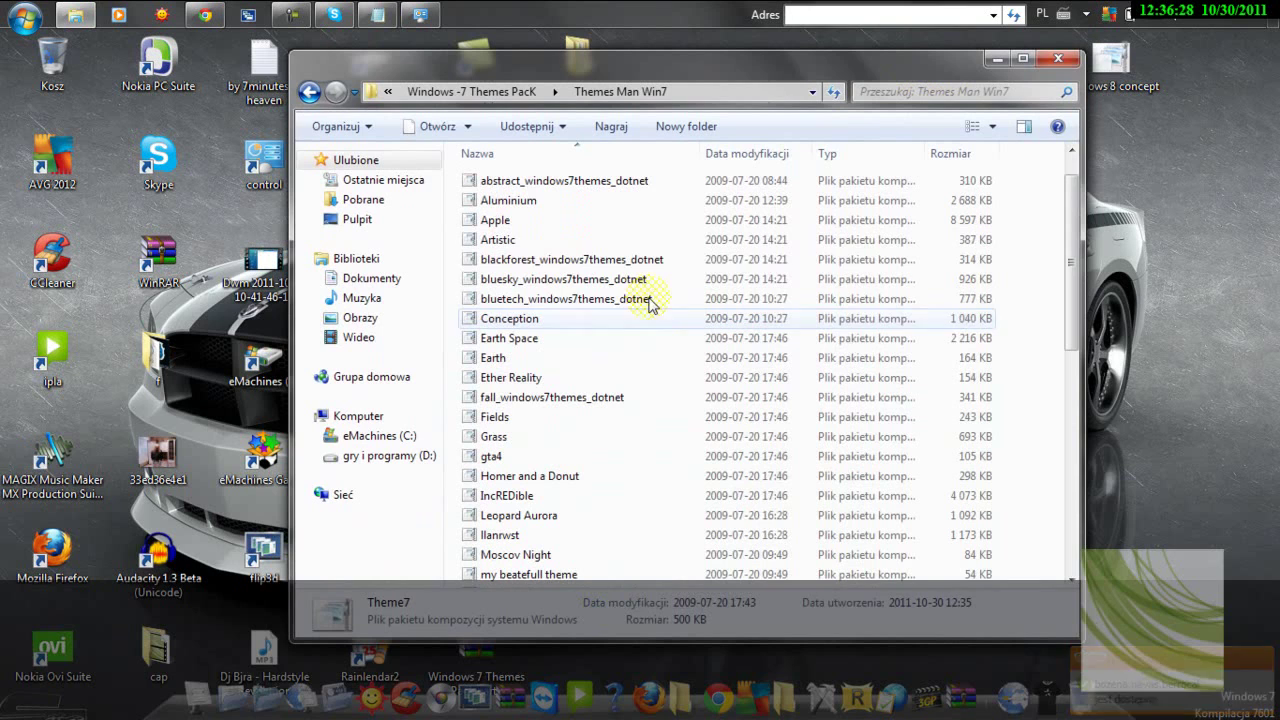
left_click(1058, 59)
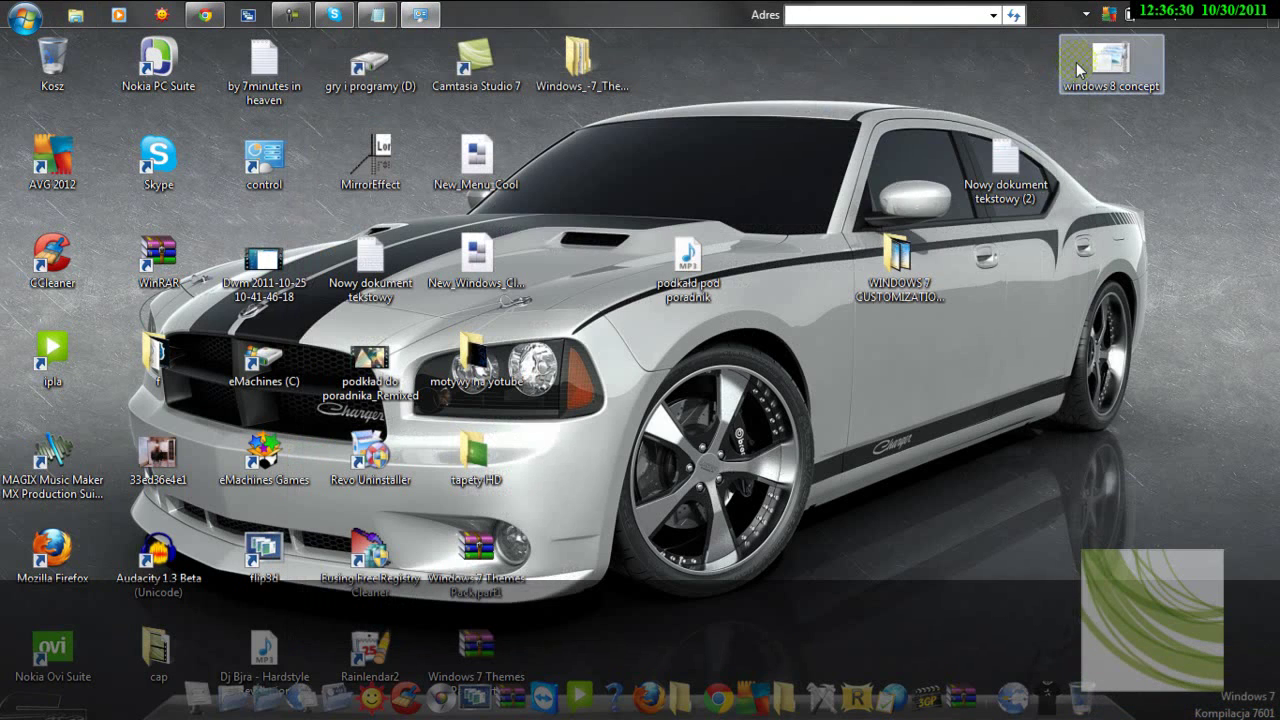
Step: Refresh the desktop, scan the extracted "Windows_-7_Themes_Paci" folder with AVG and close the scan results
right_click(824, 148)
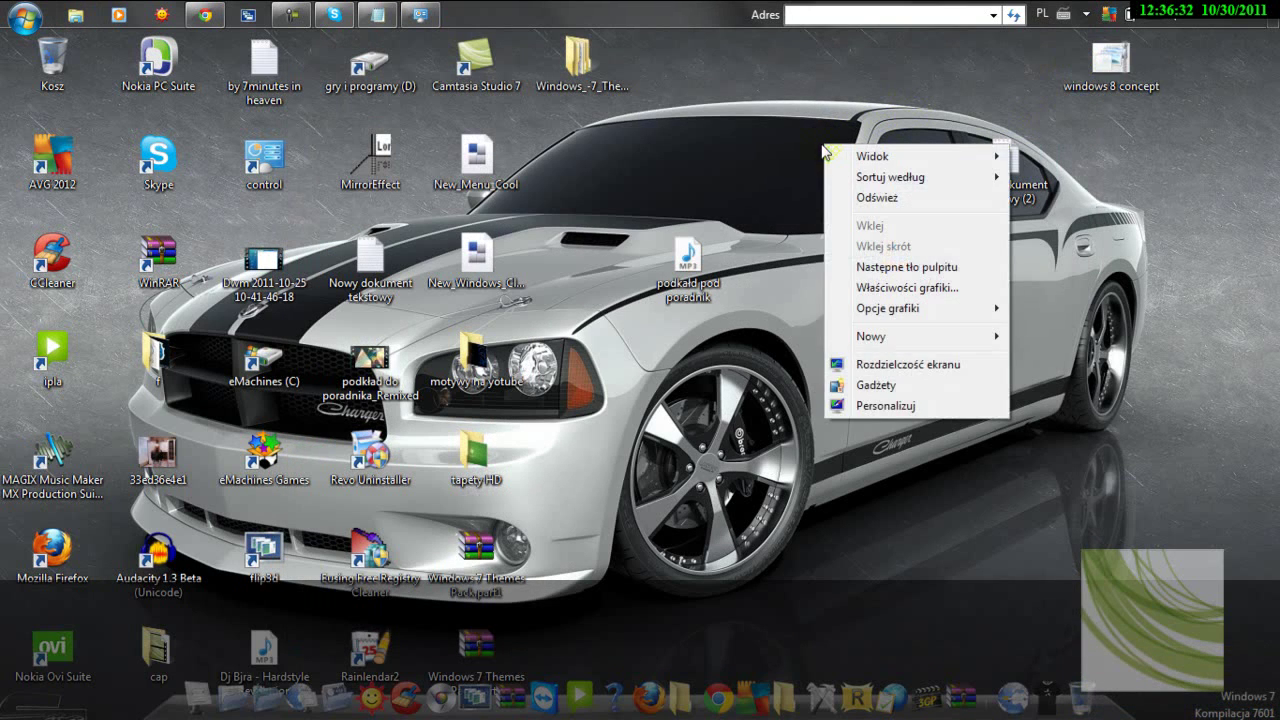
left_click(836, 195)
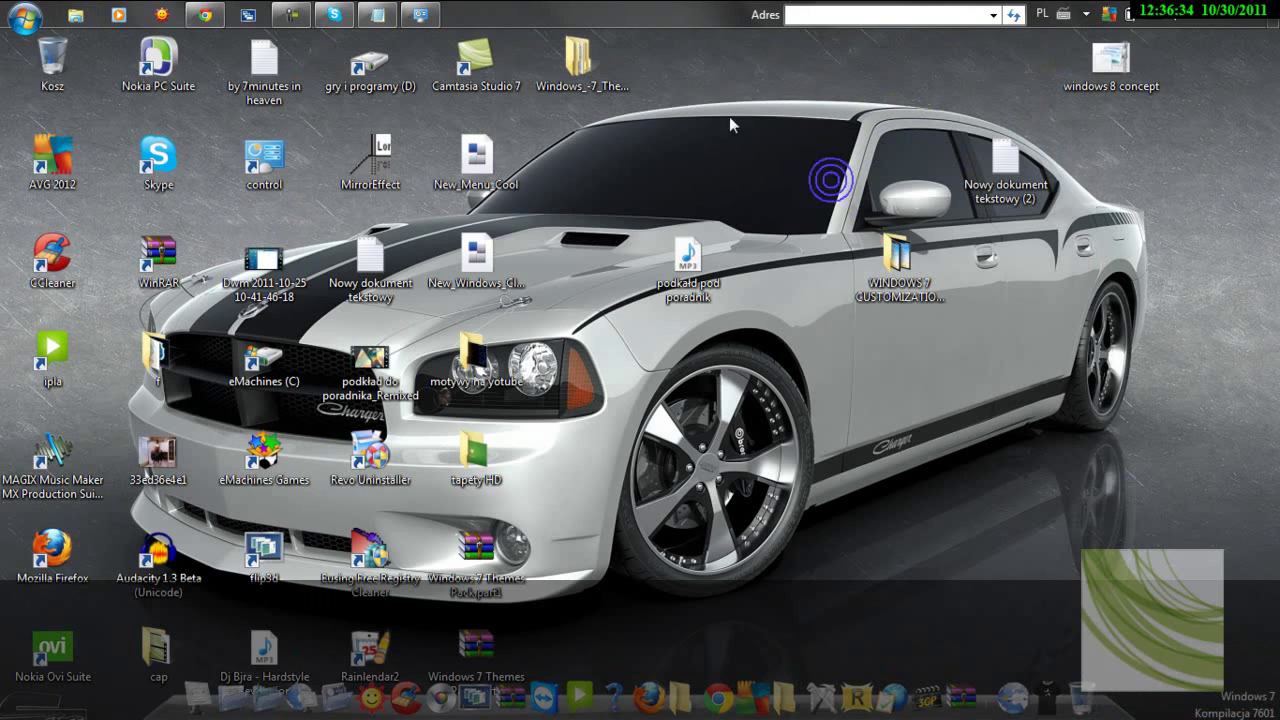
right_click(593, 75)
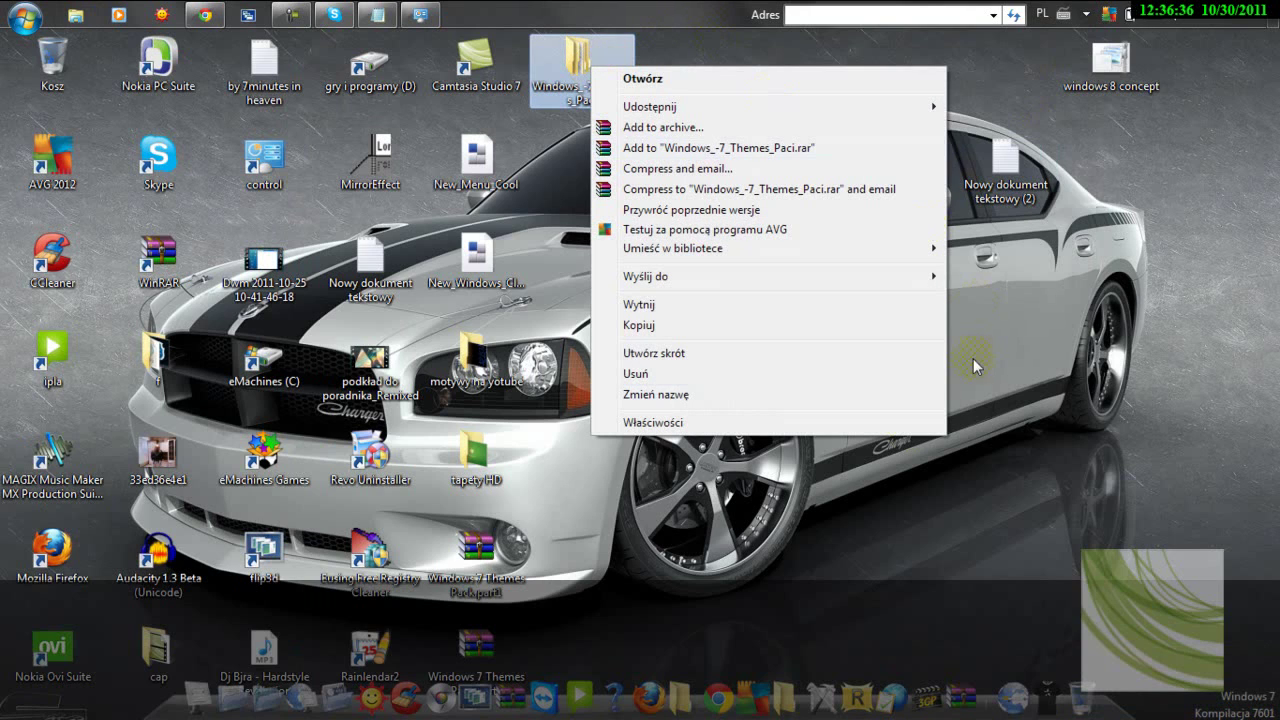
left_click(710, 230)
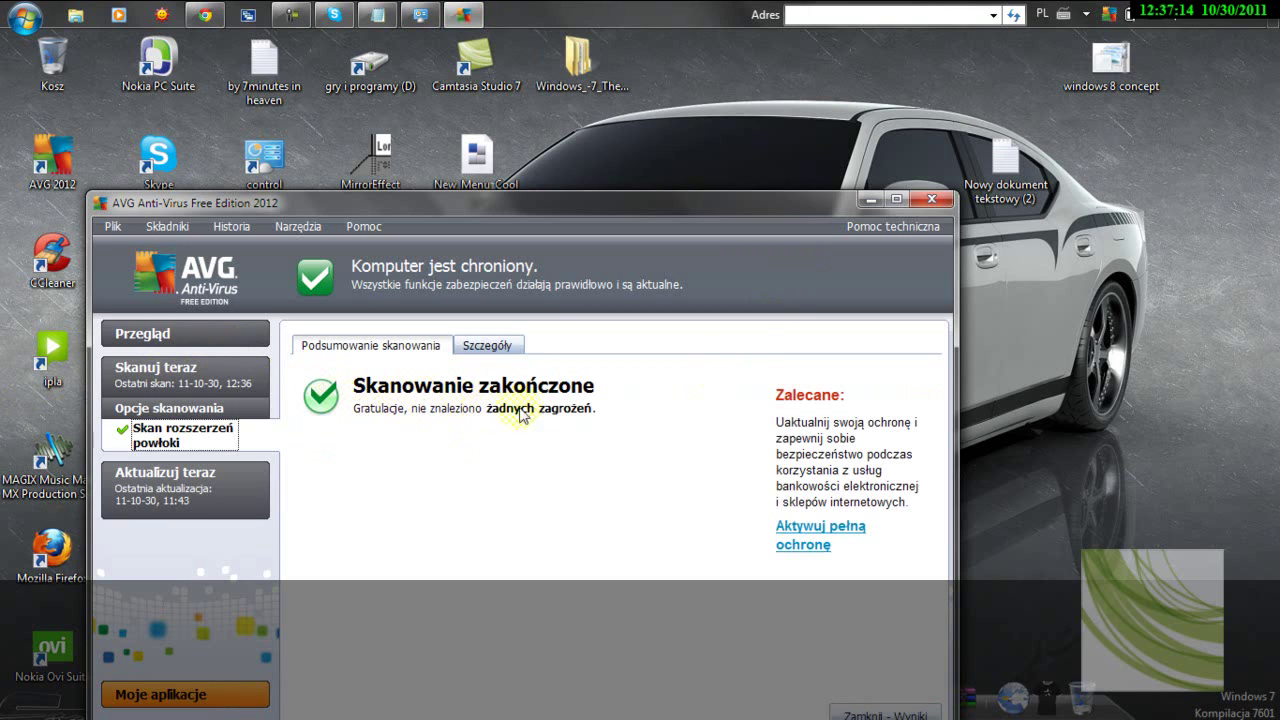
left_click(931, 199)
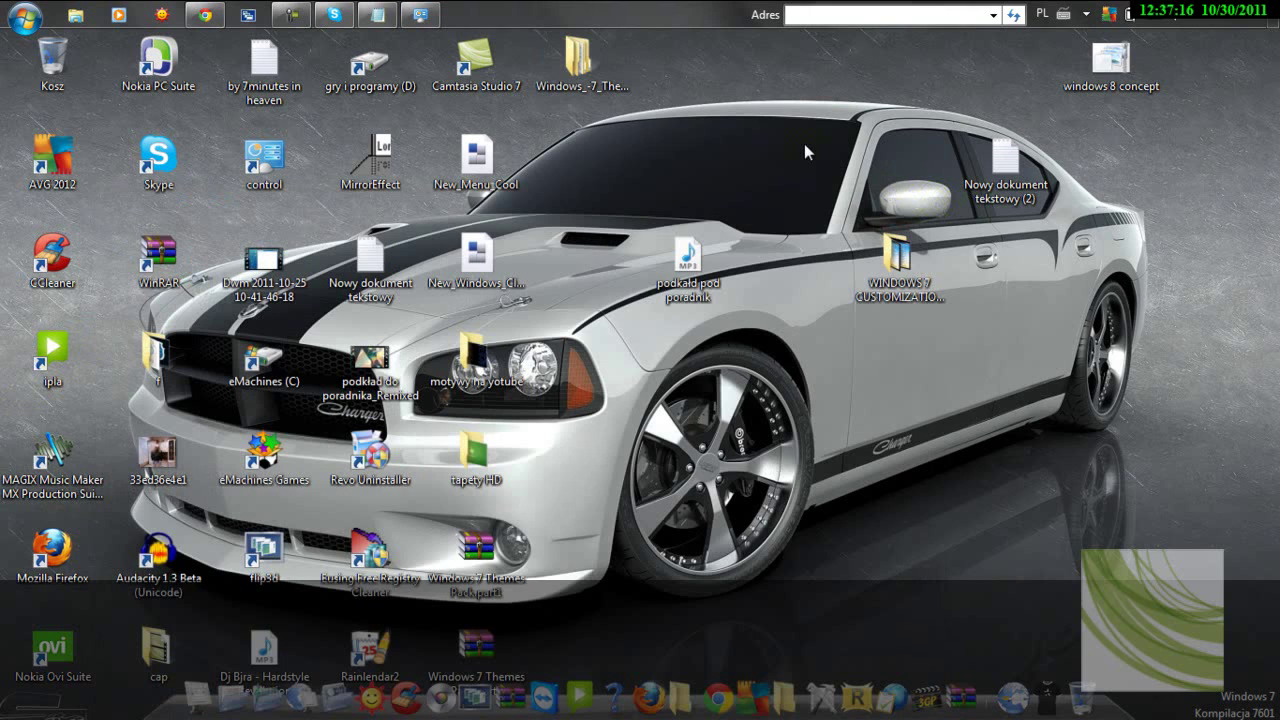
left_click(666, 126)
left_click_drag(560, 150, 630, 40)
left_click(738, 110)
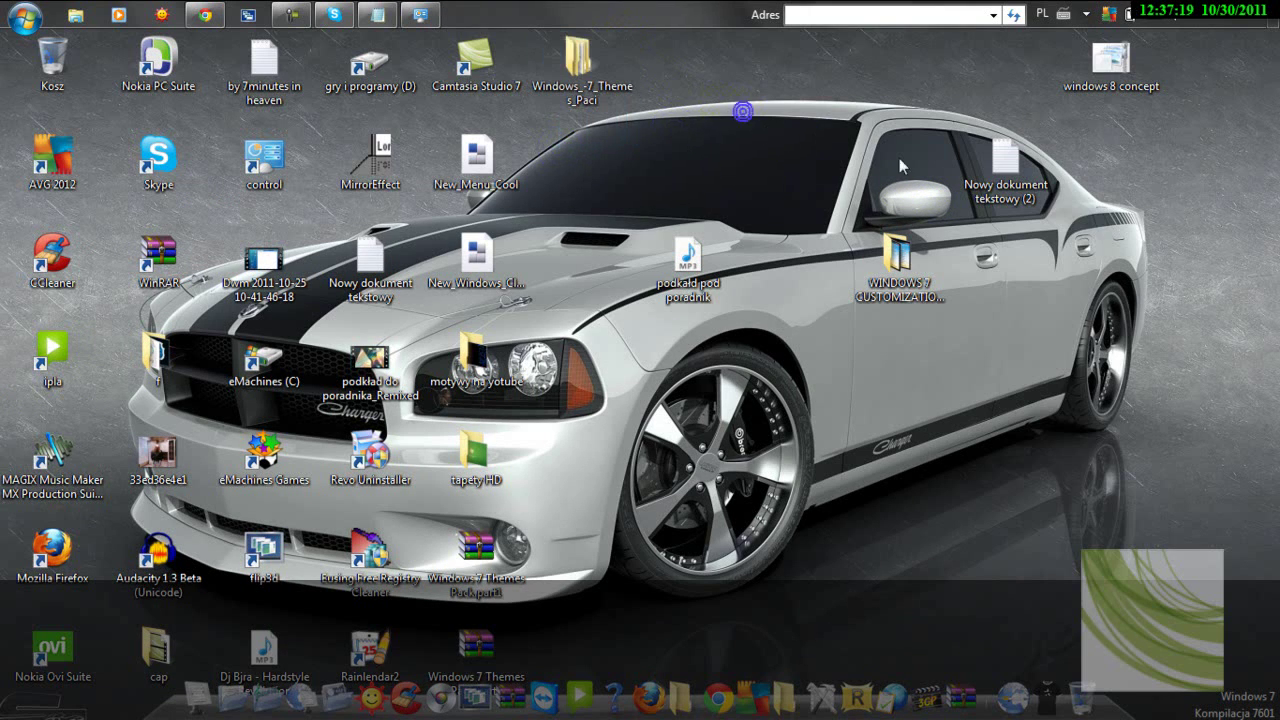
Step: Open the desktop text document "Nowy dokument tekstowy (2)" in Notepad, check the recorder's duration and return to the document
double_click(1008, 186)
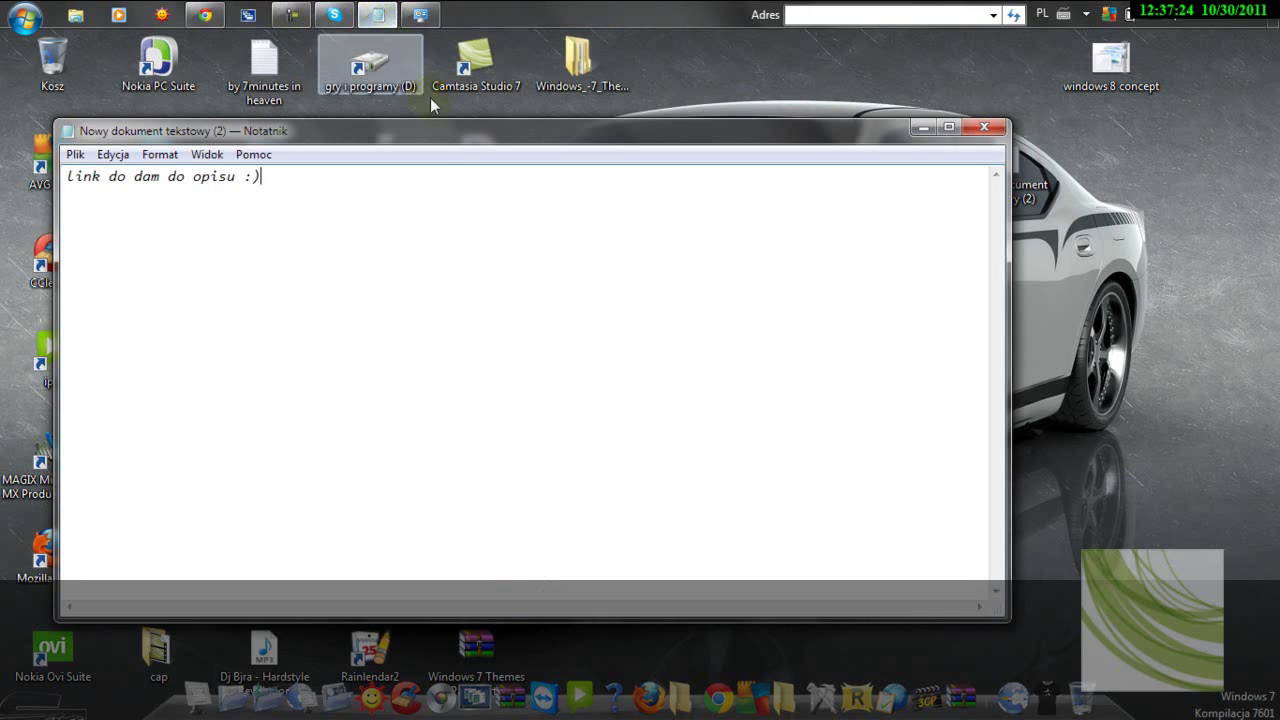
left_click(291, 16)
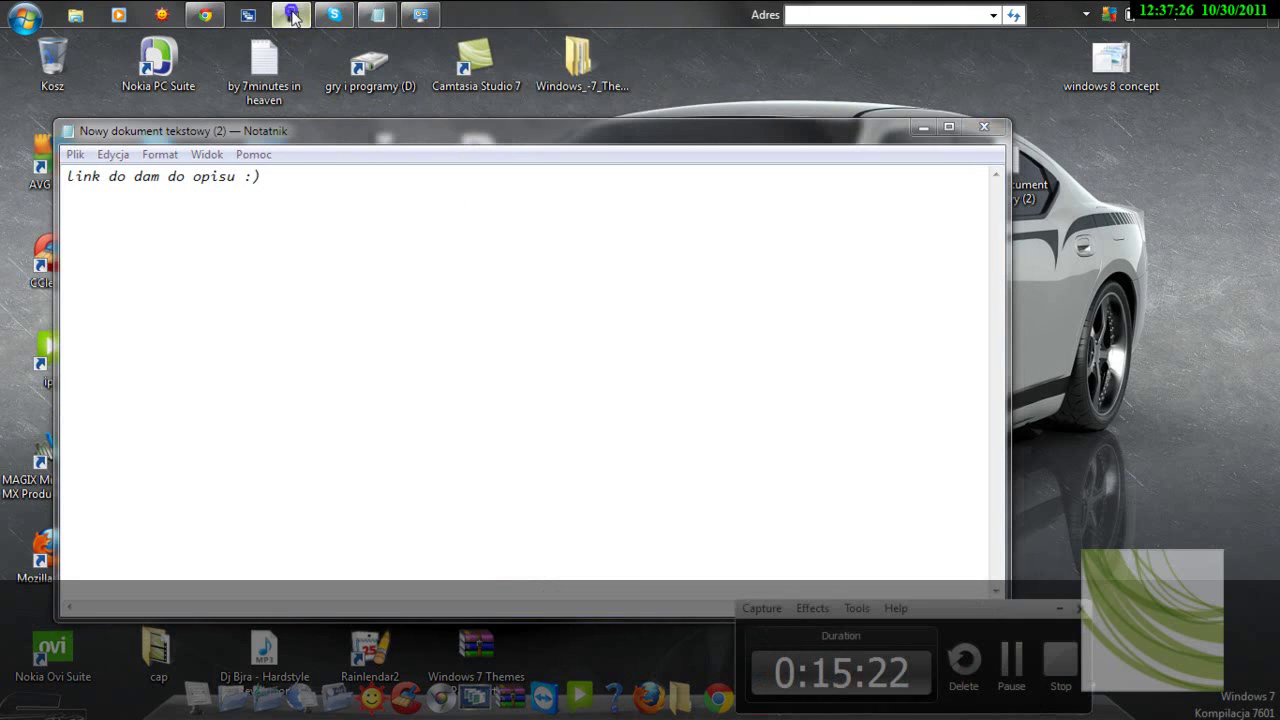
left_click(349, 249)
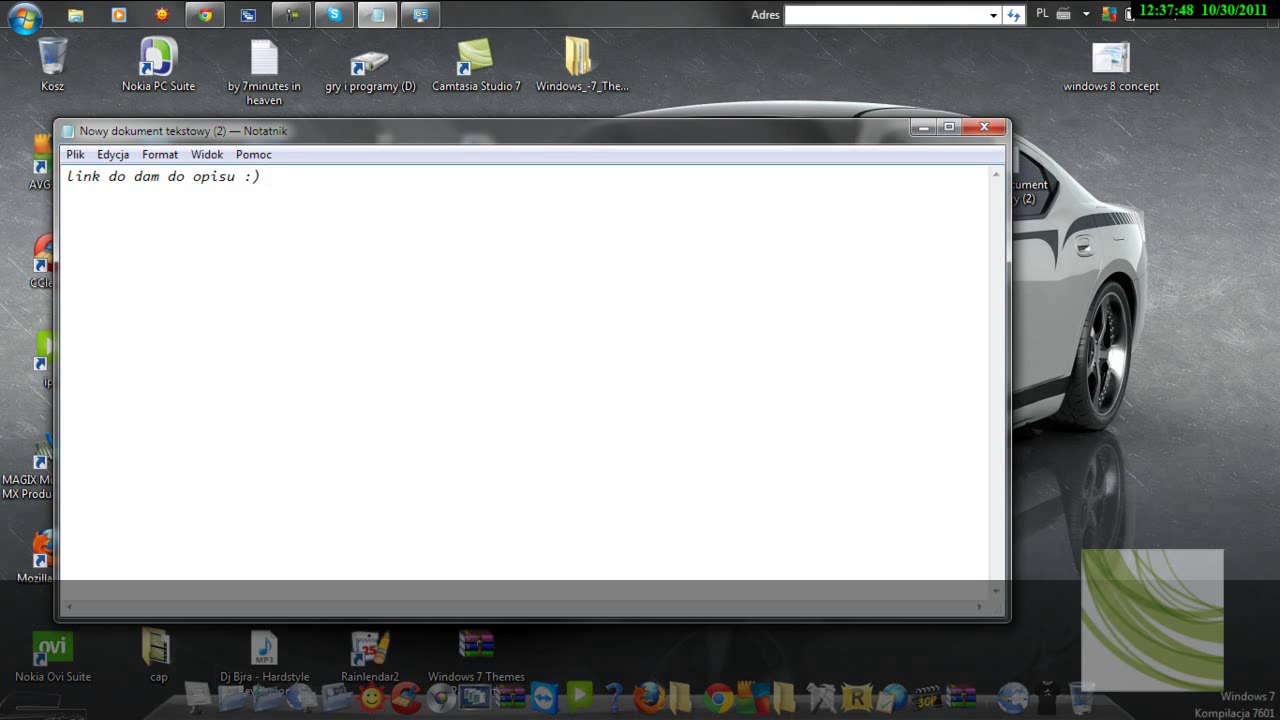
type("jest o")
type("woele")
type(" we")
key("BackSpace")
key("BackSpace")
key("BackSpace")
key("BackSpace")
key("BackSpace")
key("BackSpace")
key("BackSpace")
key("BackSpace")
key("BackSpace")
key("BackSpace")
key("BackSpace")
key("BackSpace")
key("BackSpace")
Step: Continue the document's line after the smiley with "poctawowe tematy windows 7 szybko się nudzą"
type("poctawowe")
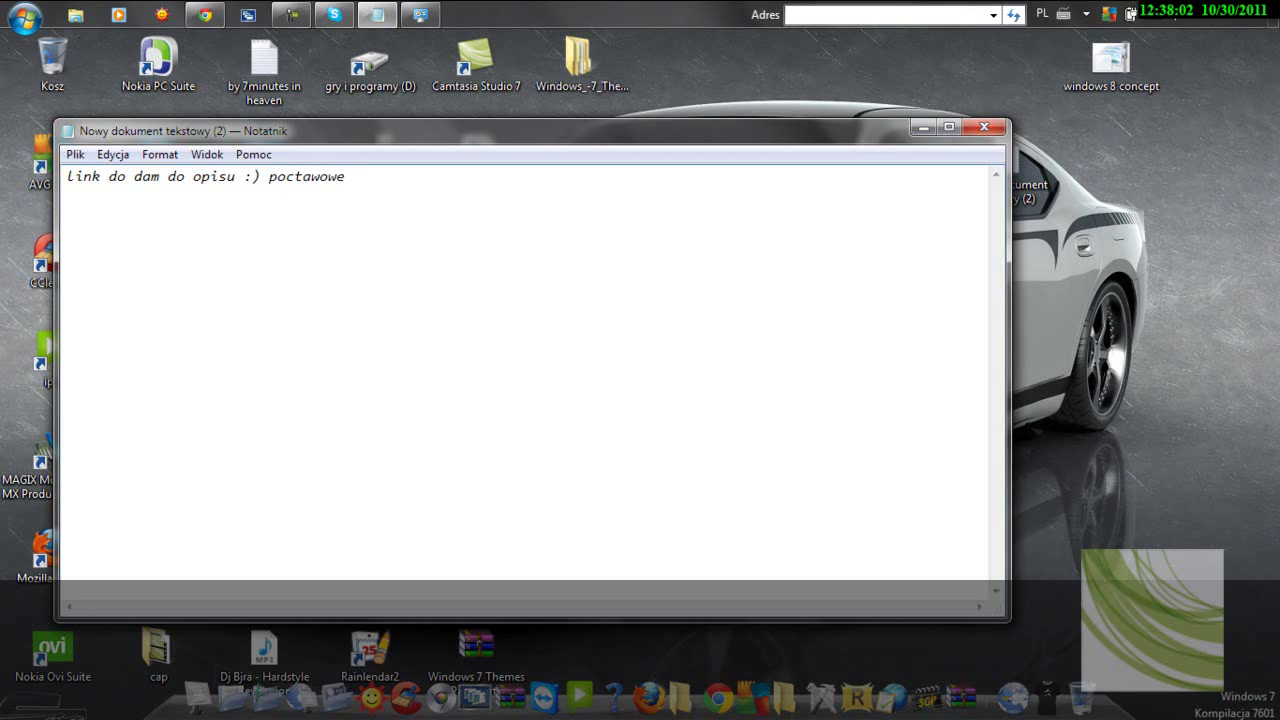
type(" pcki")
key("BackSpace")
key("BackSpace")
key("BackSpace")
key("BackSpace")
key("BackSpace")
type("maty windows 7")
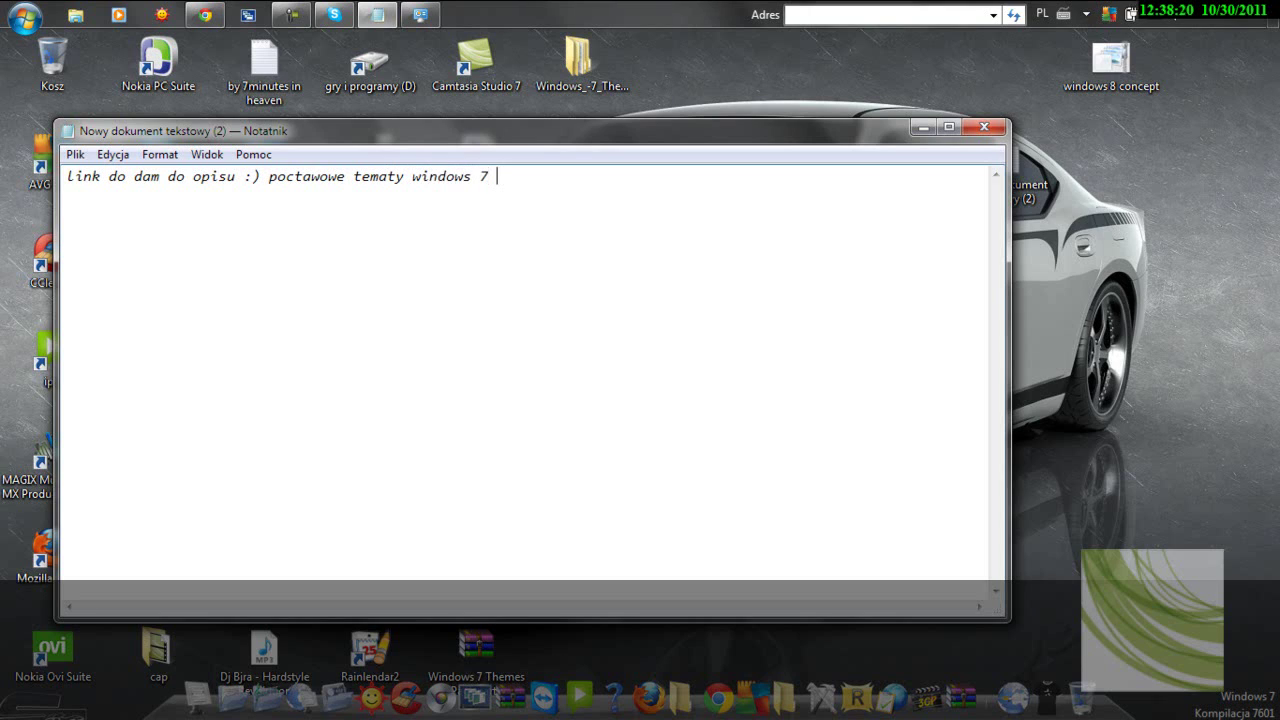
type(" szu")
type("bko ")
type("się ")
type("nudzą")
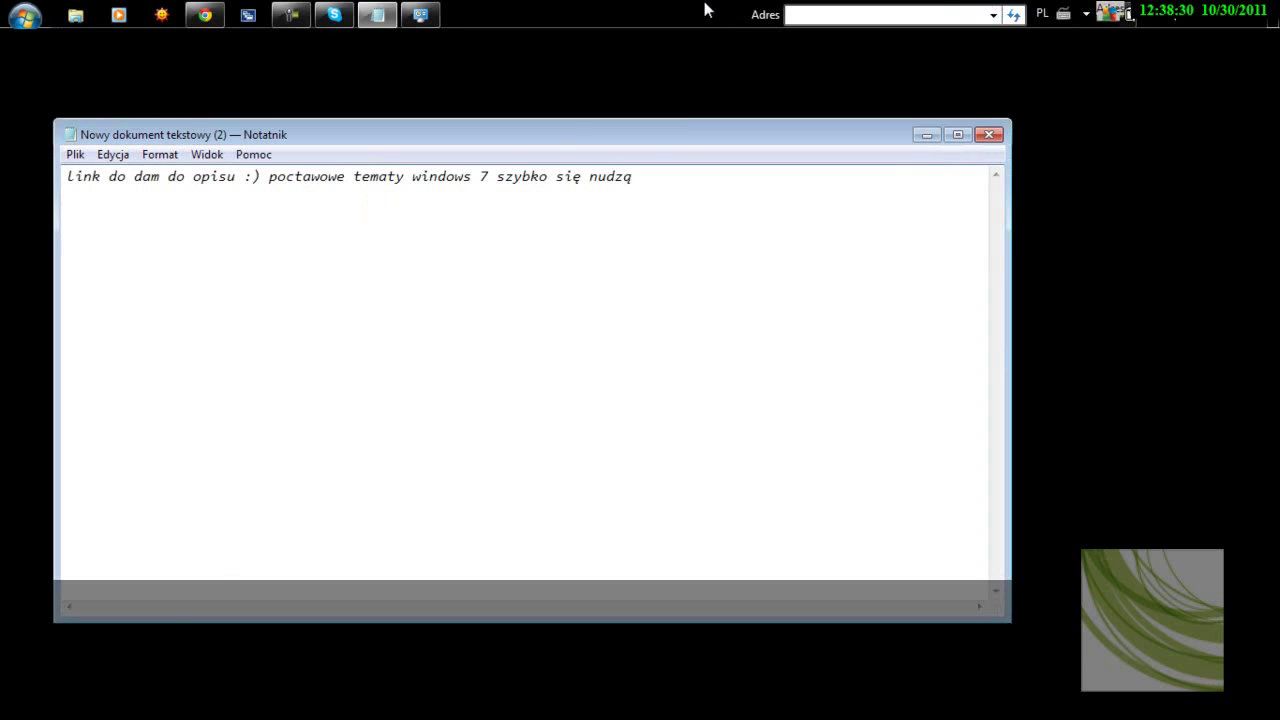
Step: Move the Notepad window aside, open the desktop's Personalization settings and look through the themes down to the basic and high-contrast ones
left_click_drag(663, 149, 755, 171)
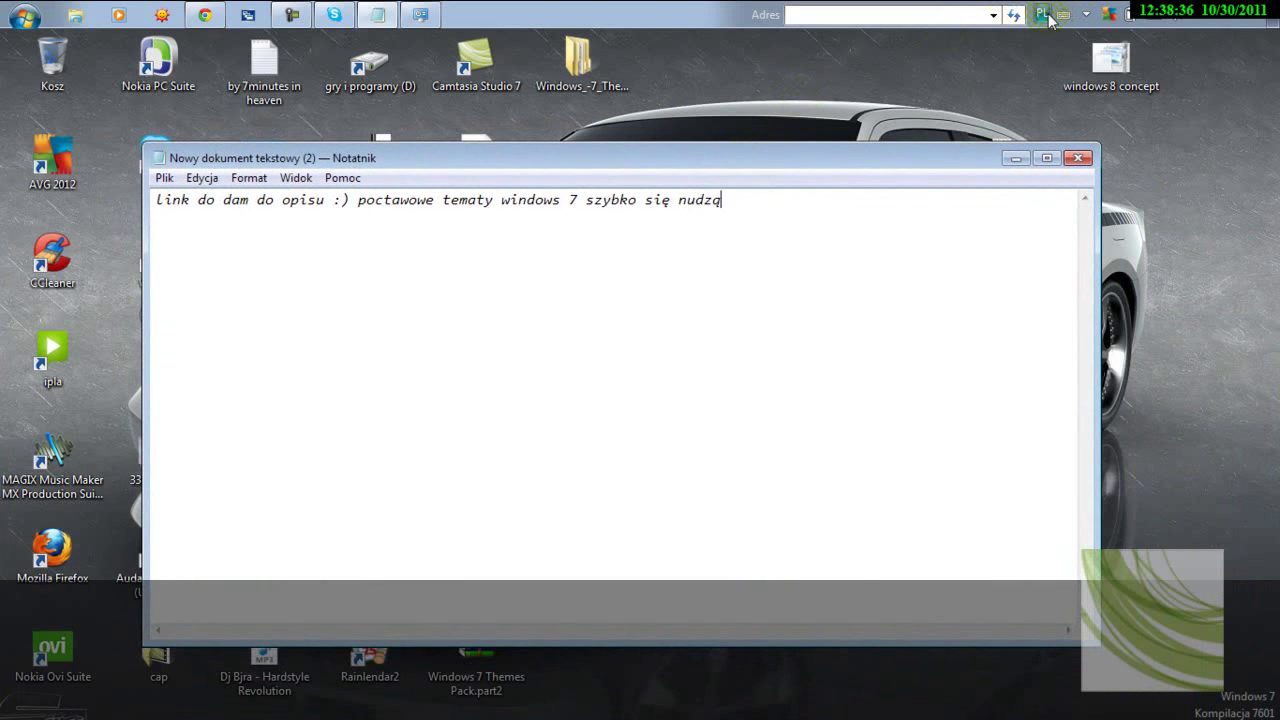
right_click(740, 64)
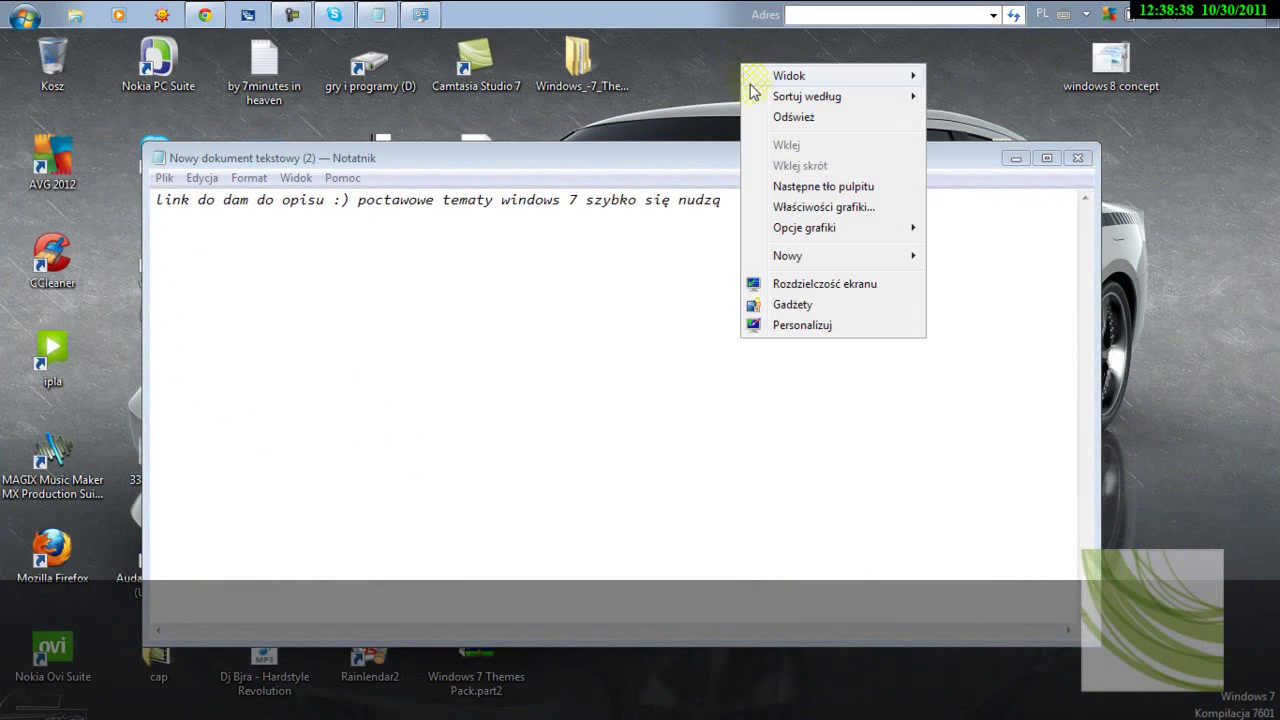
left_click(836, 328)
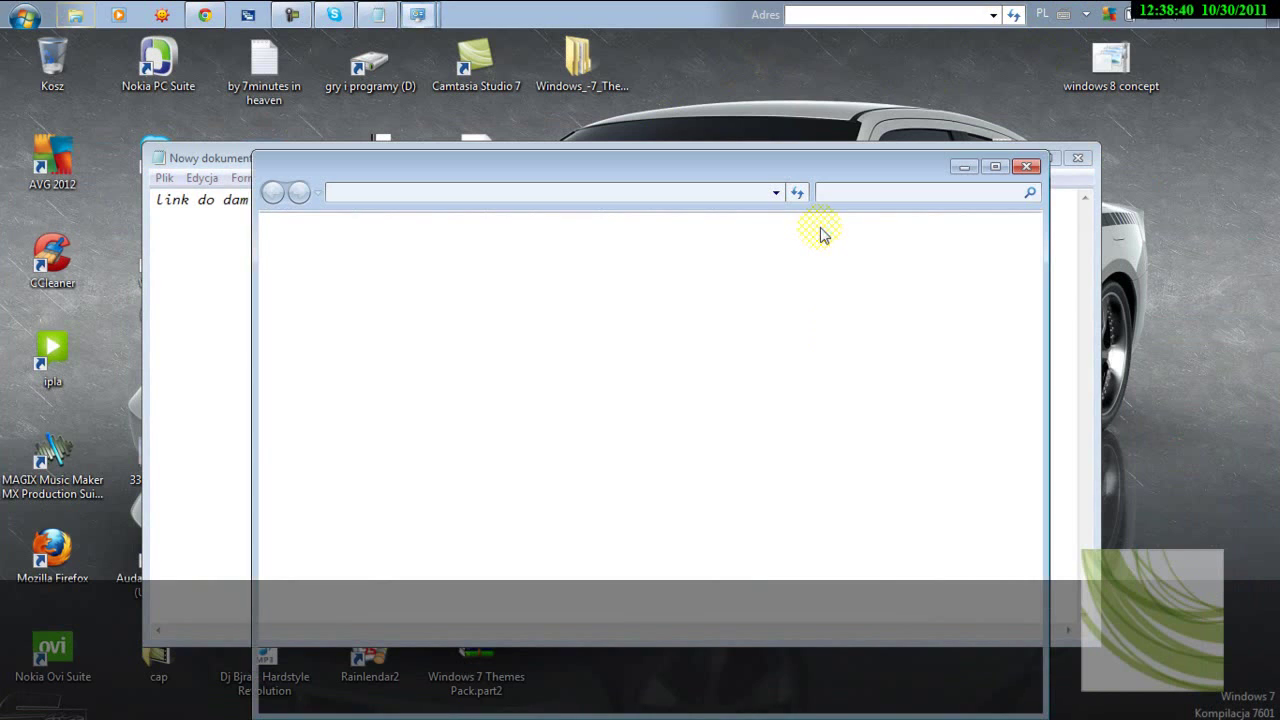
scroll(608, 475, "down", 6)
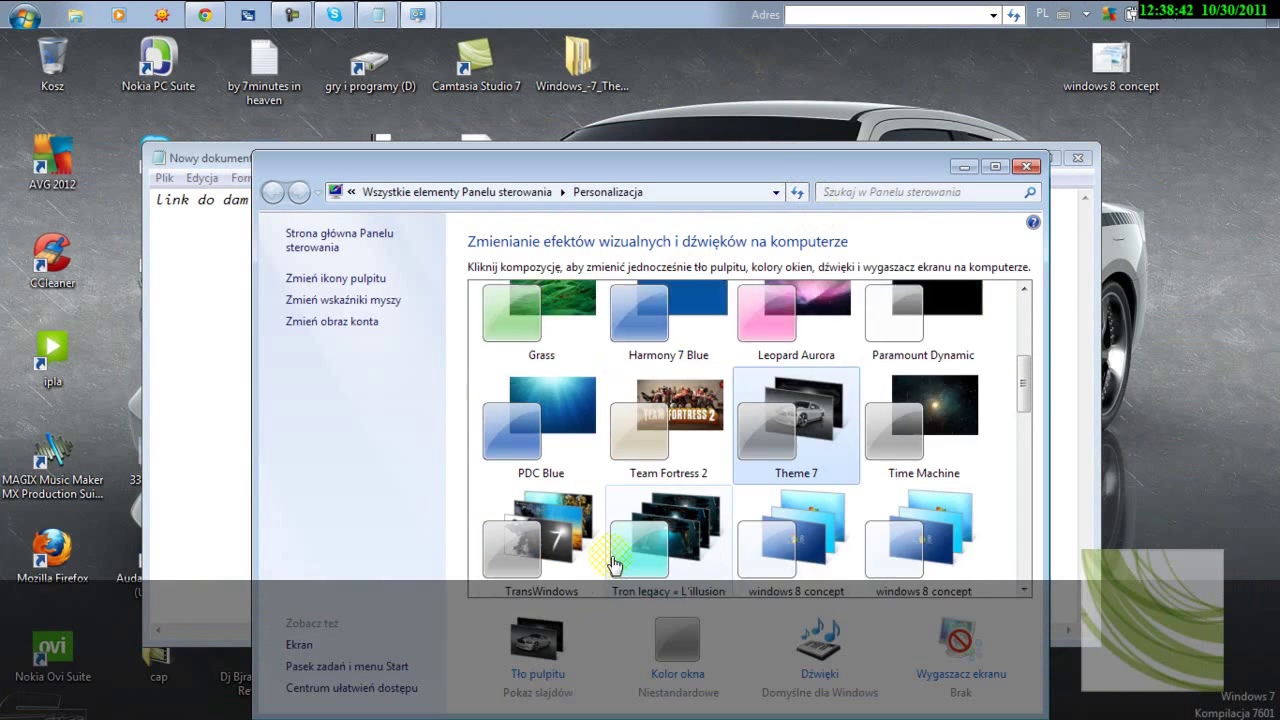
scroll(615, 472, "down", 6)
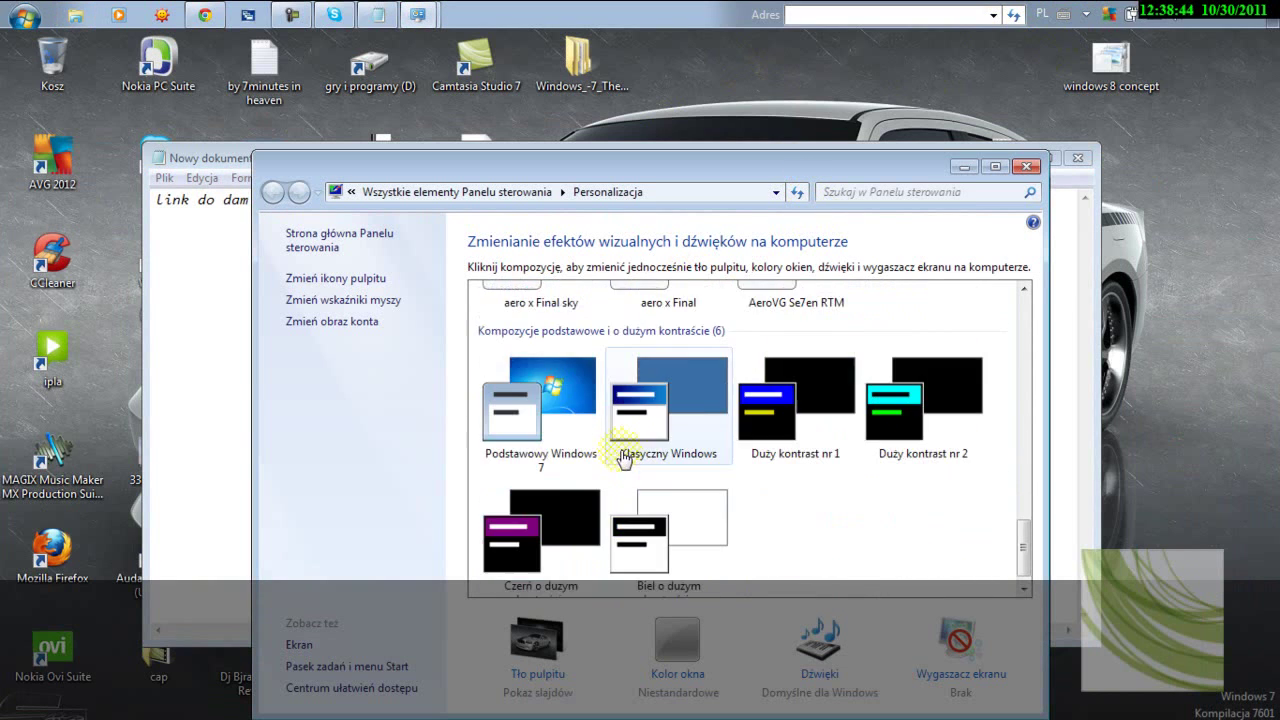